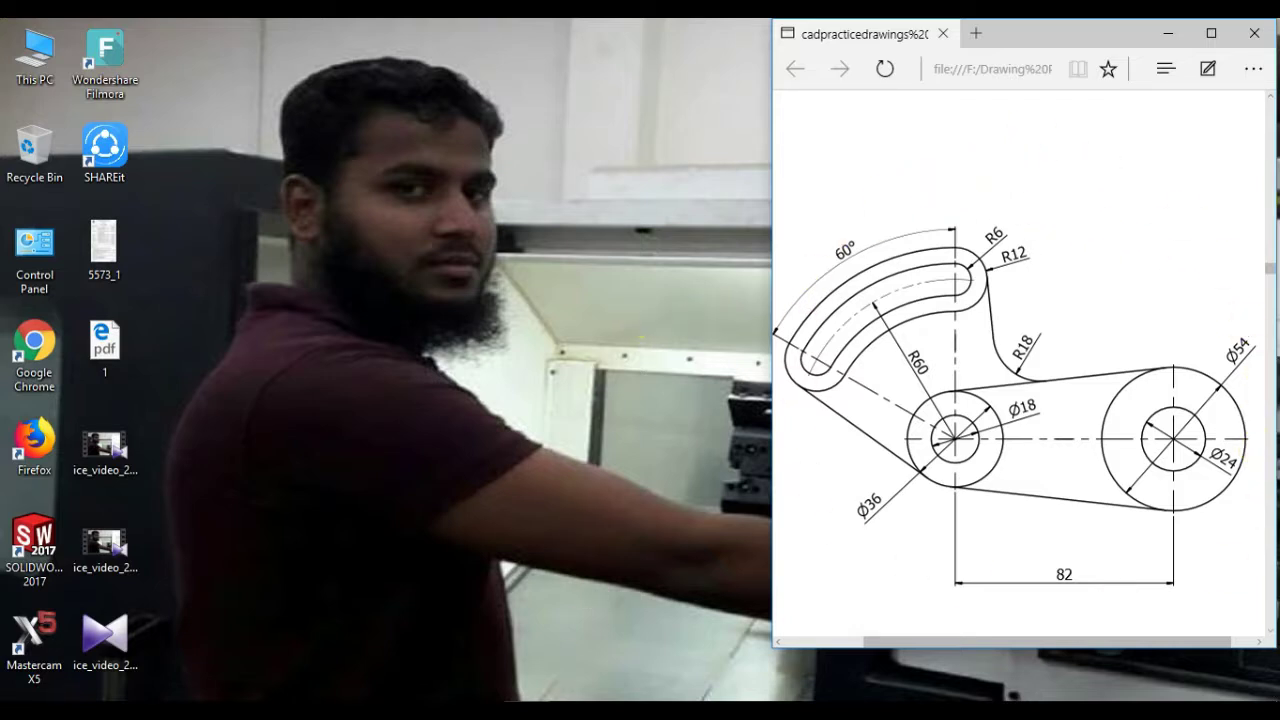
Step: Switch to SOLIDWORKS, create a new part document and start a sketch on the Front Plane
key("alt+Tab")
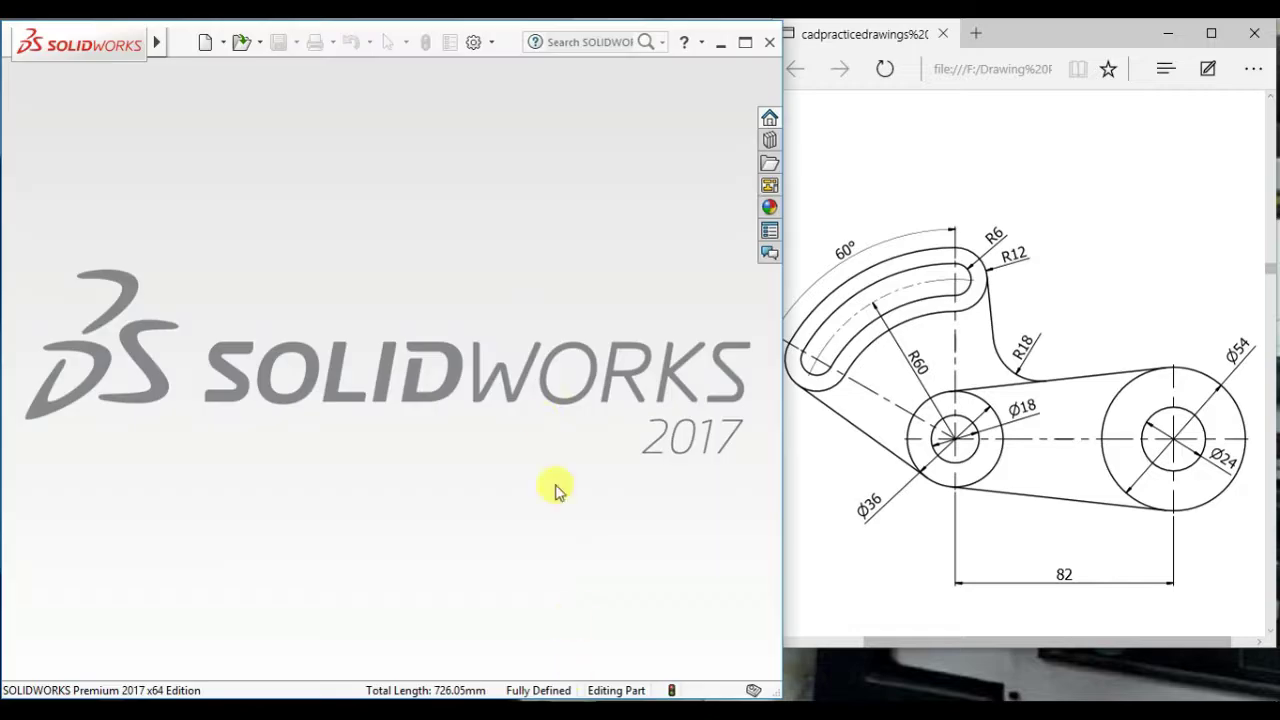
left_click(206, 43)
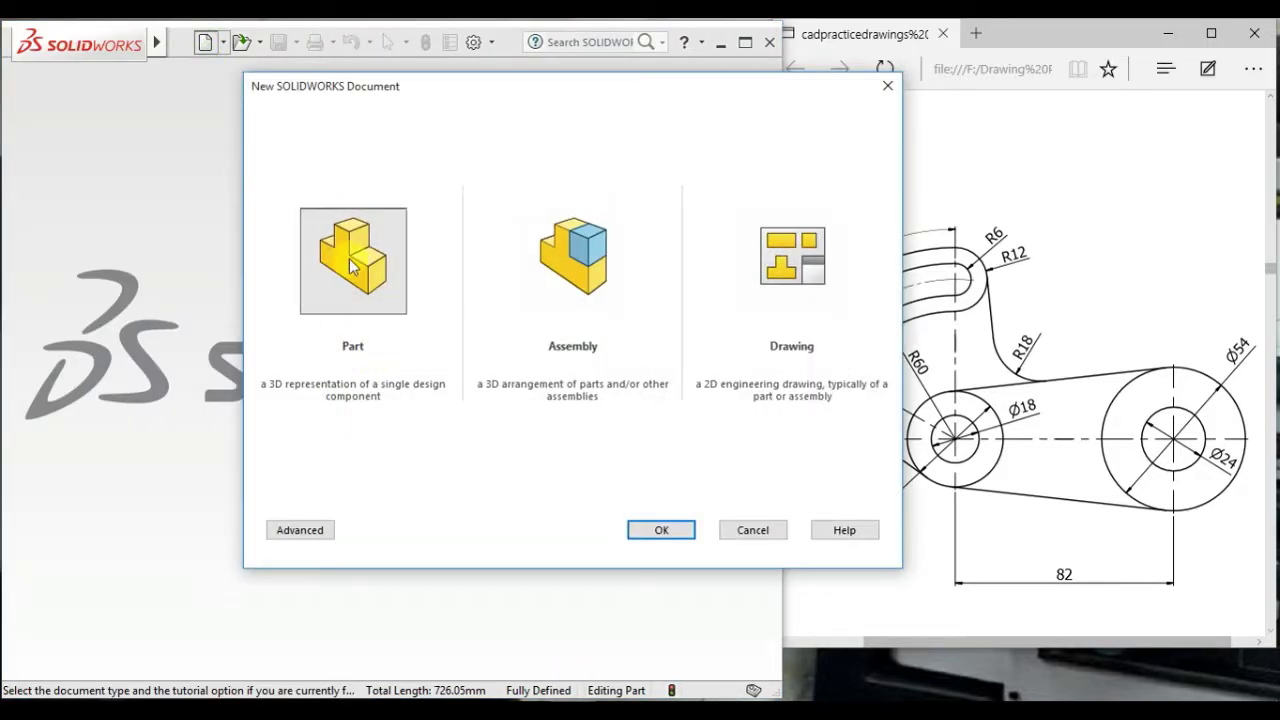
double_click(350, 265)
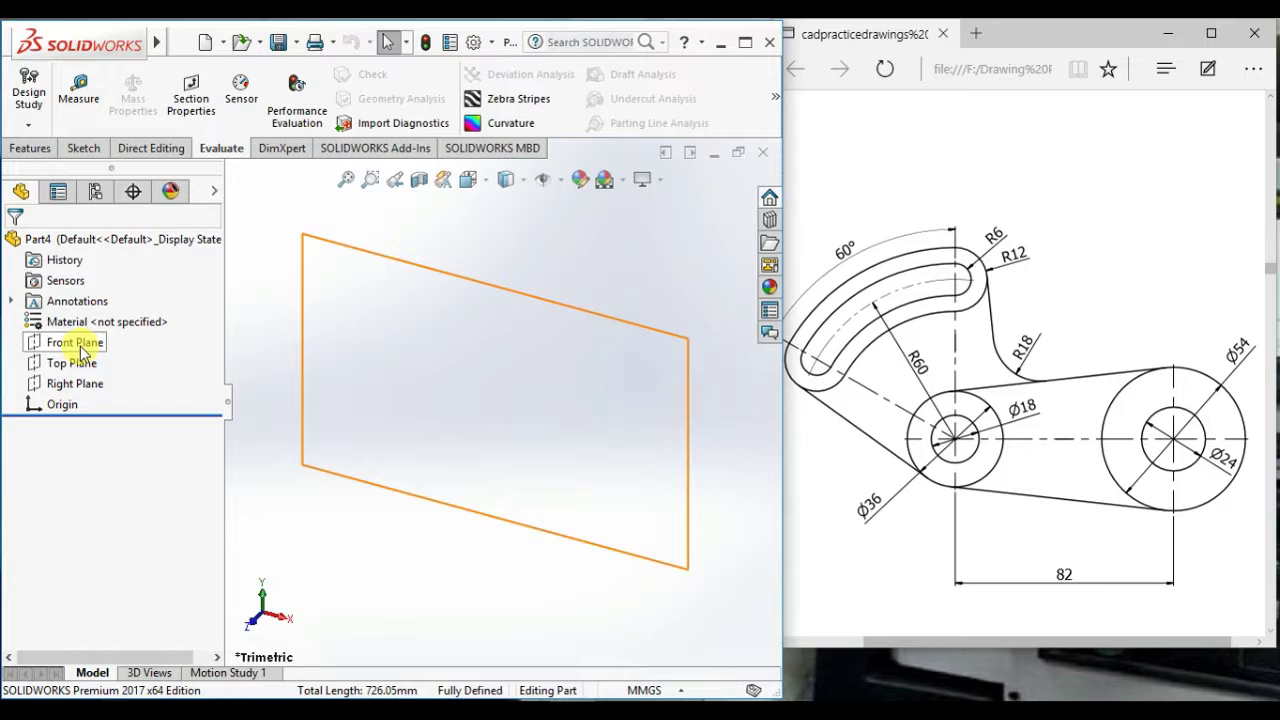
left_click(80, 346)
left_click(97, 320)
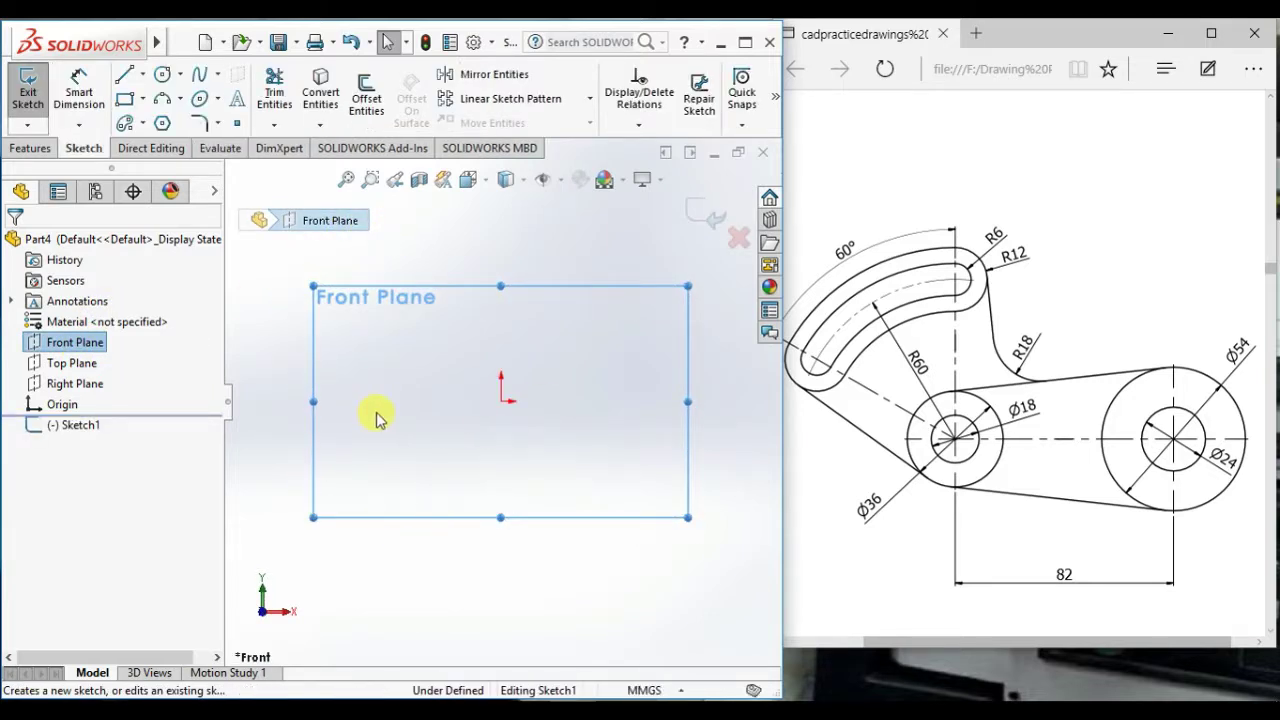
Step: Sketch two concentric circles centred on the origin, the outer one about 78 mm in diameter
right_click_drag(384, 382, 571, 388)
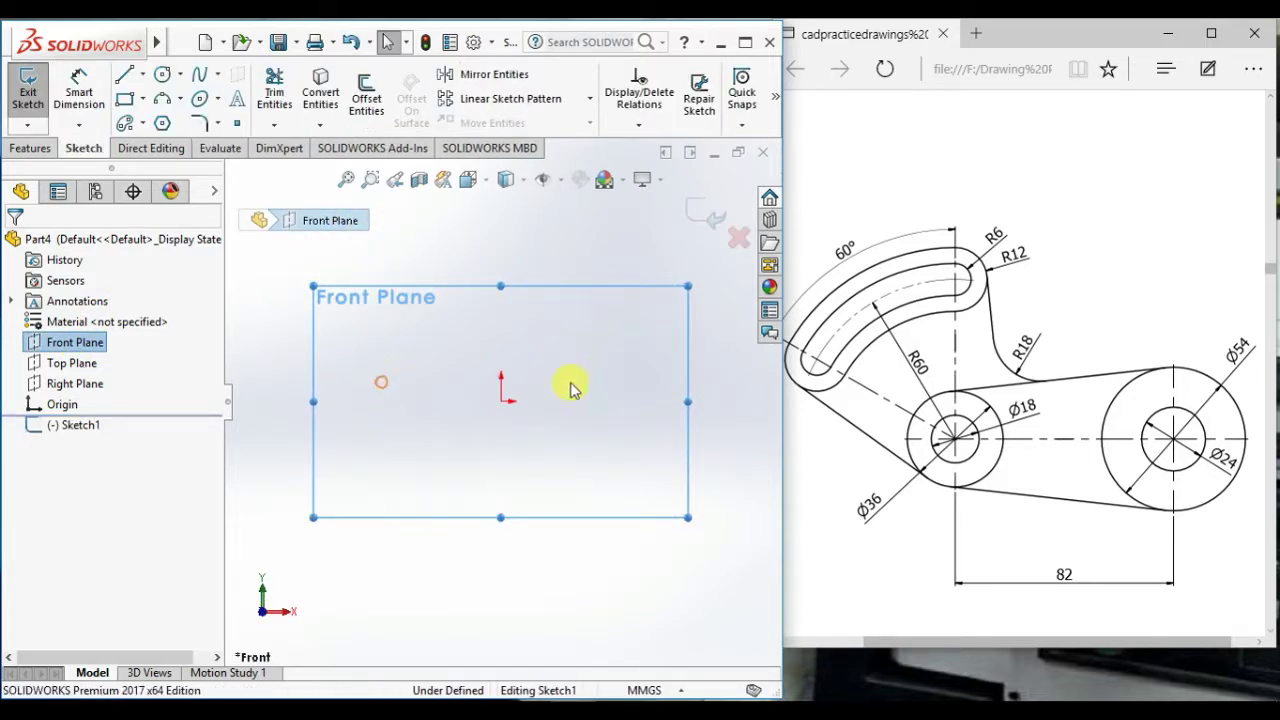
left_click(501, 401)
left_click(508, 432)
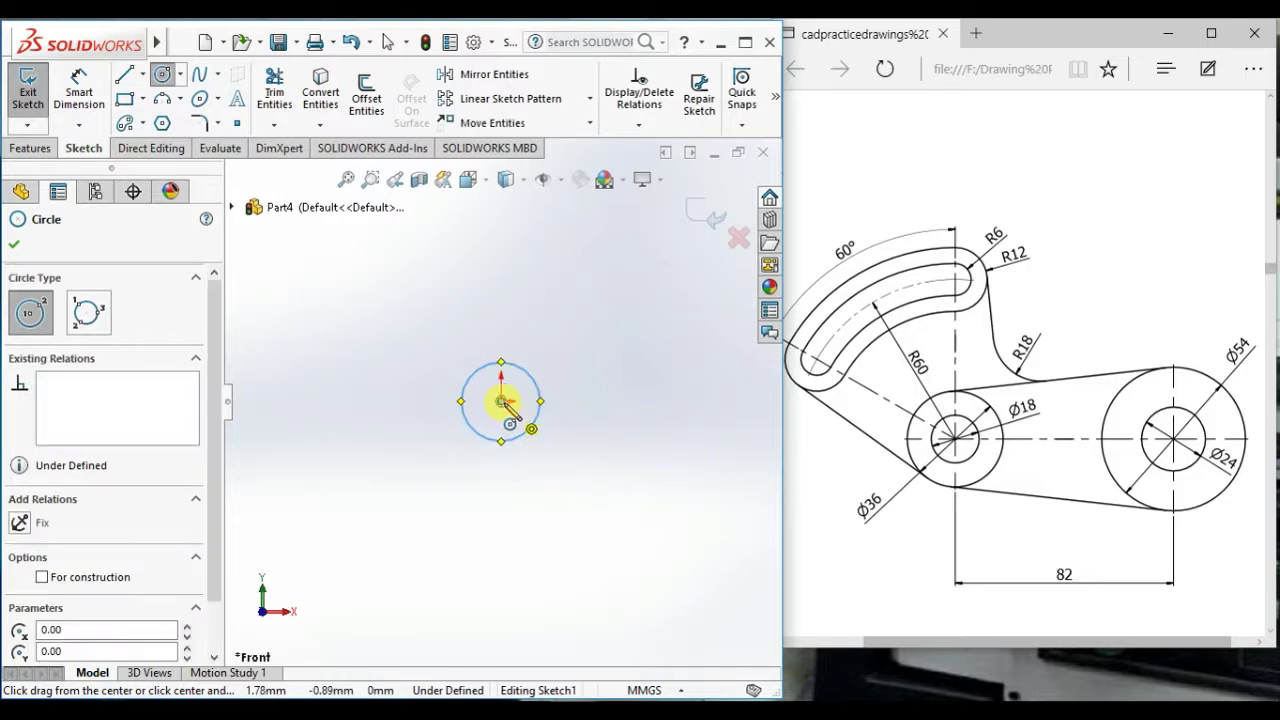
left_click(501, 401)
left_click(558, 459)
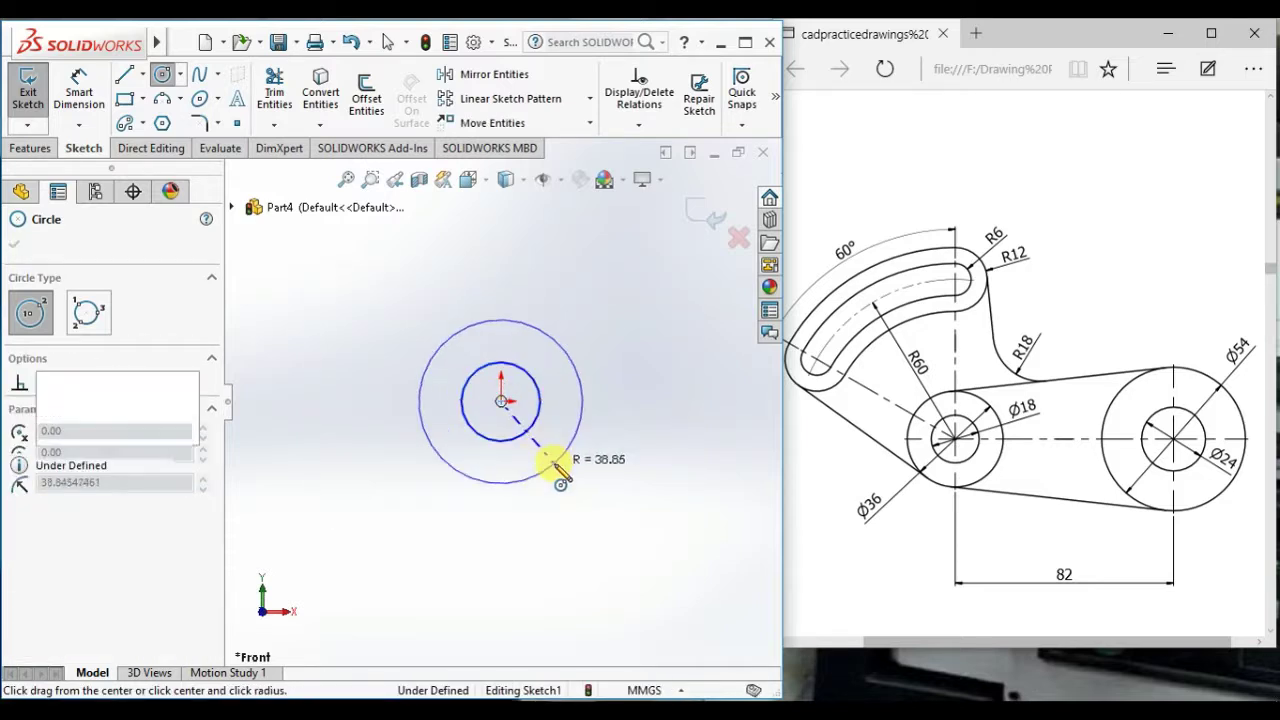
right_click(624, 344)
left_click(666, 357)
Step: Dimension the outer circle at the origin with a diameter of 36 mm
right_click_drag(635, 562, 616, 263)
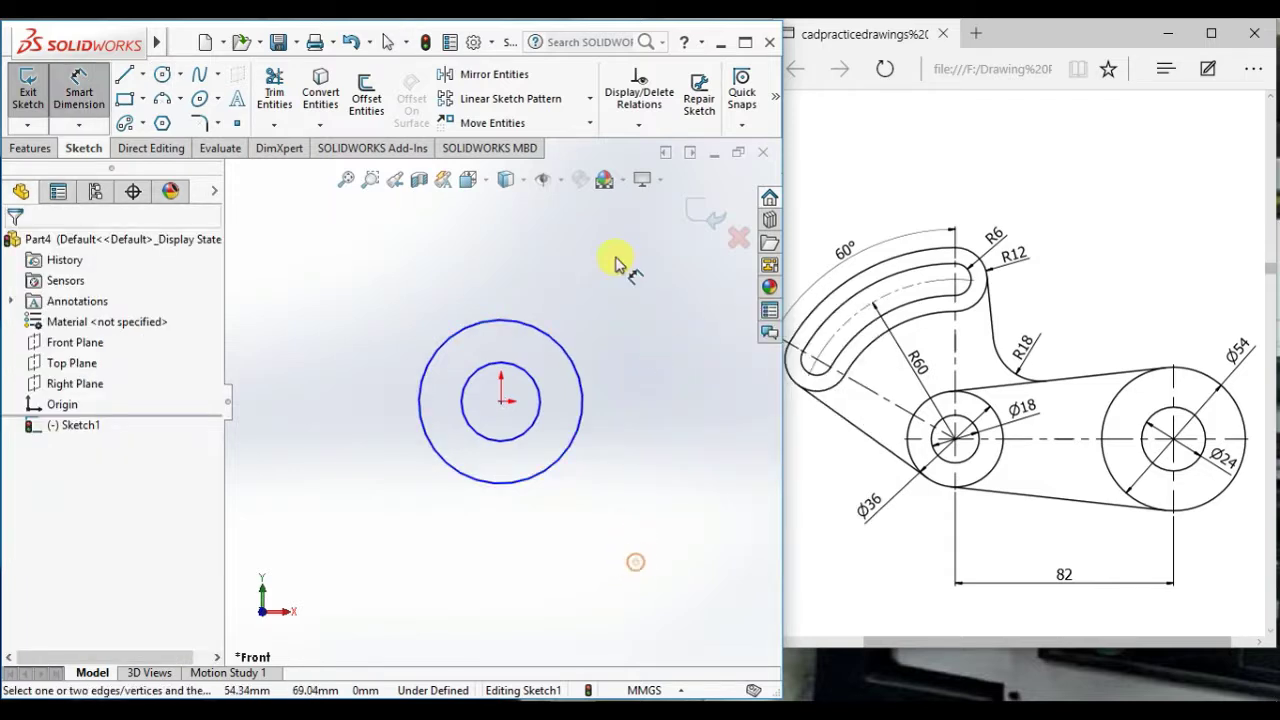
left_click(462, 477)
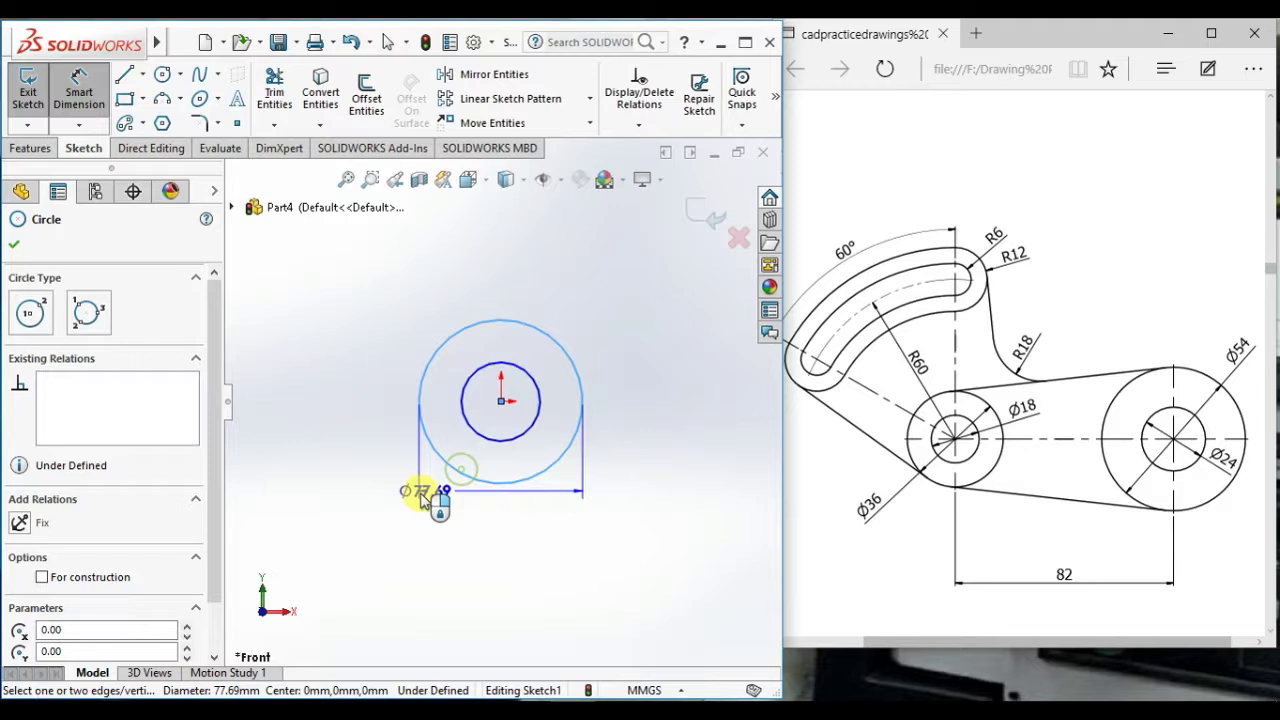
left_click(390, 500)
type("36")
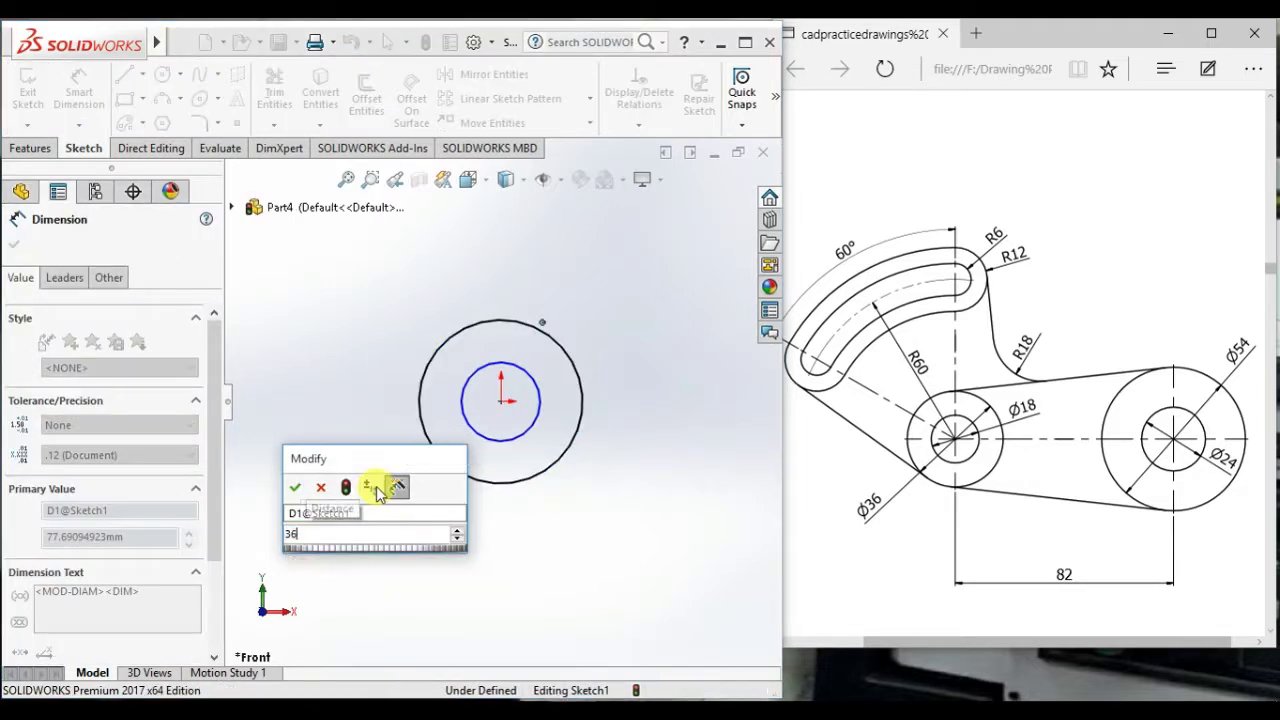
key("Return")
left_click(663, 486)
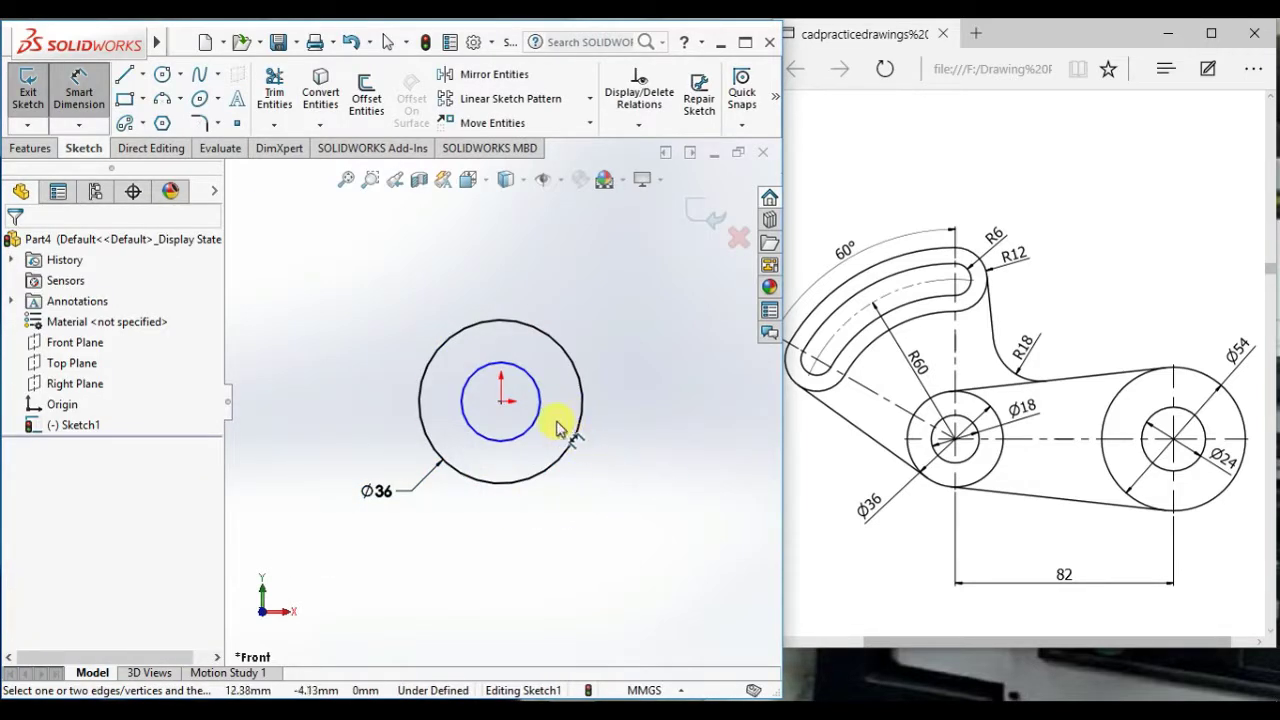
Step: Dimension the inner circle at the origin with a diameter of 18 mm
left_click(543, 422)
left_click(614, 330)
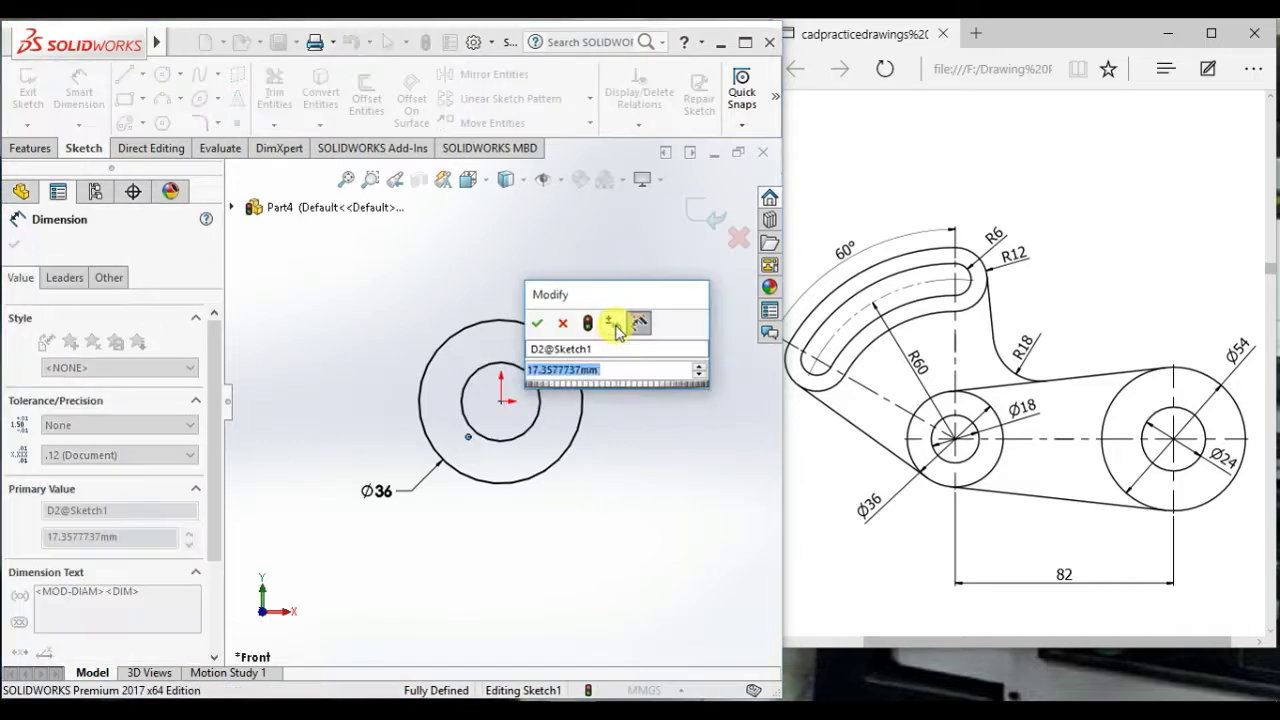
type("18")
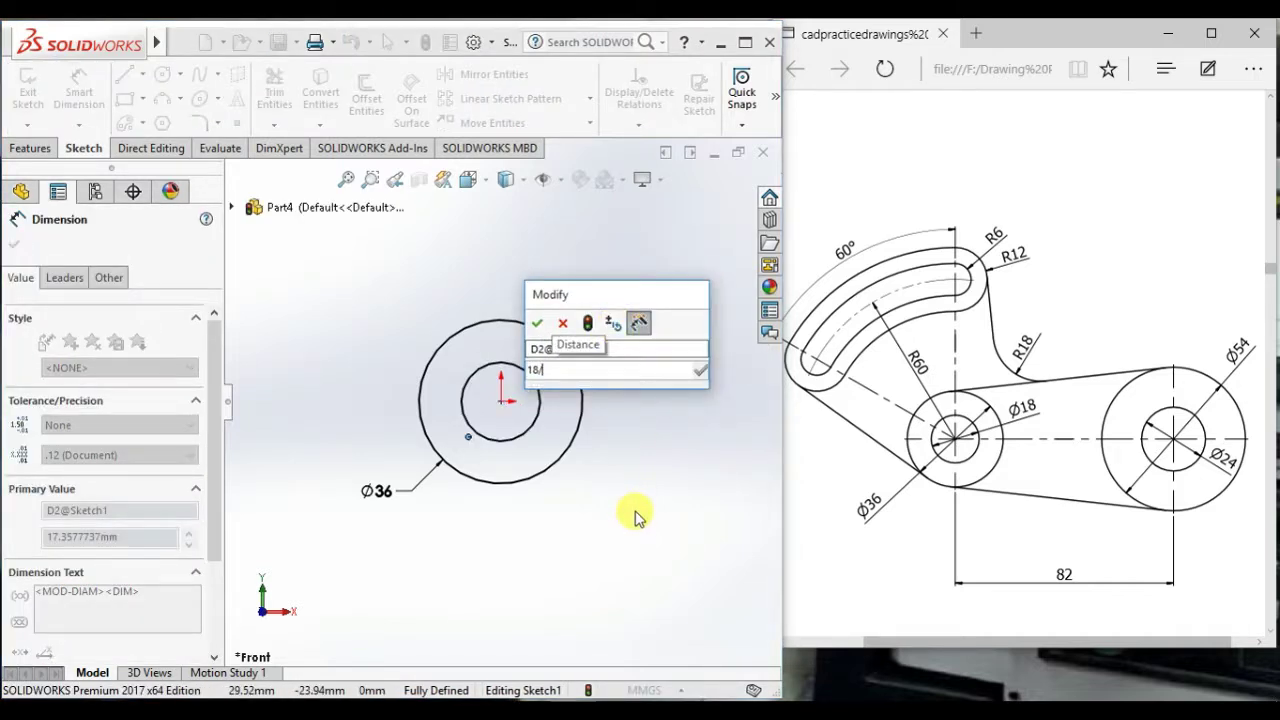
key("Return")
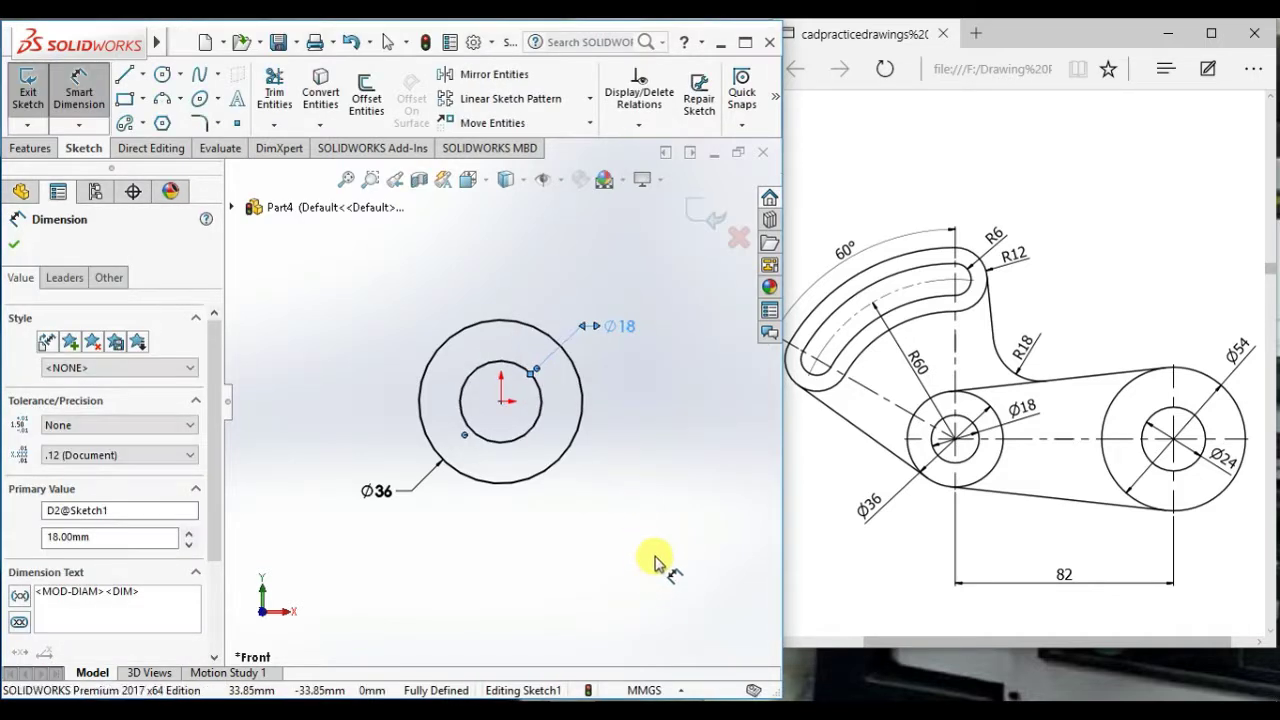
left_click(654, 560)
Step: Sketch a horizontal centerline about 73 mm long from the origin toward positive X
left_click(143, 80)
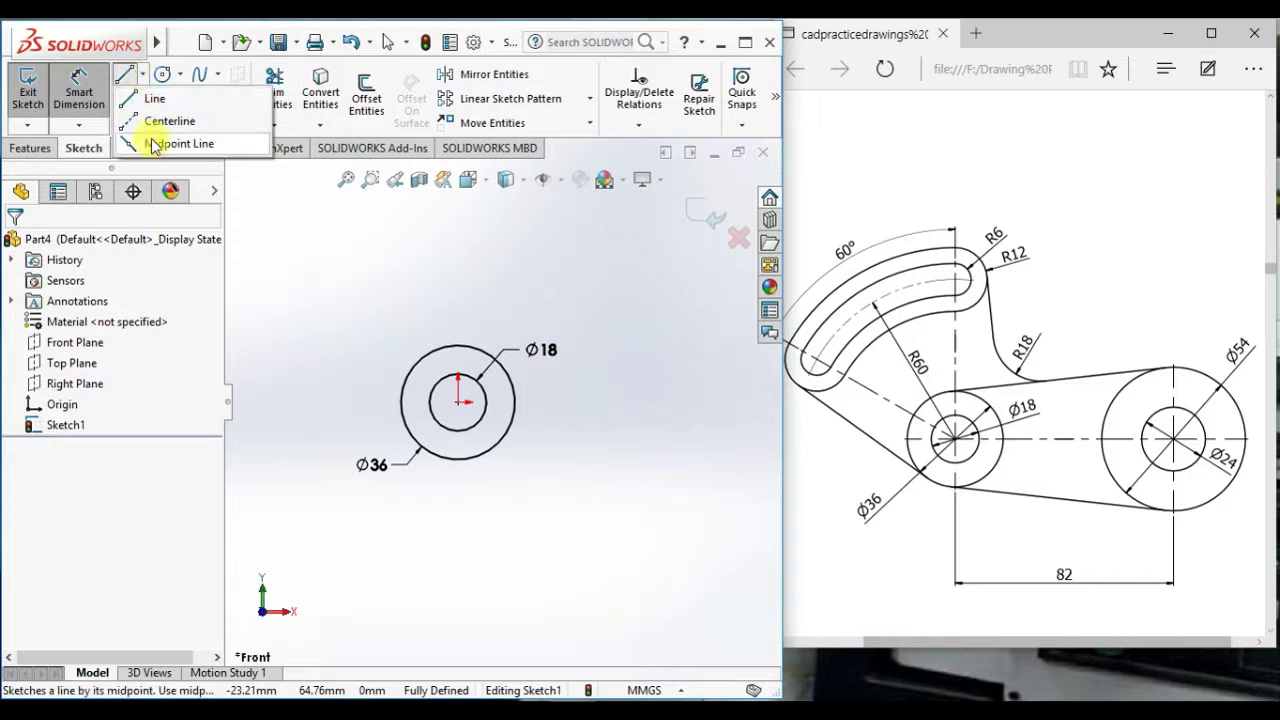
left_click(165, 120)
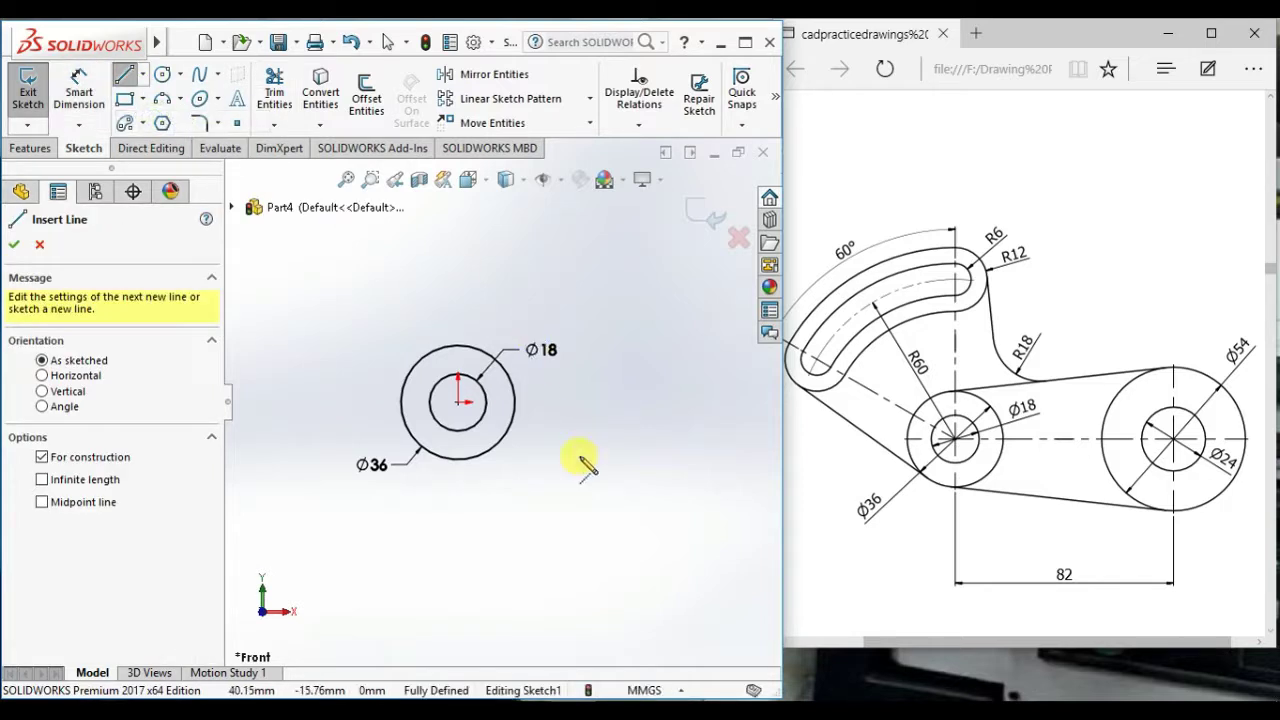
left_click(458, 402)
left_click(686, 402)
right_click(687, 341)
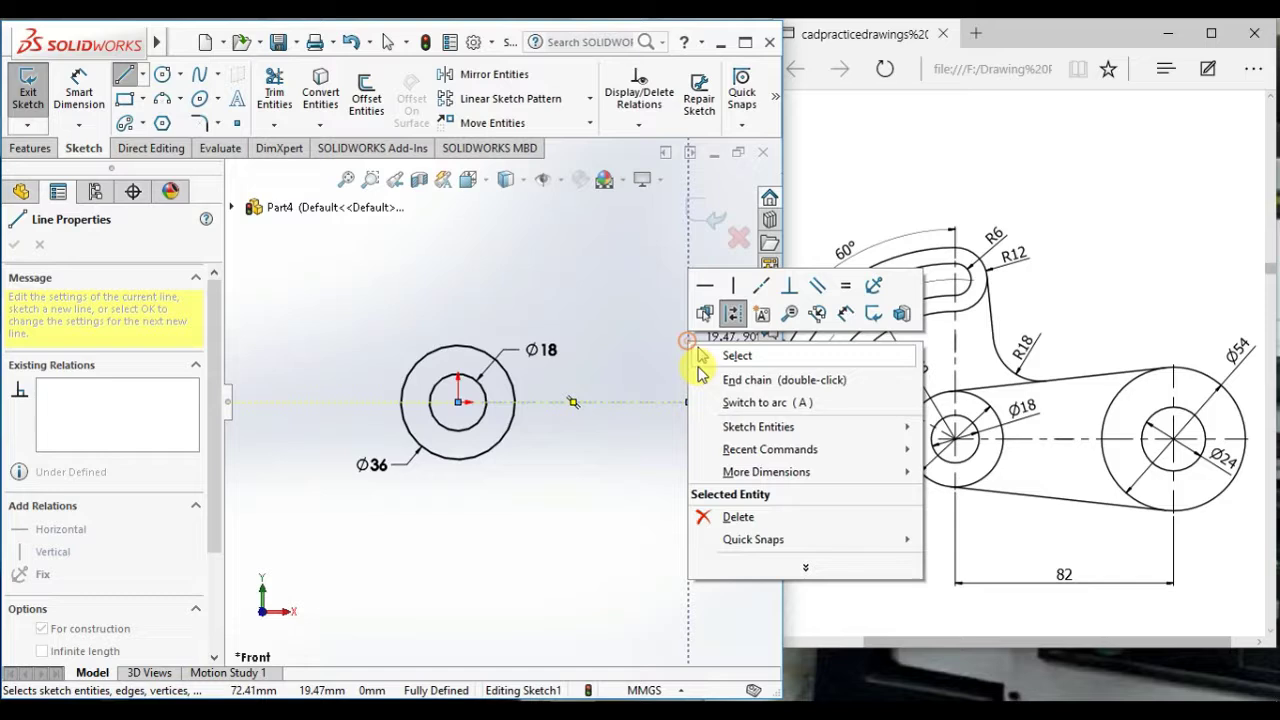
left_click(712, 356)
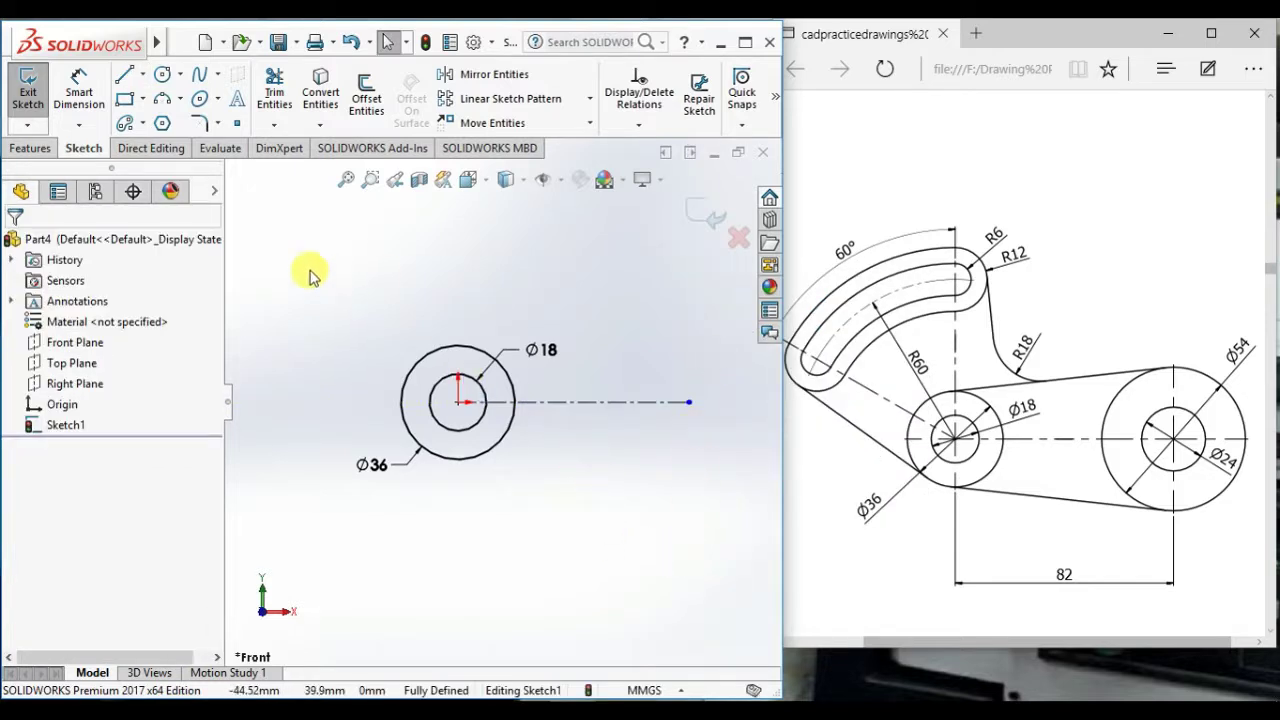
Step: Sketch two concentric circles, about 20 mm and 54 mm in diameter, centred on the free end of the centerline
right_click_drag(301, 260, 473, 282)
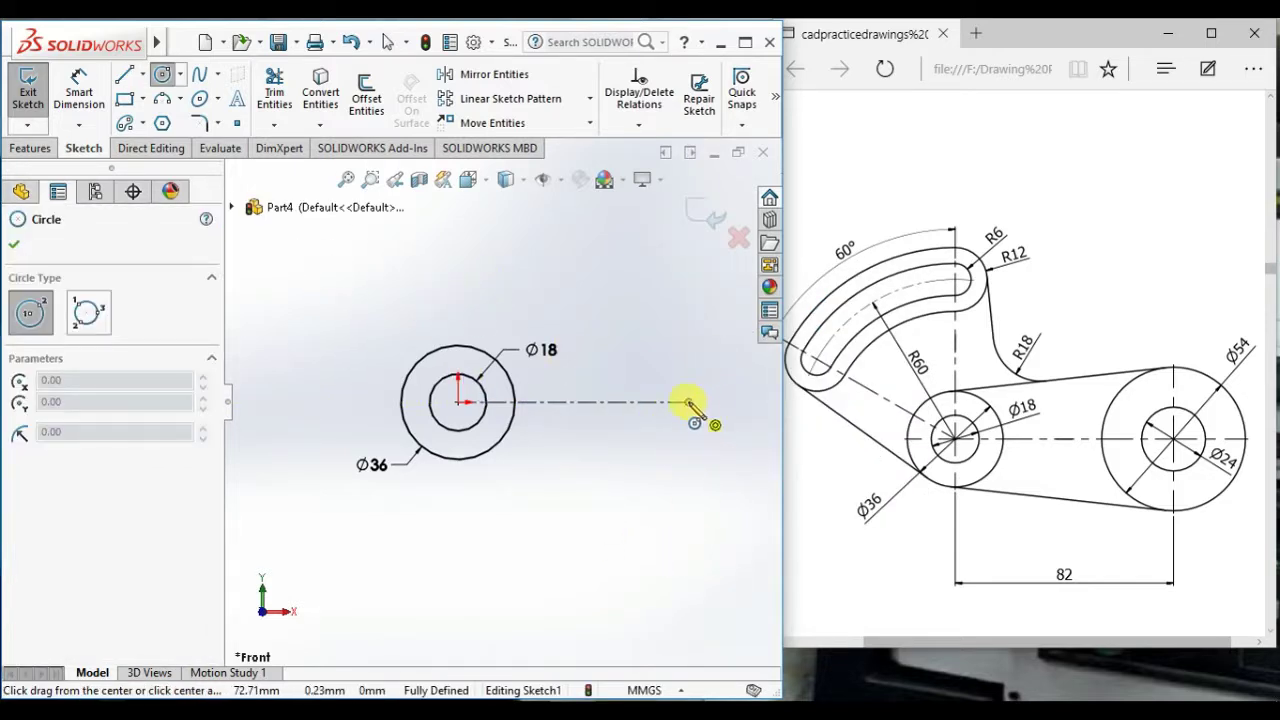
left_click_drag(688, 402, 697, 488)
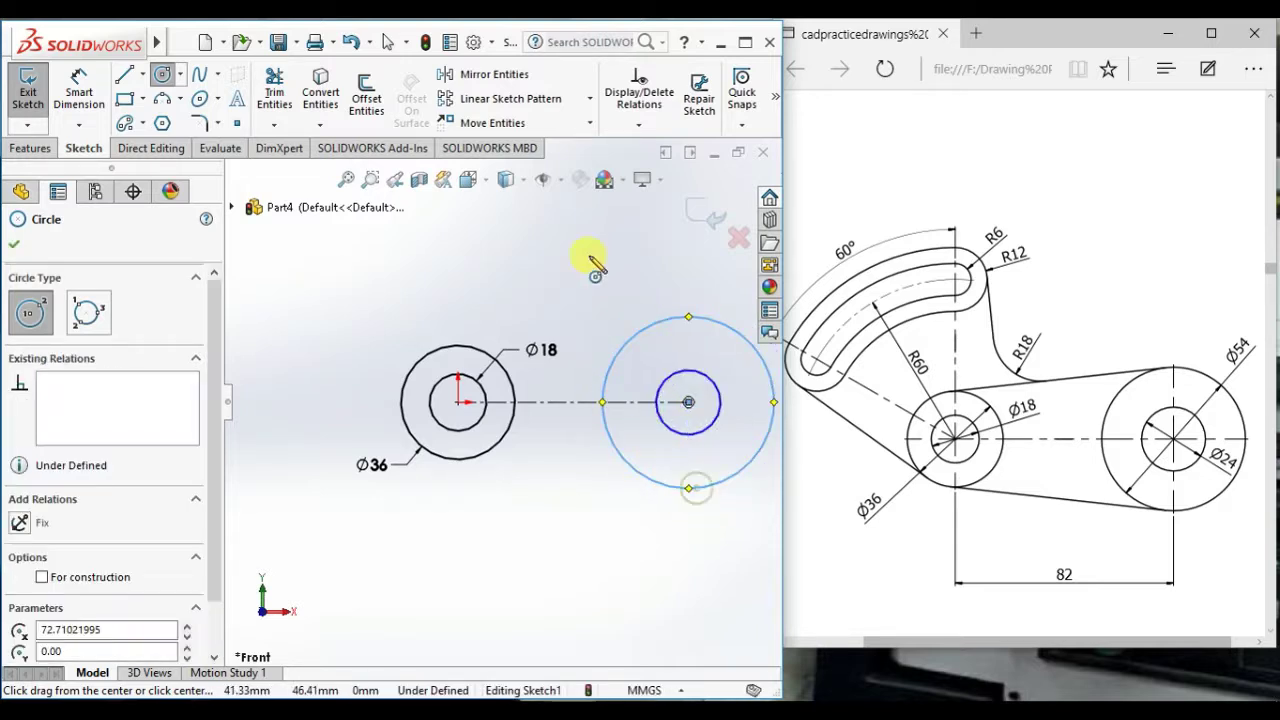
right_click(592, 260)
left_click(614, 272)
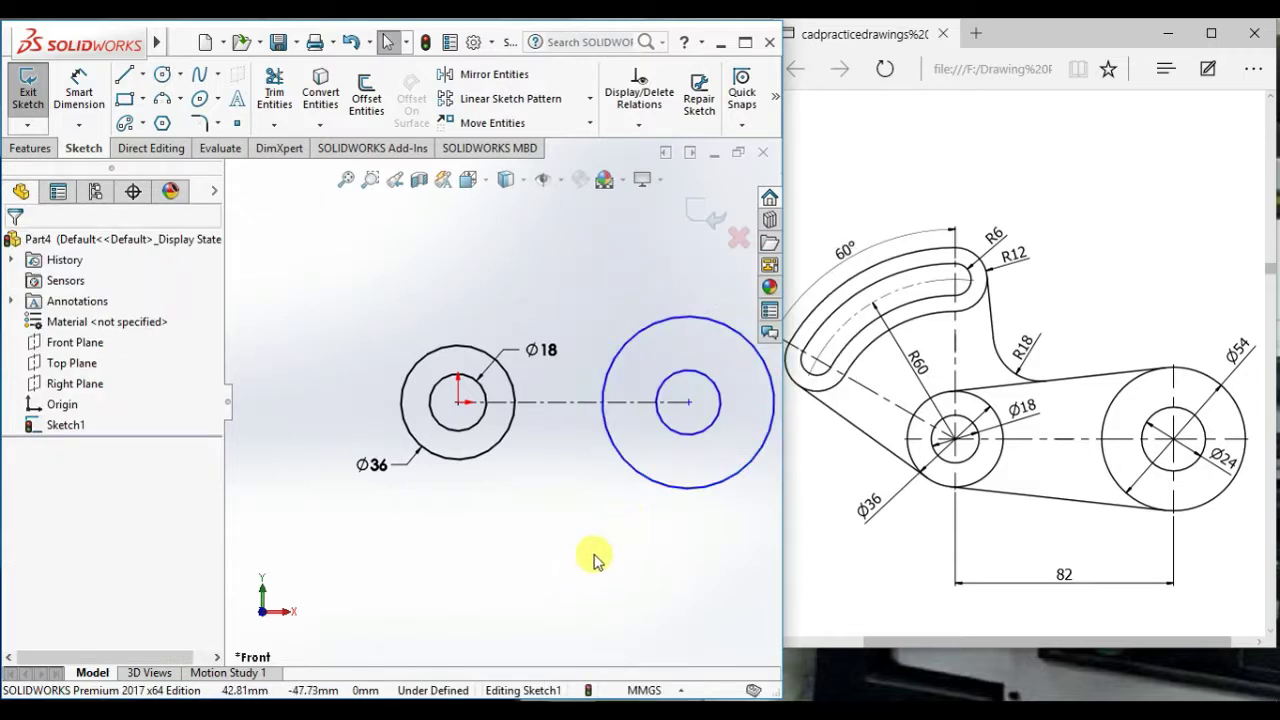
Step: Dimension the outer circle at the centerline's end with a diameter of 54 mm
right_click_drag(594, 555, 643, 287)
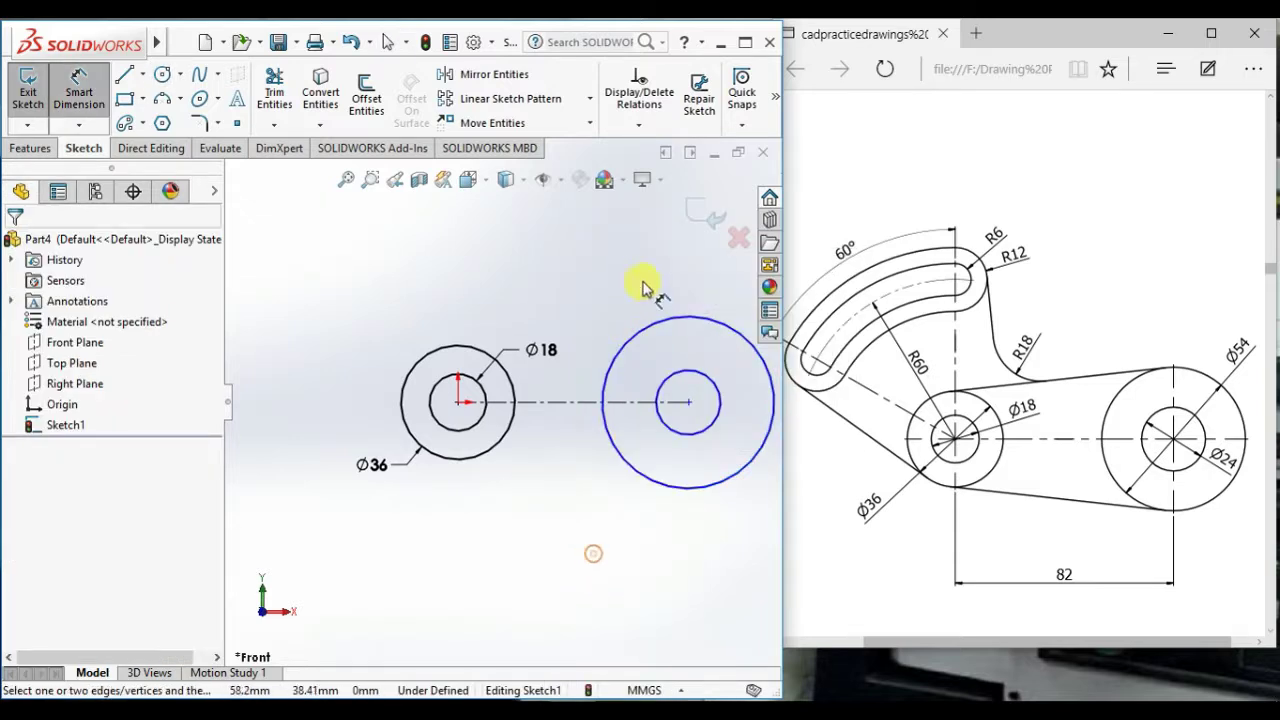
left_click(637, 478)
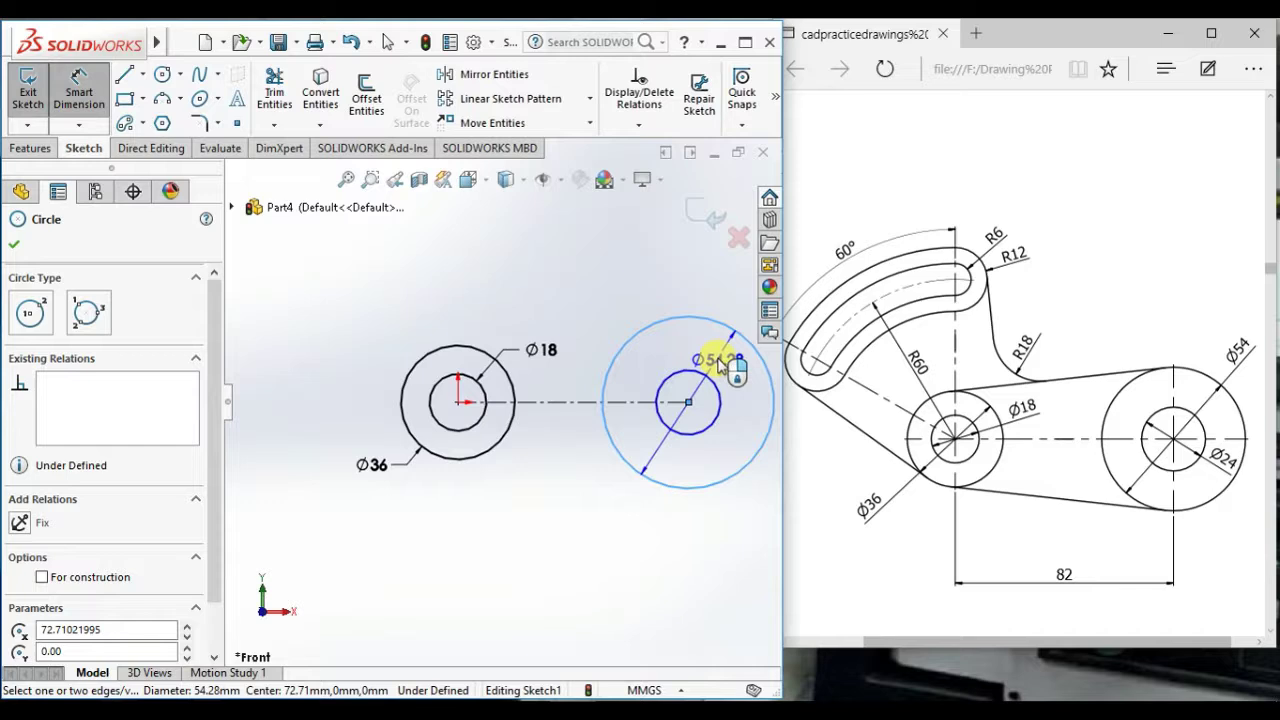
left_click(718, 362)
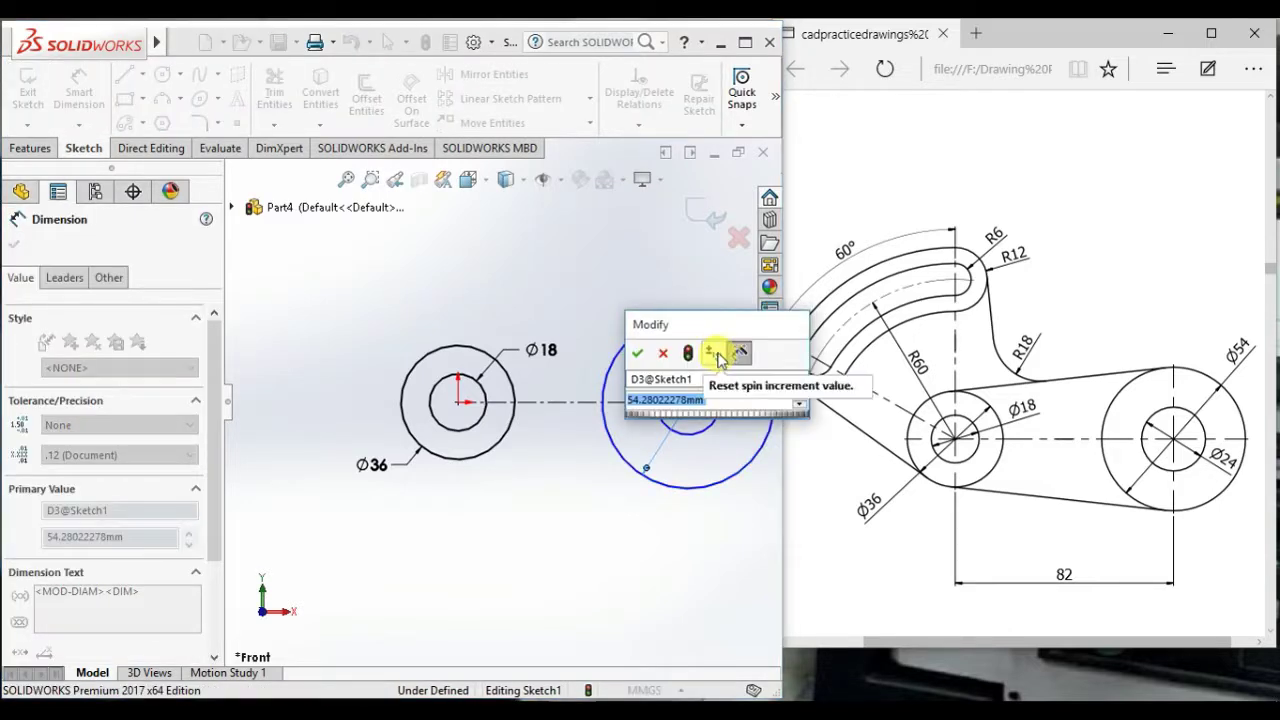
type("54")
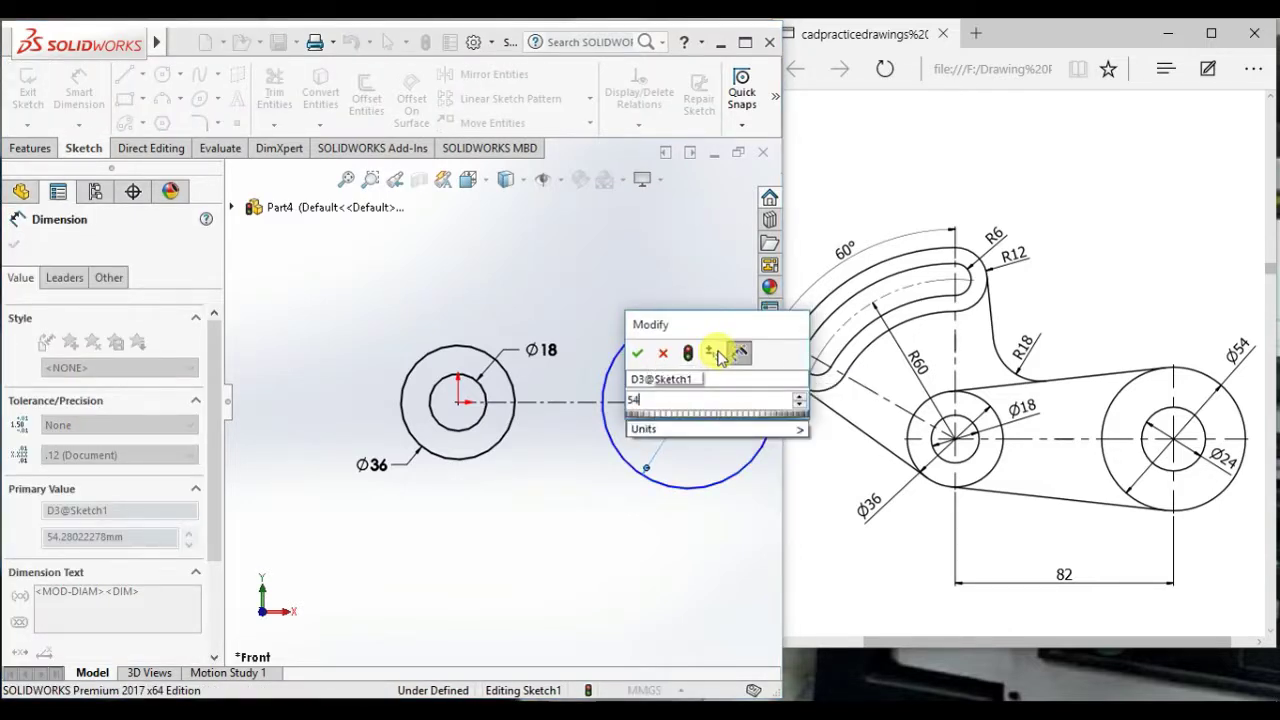
key("Return")
left_click(646, 578)
Step: Dimension the inner circle at the centerline's end with a diameter of 24 mm
left_click(711, 423)
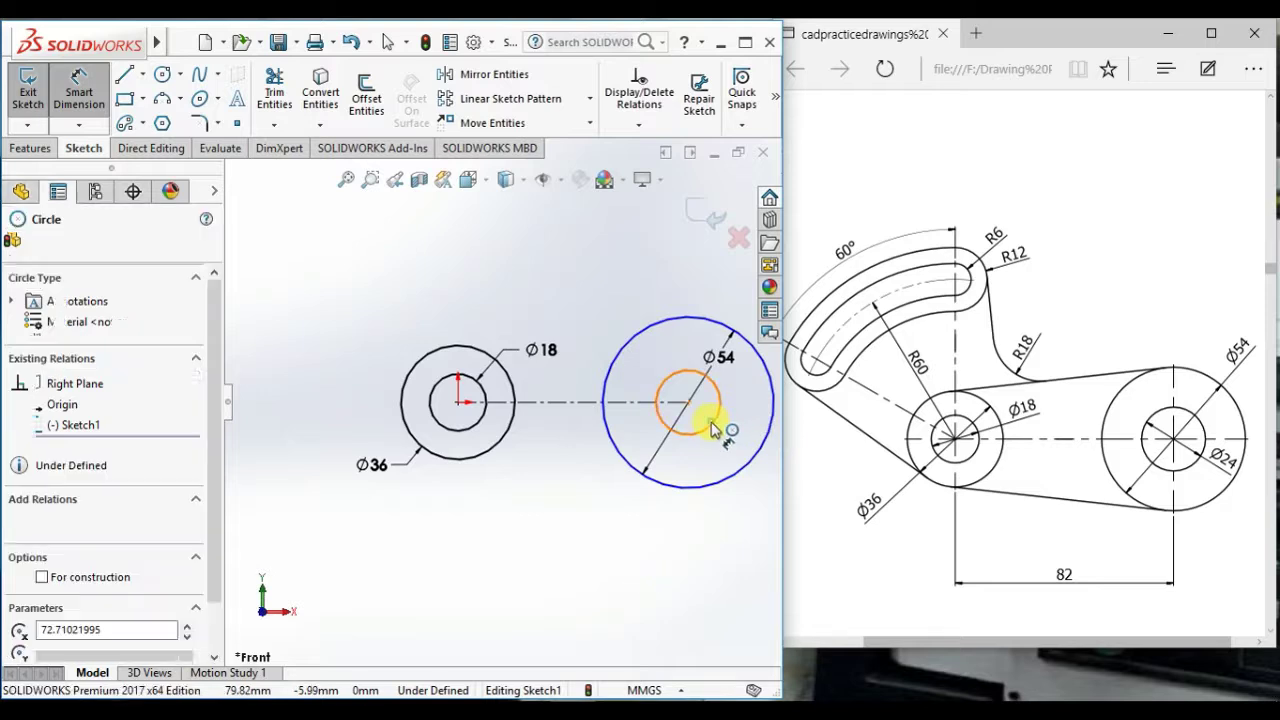
left_click(712, 428)
left_click(737, 526)
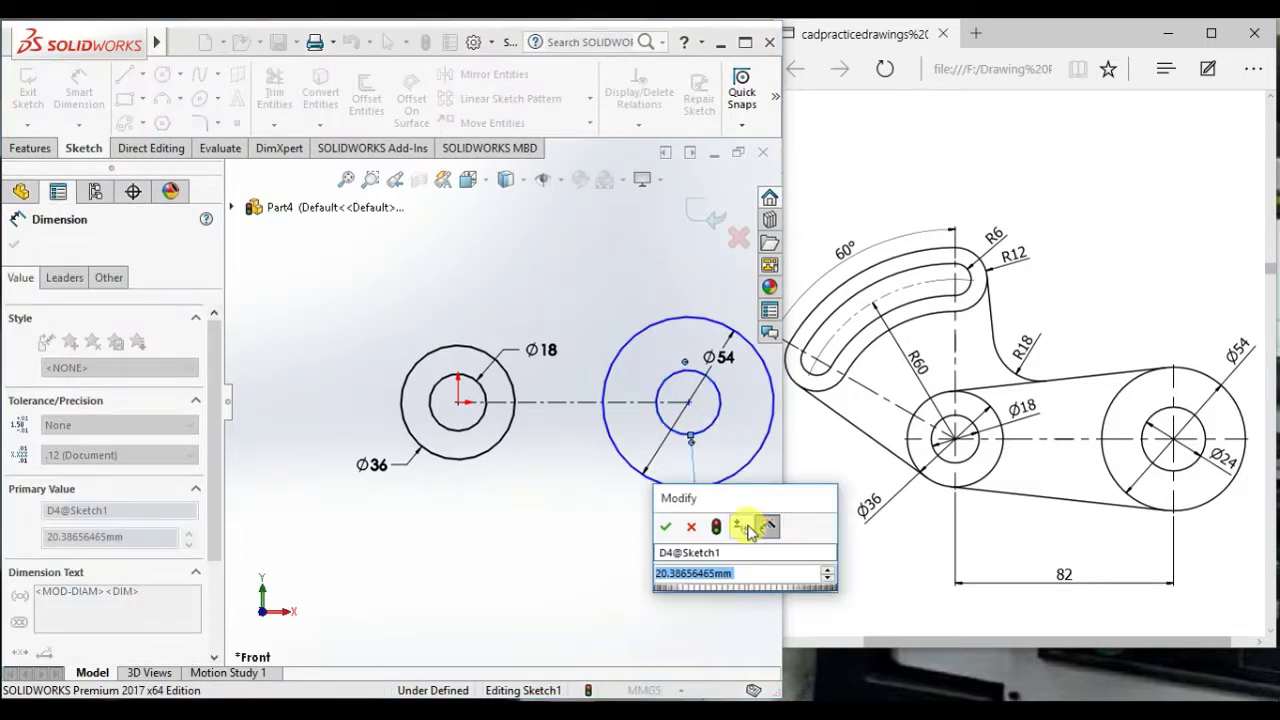
type("24")
key("Return")
key("Escape")
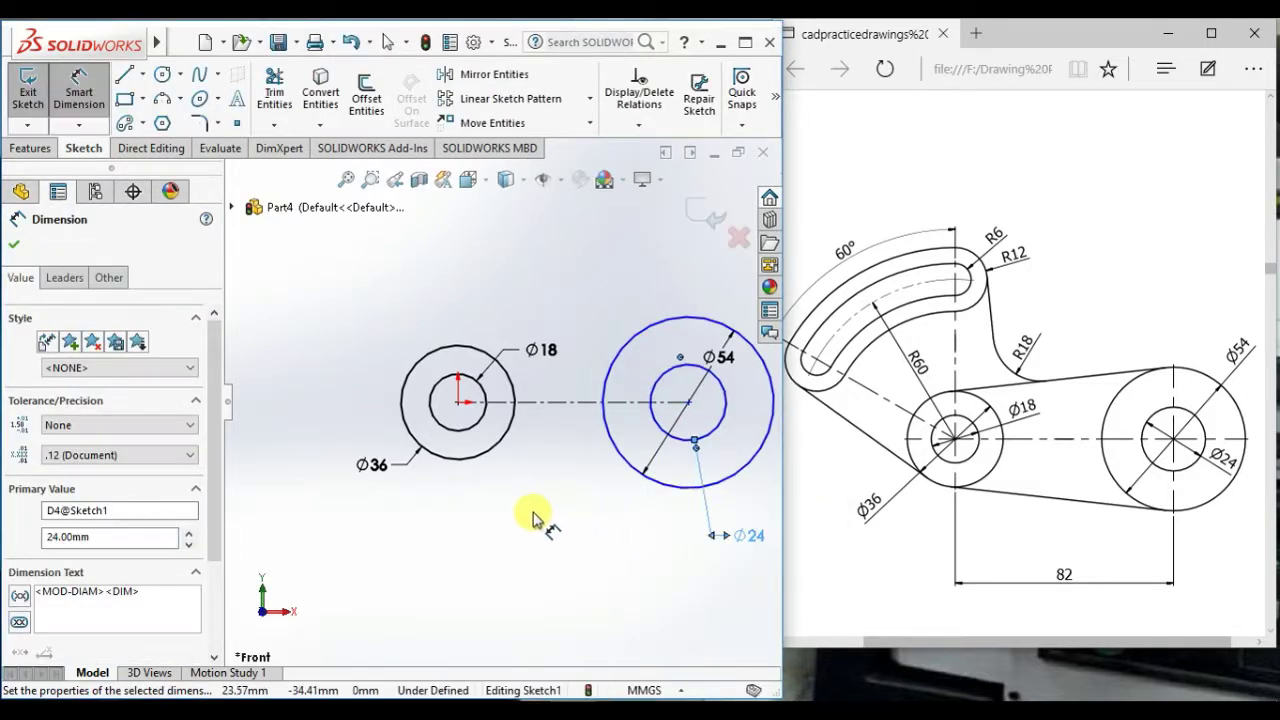
left_click(532, 511)
Step: Dimension the horizontal distance between the centres of the two circle pairs as 82 mm
left_click(688, 402)
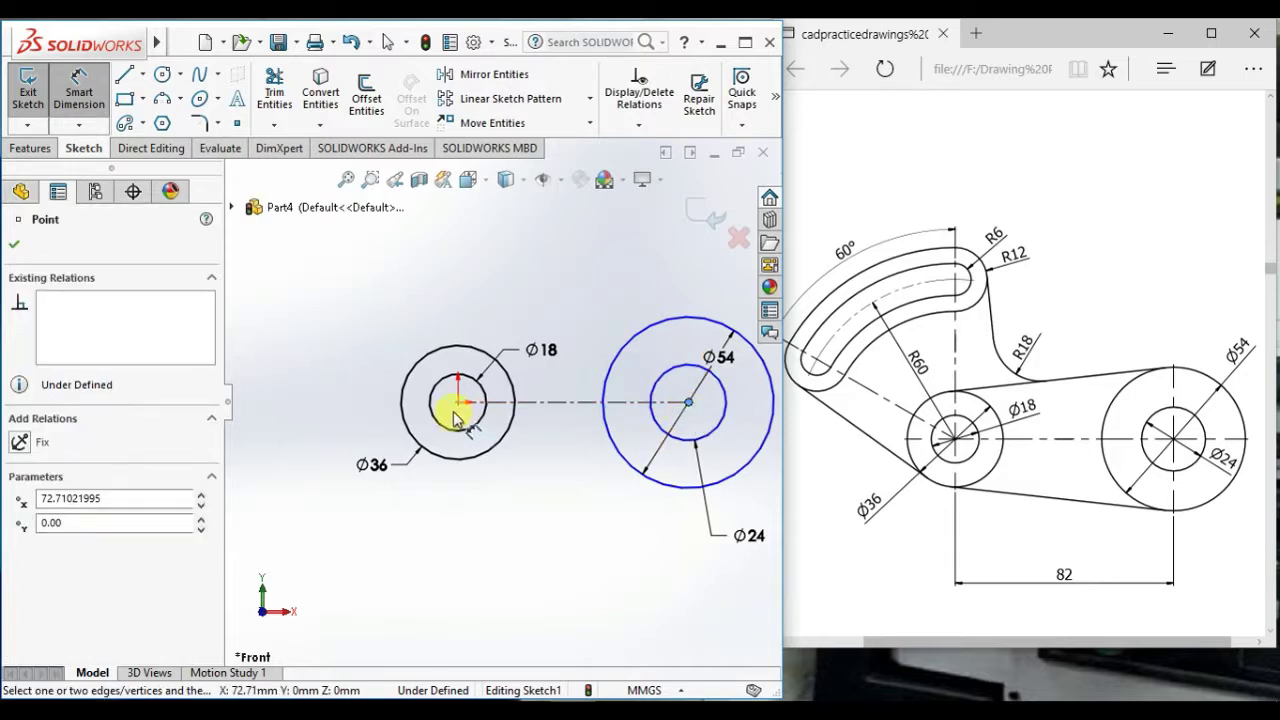
left_click(458, 402)
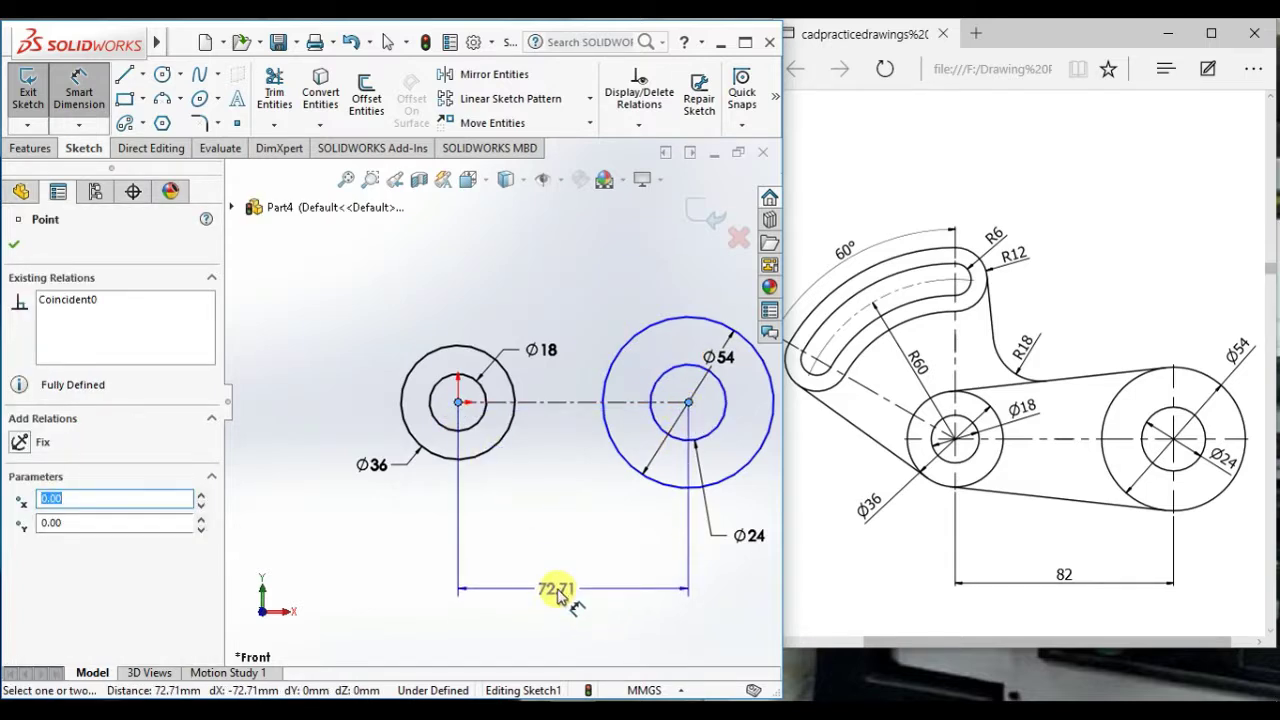
left_click(557, 592)
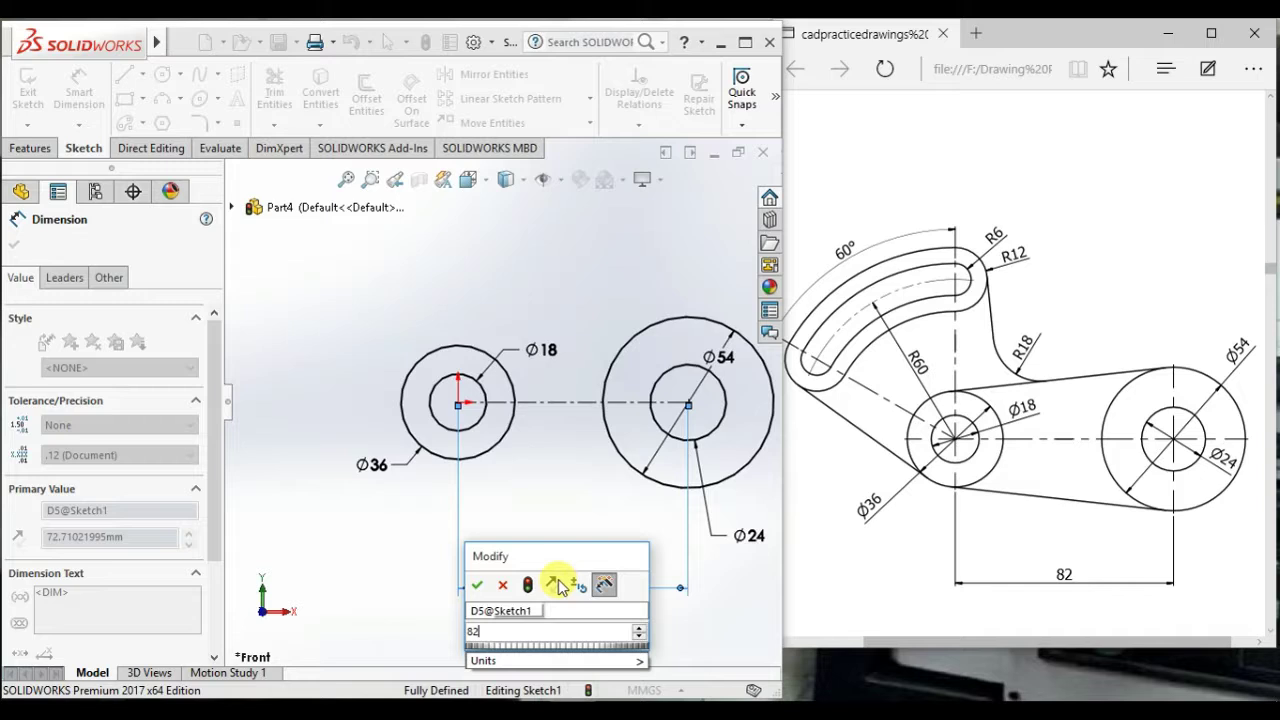
key("Return")
left_click(567, 645)
Step: Sketch a sloping line above the two circle pairs, rising from over the 36 mm circle to over the 54 mm circle
scroll(466, 474, "up", 2)
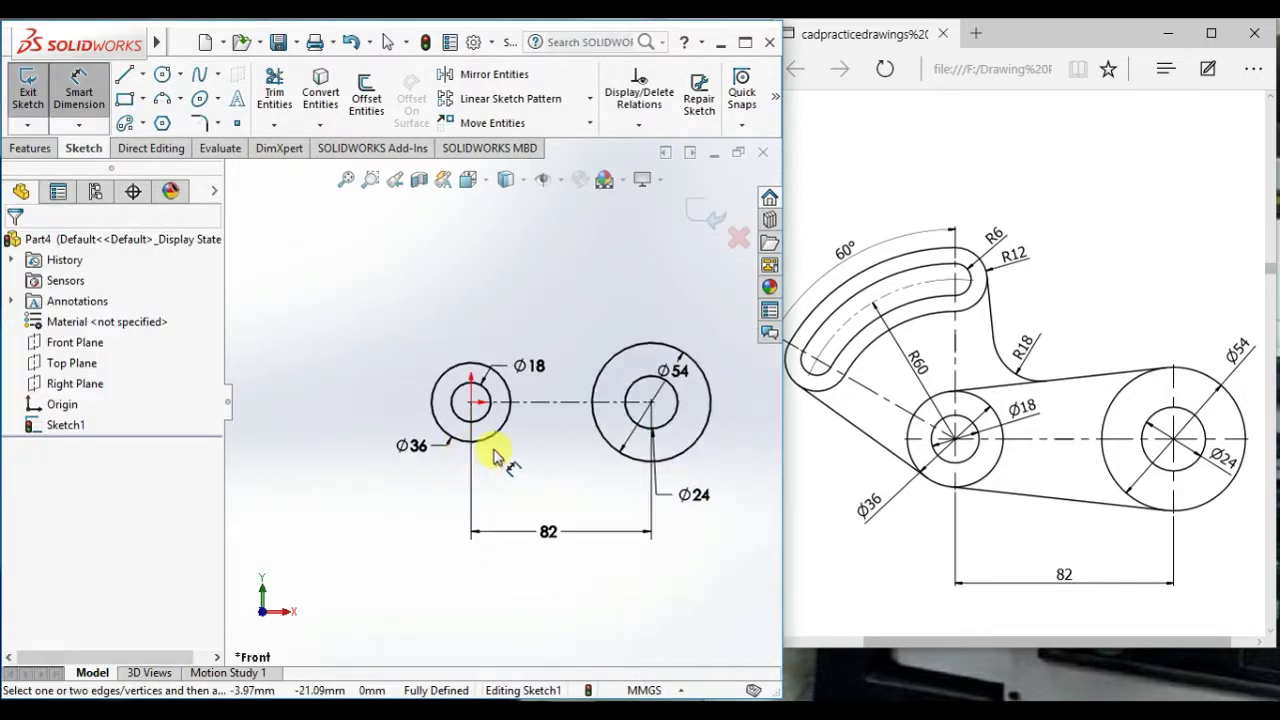
scroll(600, 448, "down", 2)
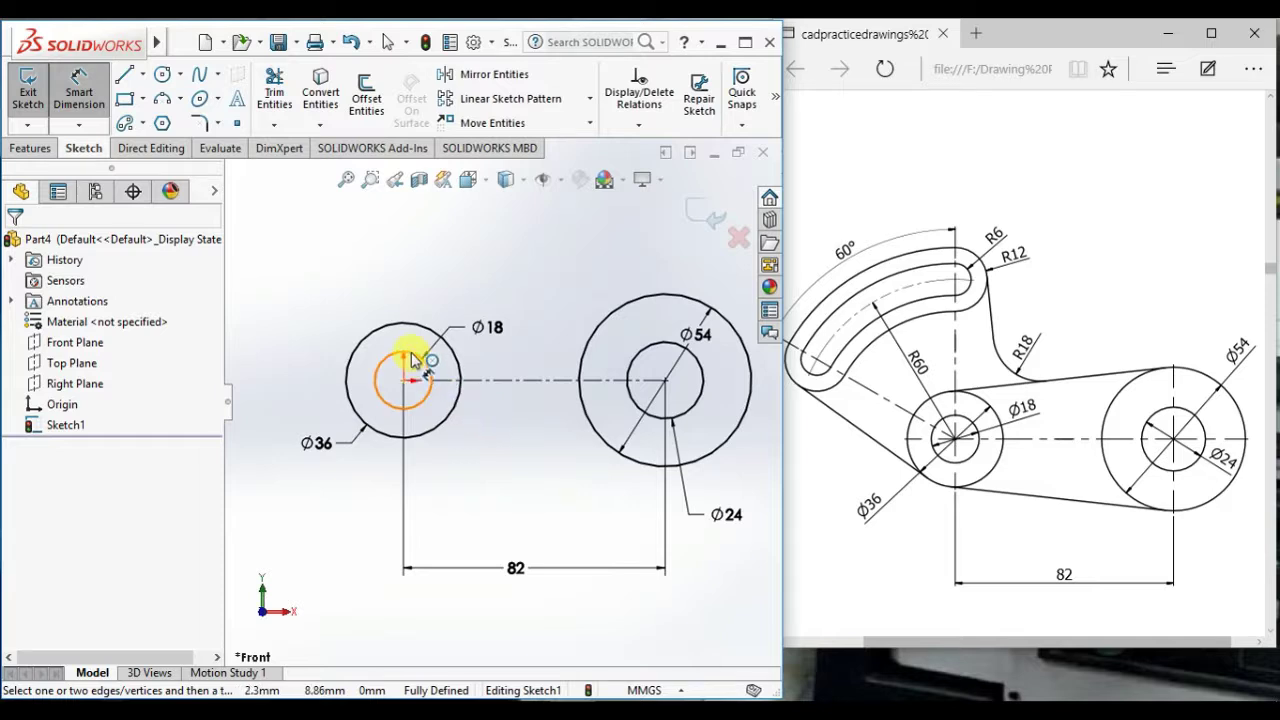
left_click(143, 76)
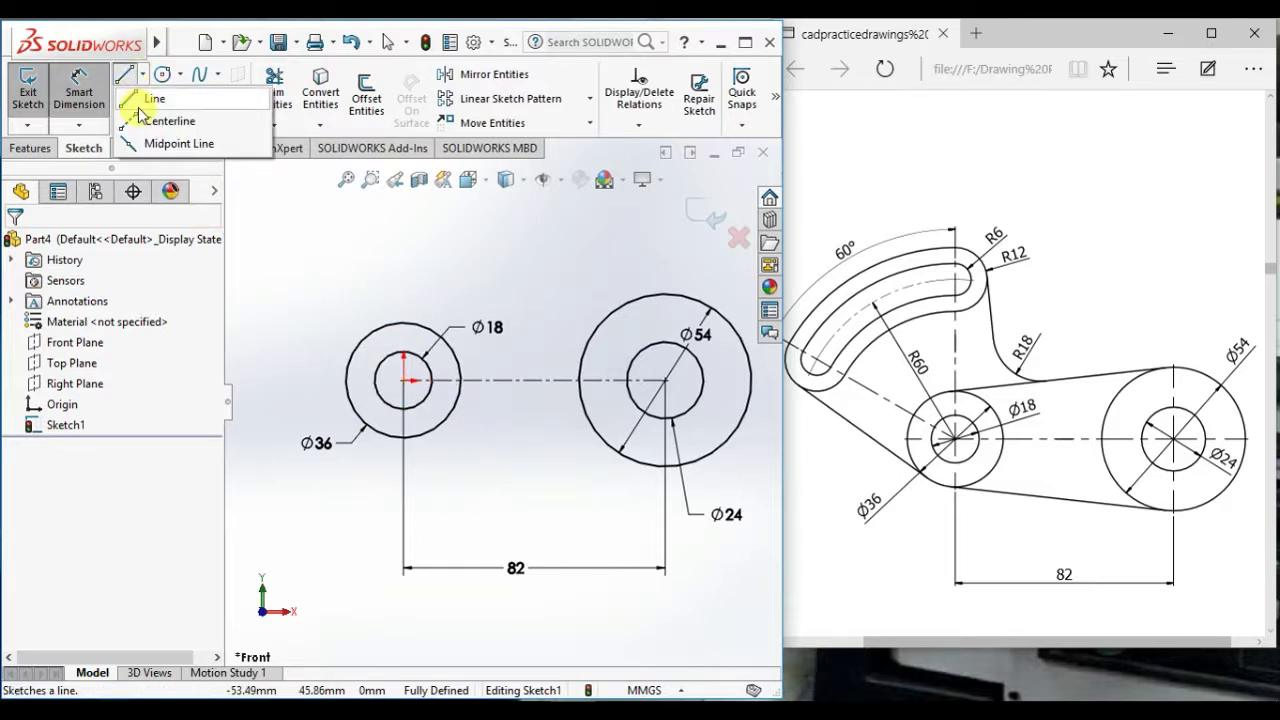
left_click(135, 97)
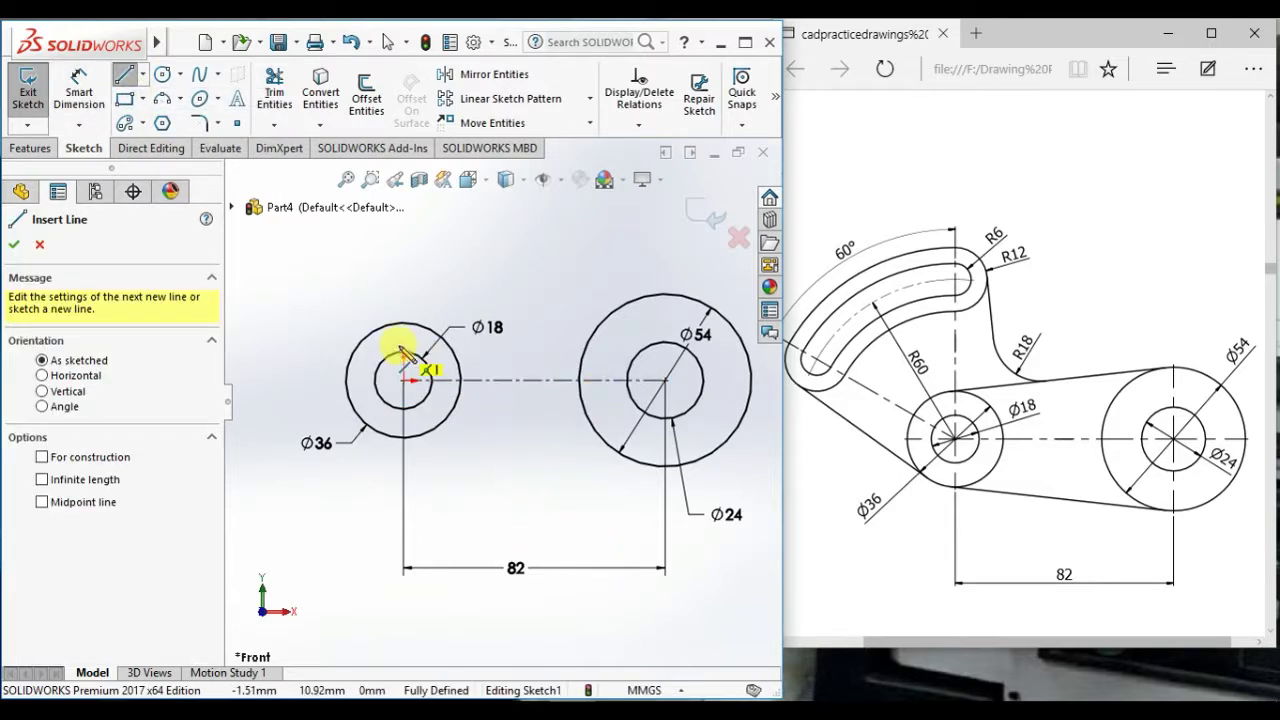
left_click(367, 299)
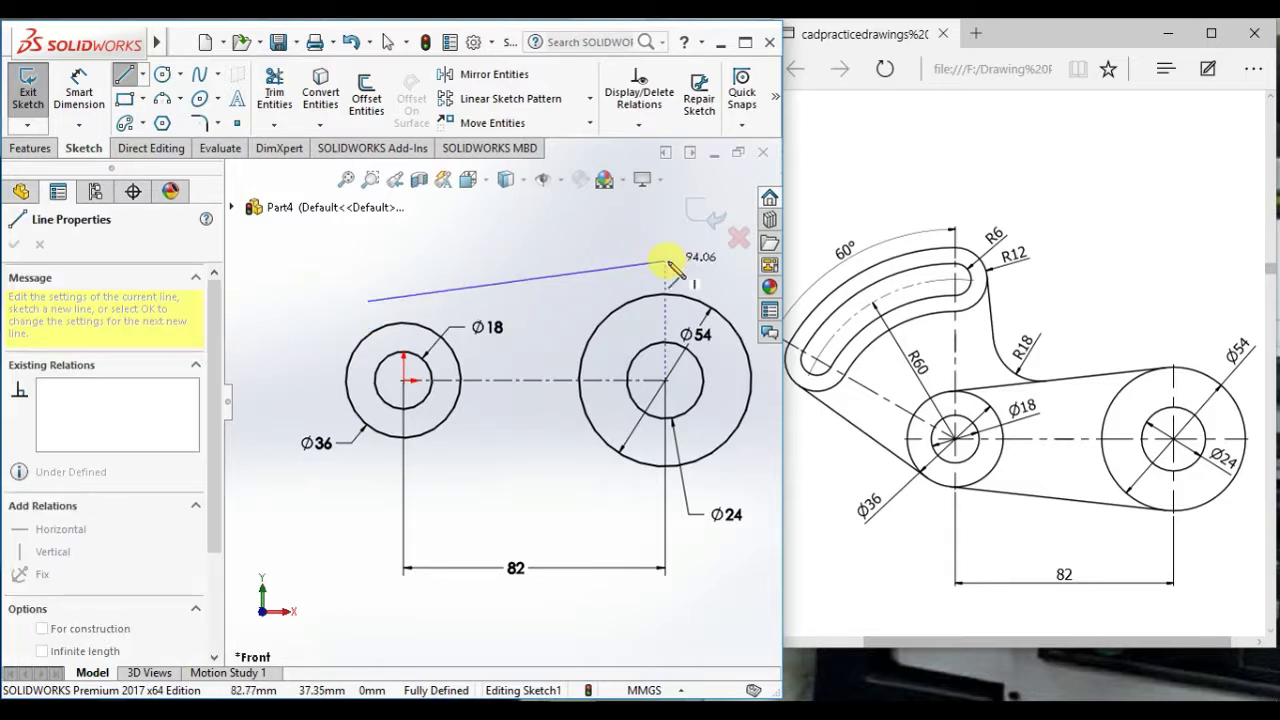
left_click(689, 263)
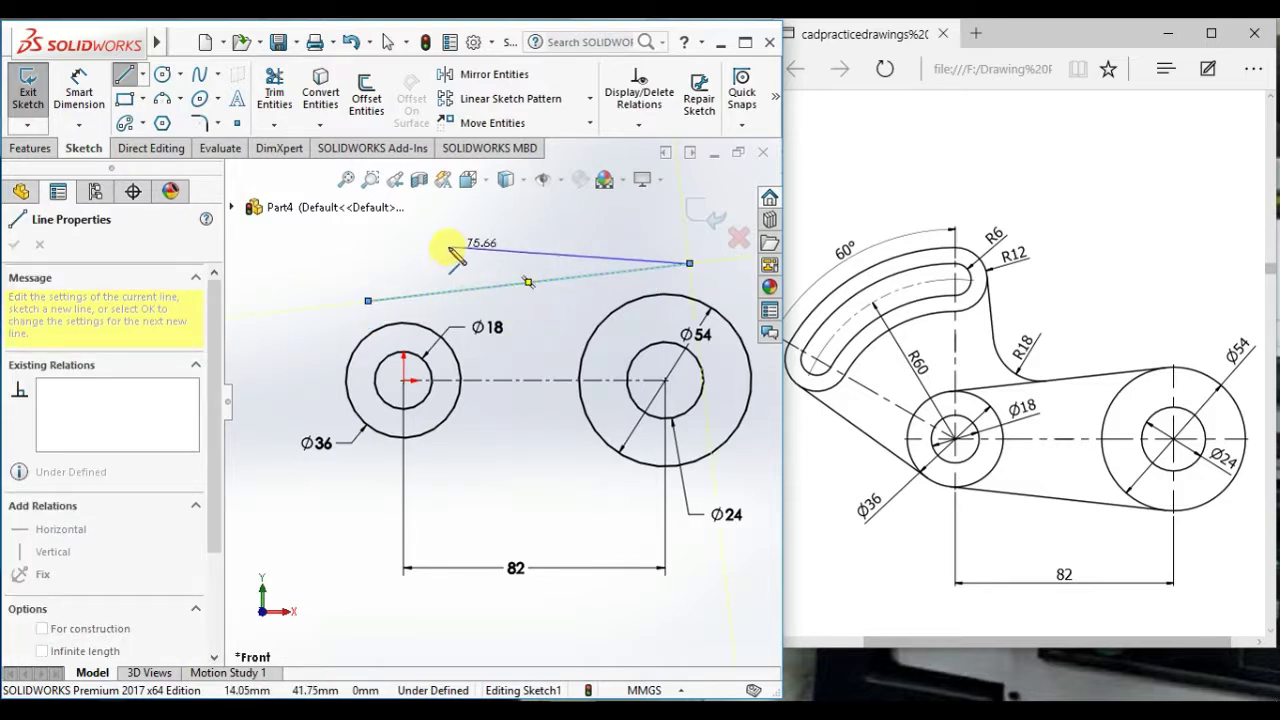
key("Escape")
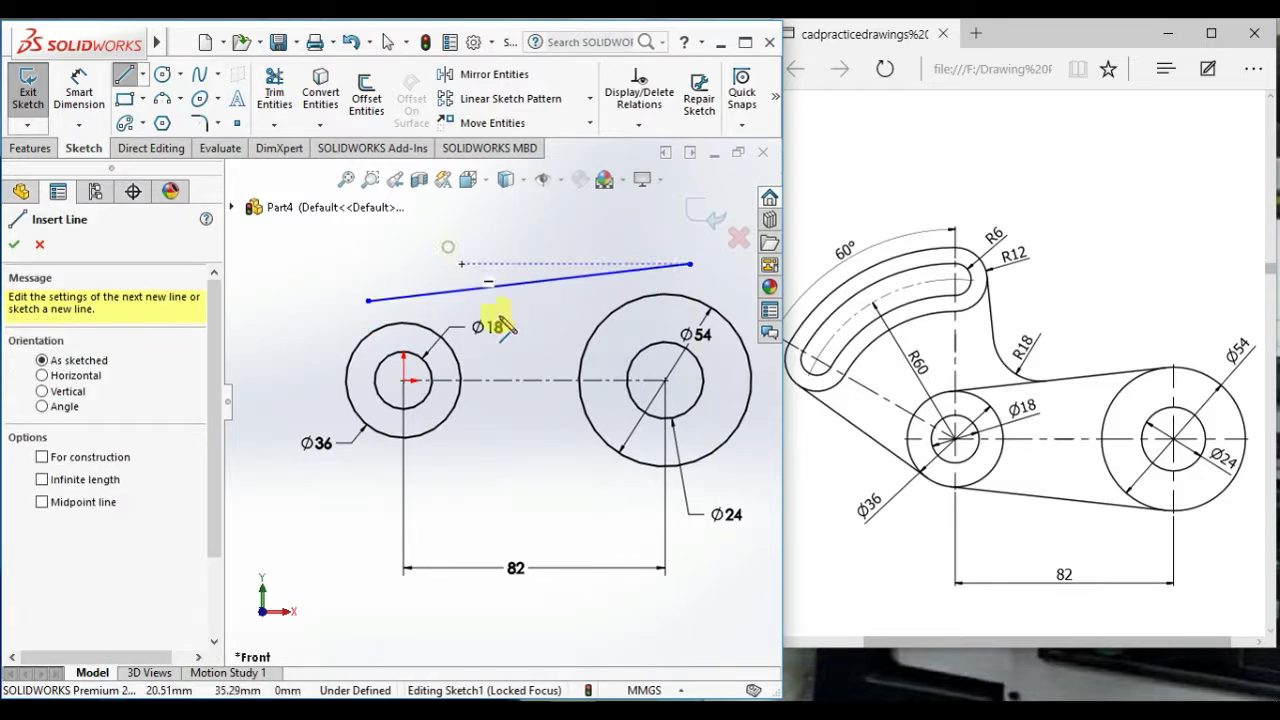
Step: Sketch a separate line below the two circle pairs, sloping down from the 36 mm circle towards the 54 mm circle
left_click(424, 465)
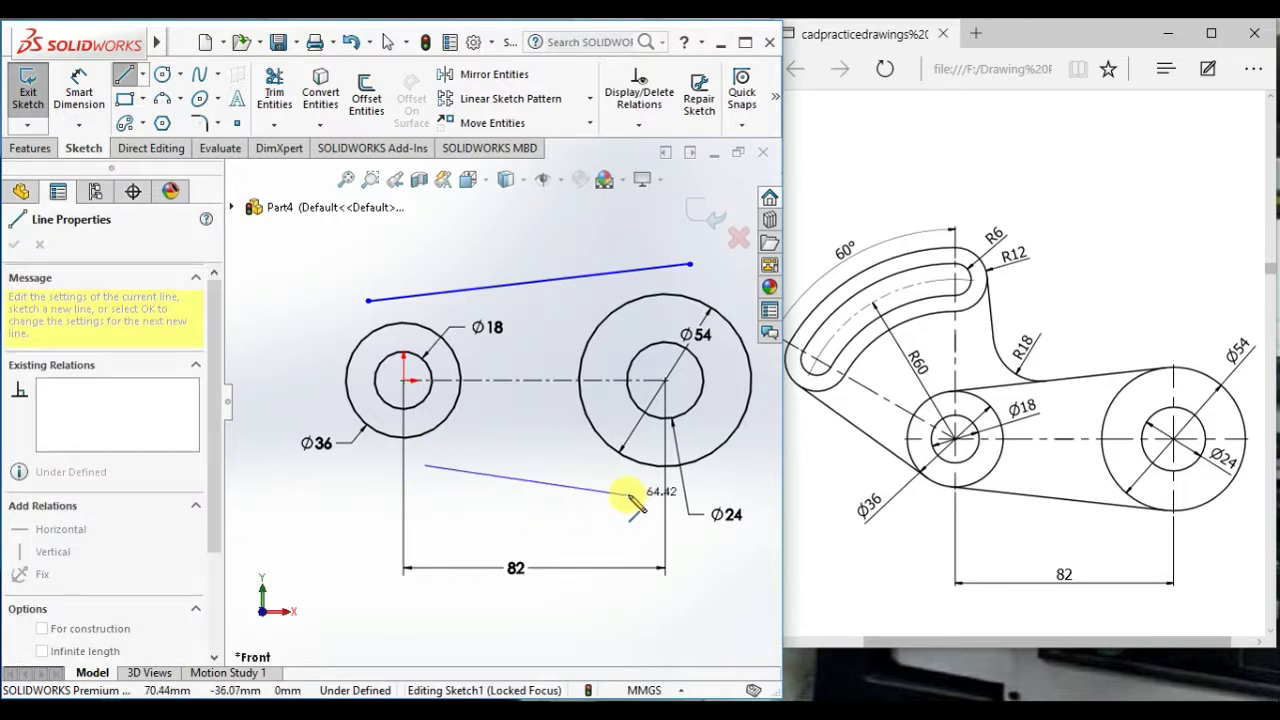
left_click(639, 485)
right_click(523, 435)
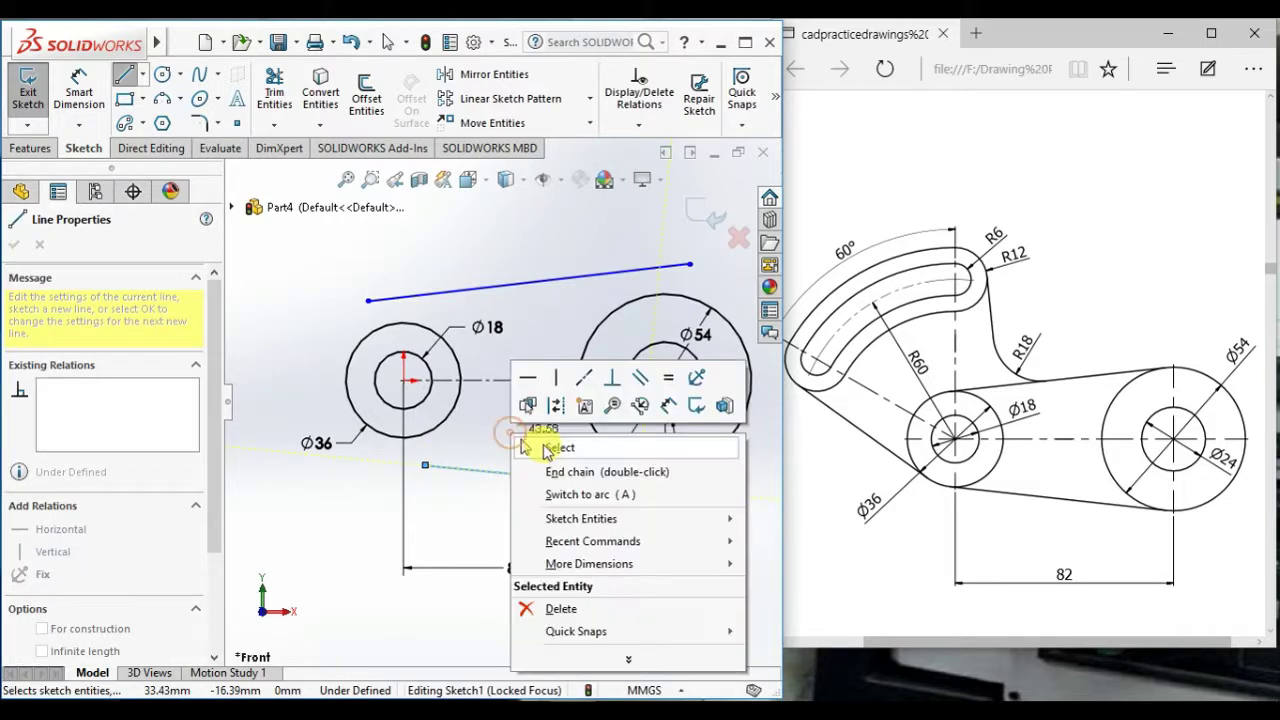
left_click(543, 443)
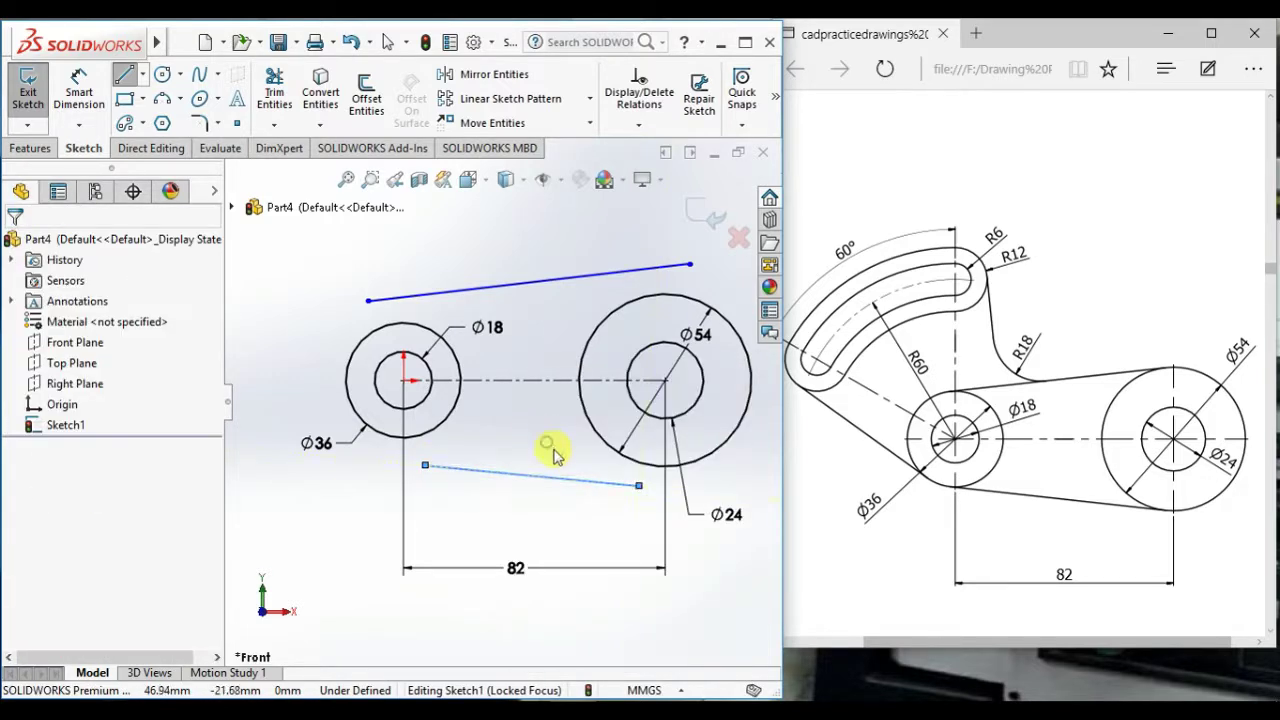
Step: Make the lower line's endpoints coincident with the 54 mm and 36 mm outer circles
left_click(640, 486)
left_click(648, 468, "ctrl")
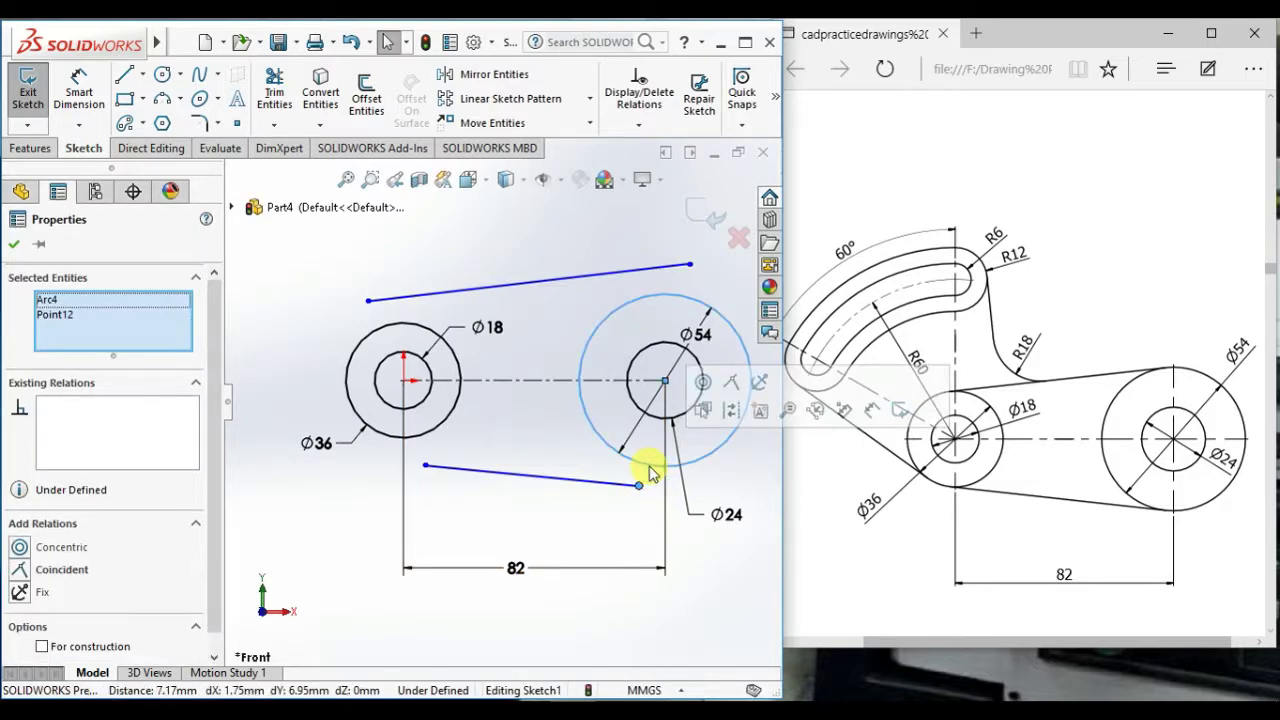
left_click(733, 385)
left_click(518, 485)
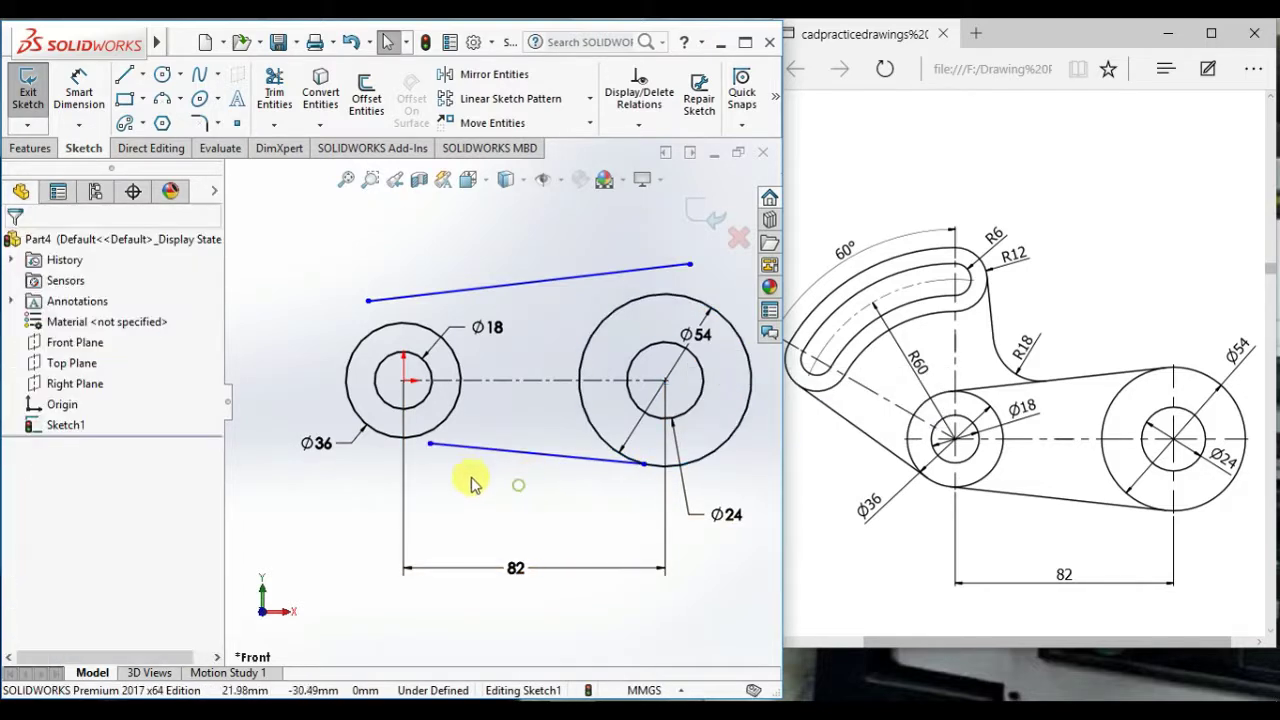
left_click(430, 444)
left_click(438, 426, "ctrl")
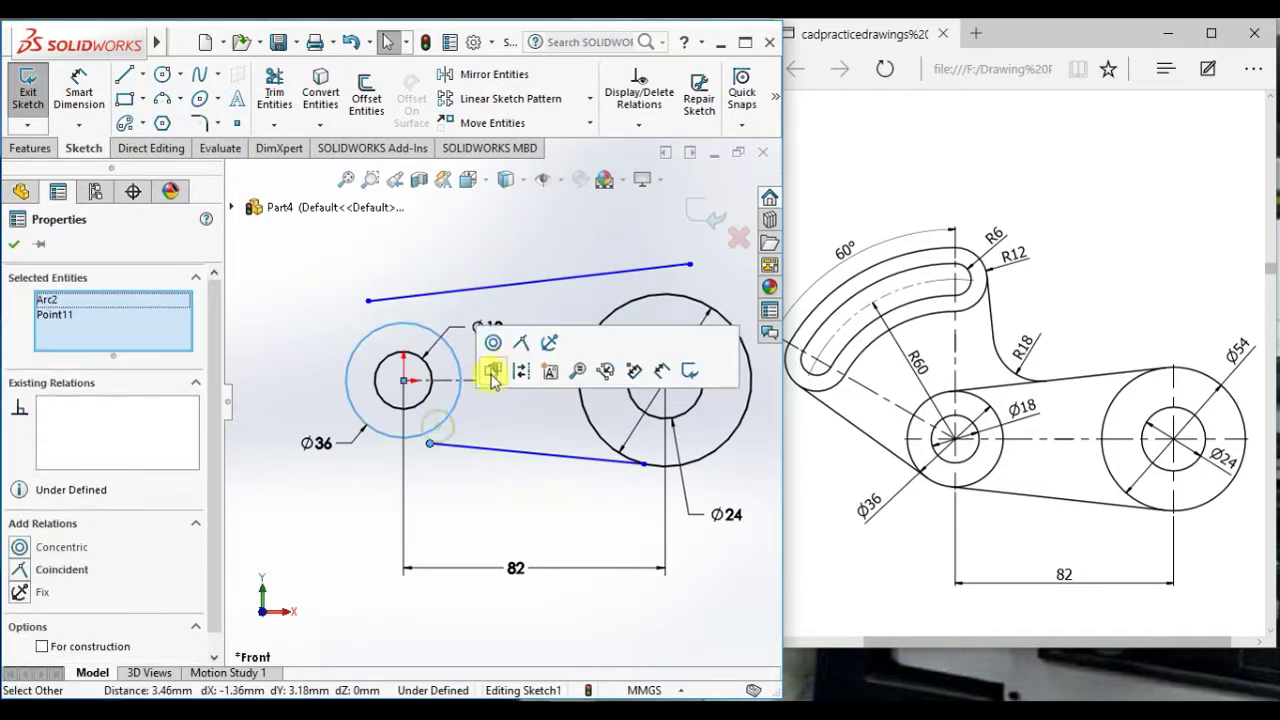
left_click(514, 348)
left_click(285, 311)
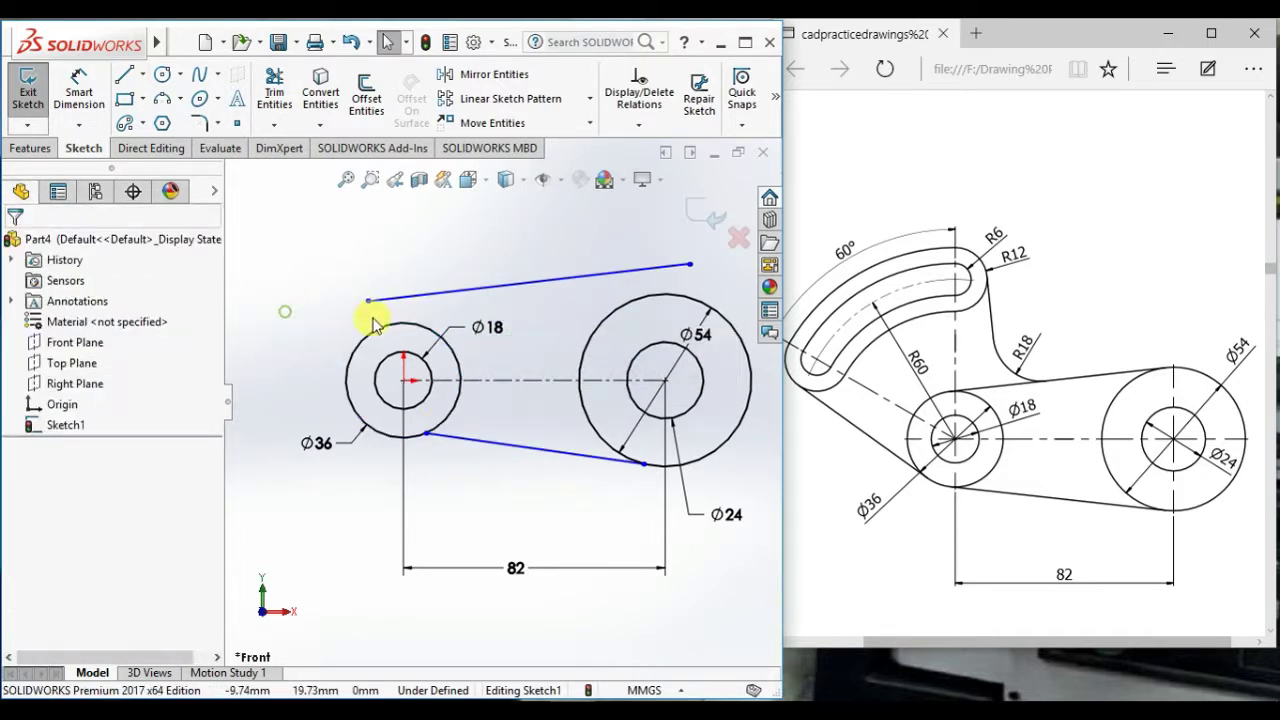
Step: Make the upper line's endpoints coincident with the 36 mm and 54 mm outer circles
left_click(366, 301)
left_click(428, 332, "ctrl")
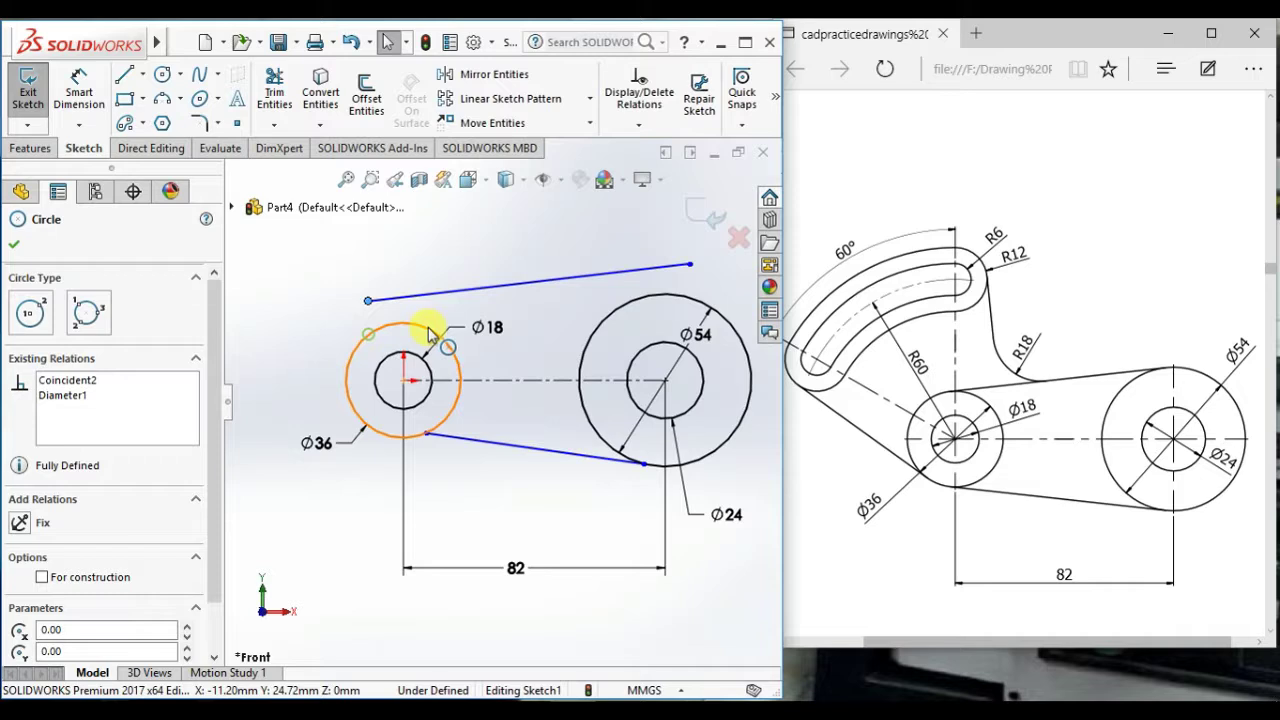
left_click(453, 251)
left_click(366, 250)
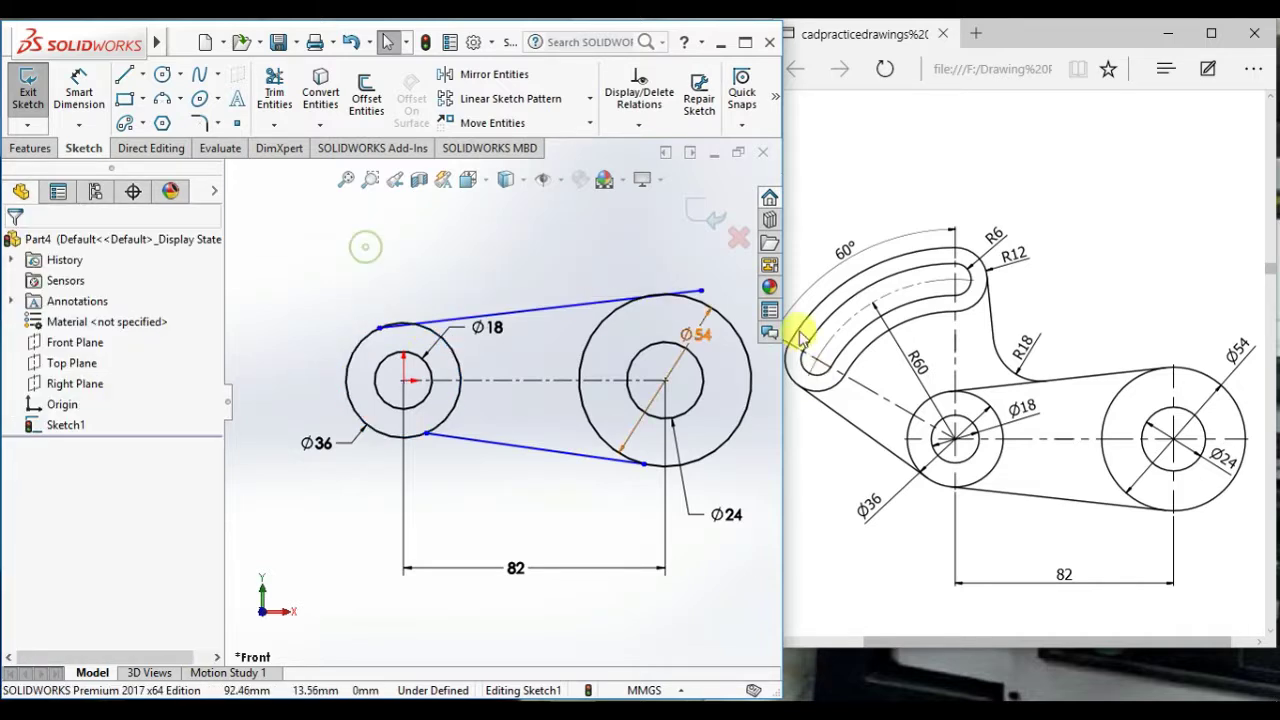
left_click(700, 297)
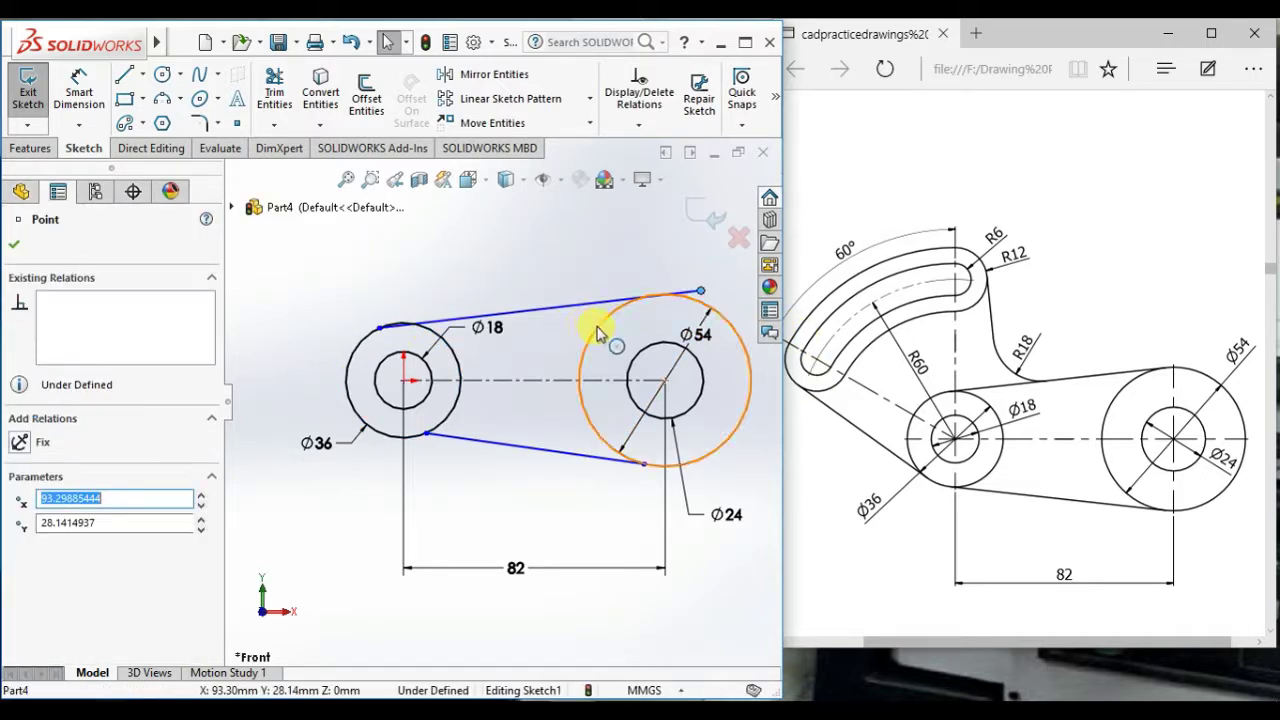
left_click(597, 334, "ctrl")
left_click(678, 245)
key("Escape")
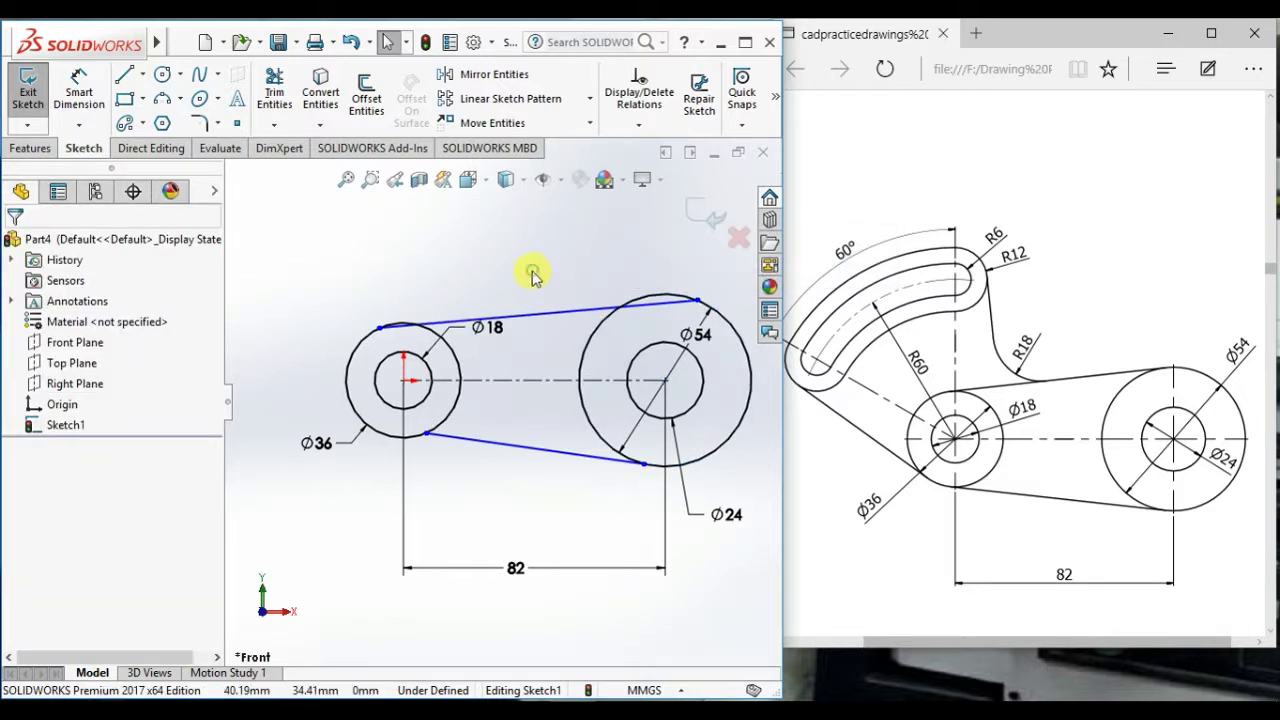
Step: Add tangent relations between the upper line and both the 36 mm and 54 mm outer circles
left_click_drag(395, 339, 366, 301)
left_click(417, 222)
left_click(300, 291)
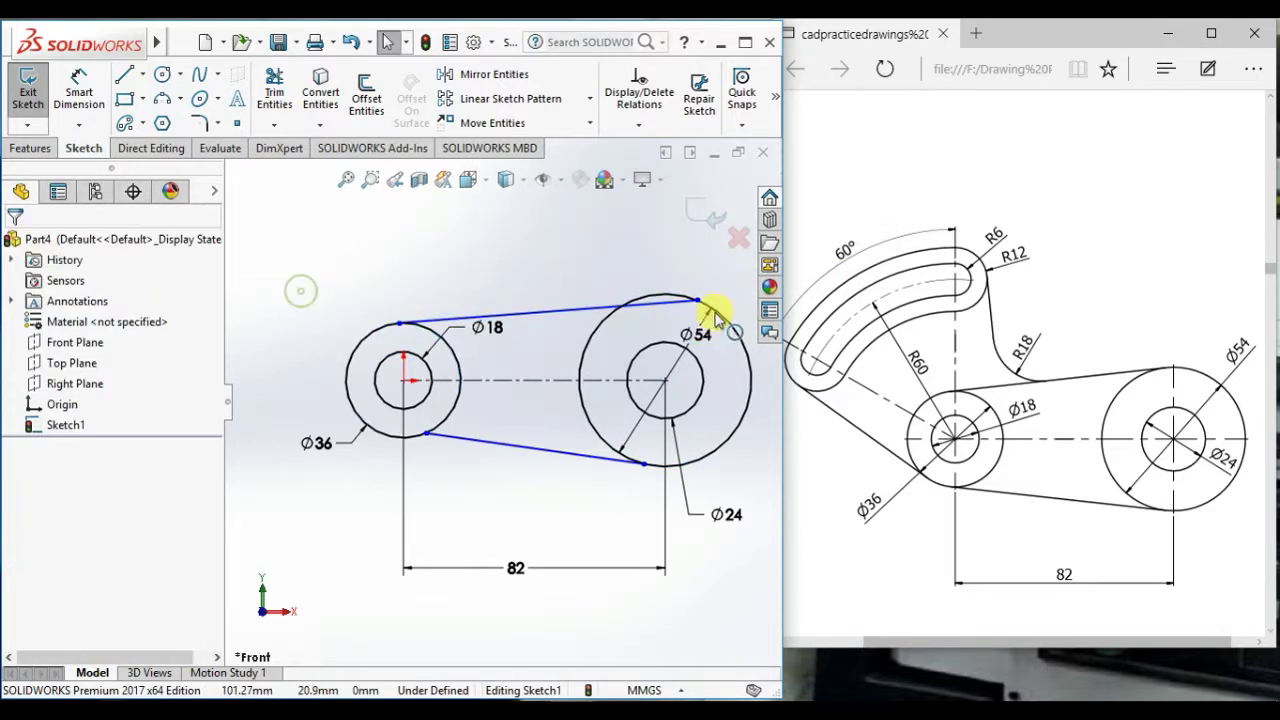
left_click_drag(662, 323, 652, 266)
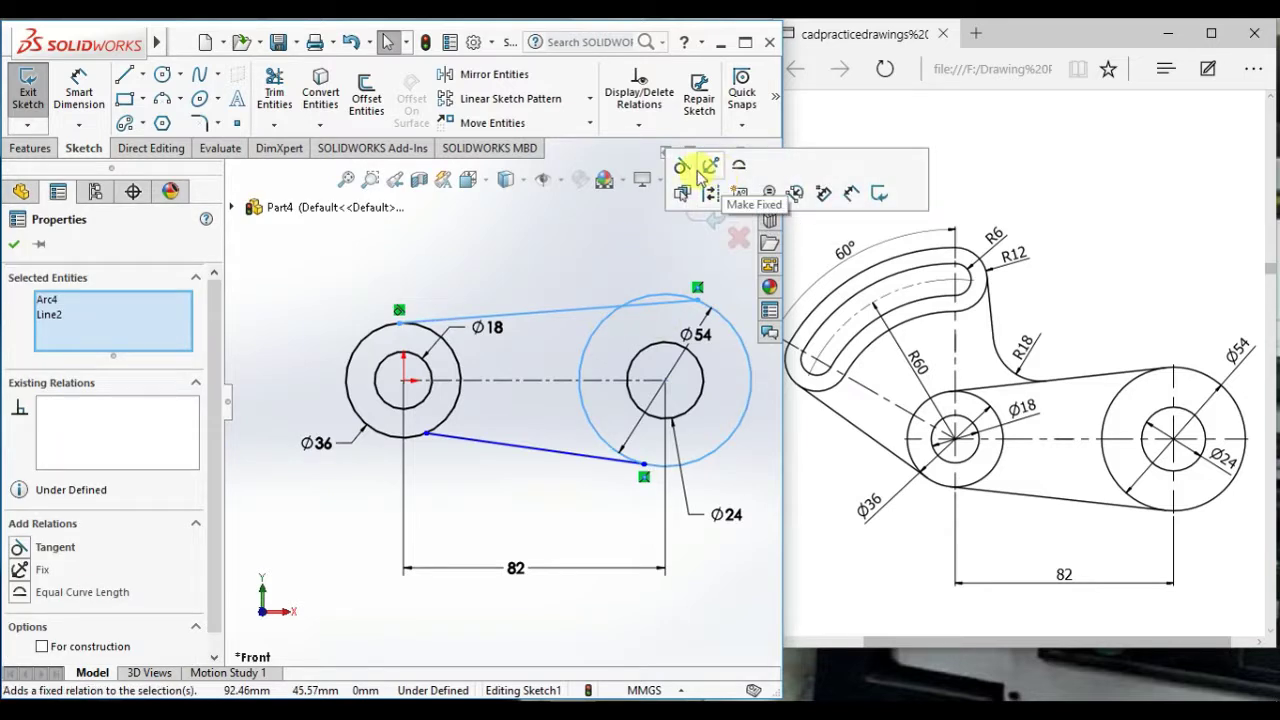
left_click(681, 170)
left_click(543, 337)
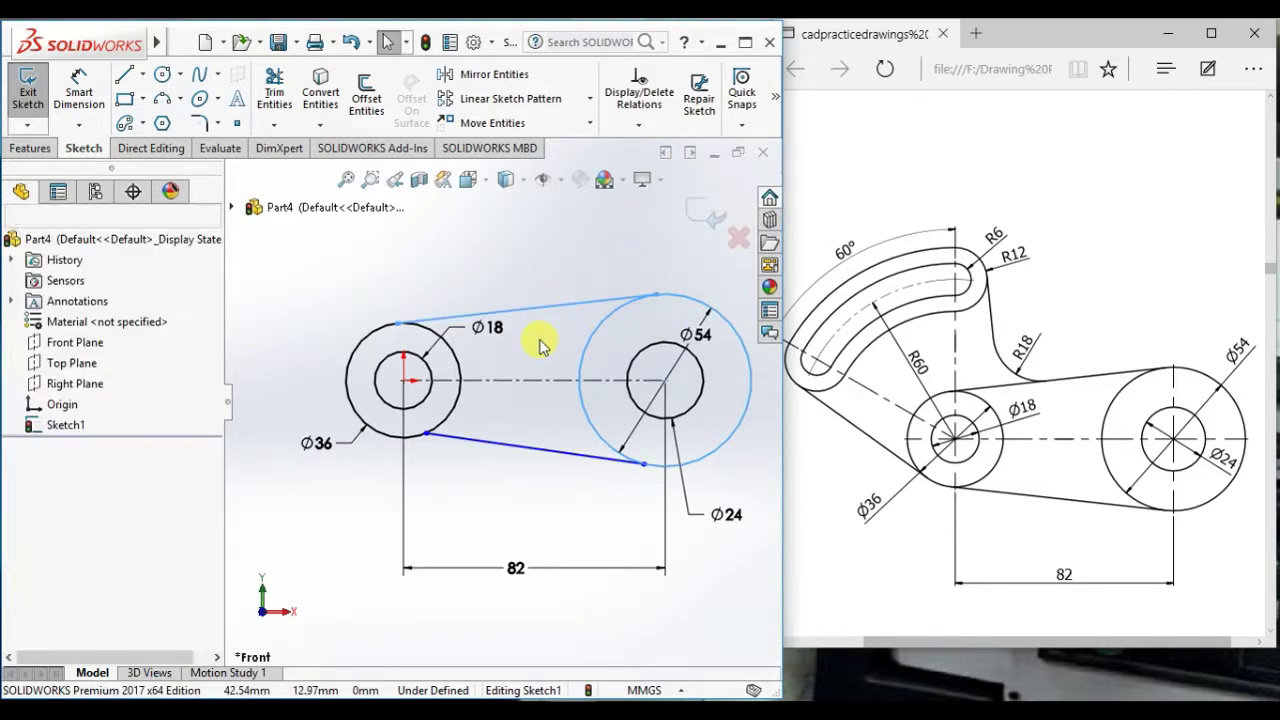
Step: Add tangent relations between the lower line and both the 36 mm and 54 mm outer circles
left_click(427, 428, "ctrl")
left_click(481, 335)
left_click(570, 510)
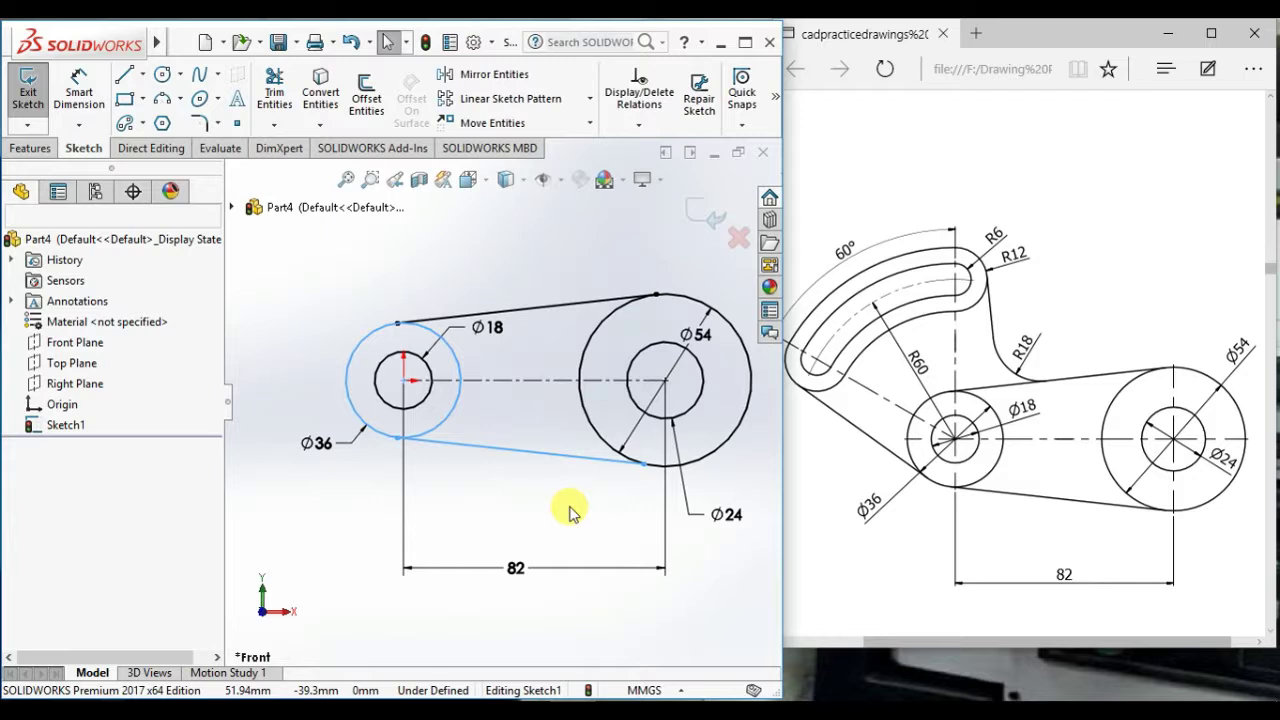
left_click(625, 461)
left_click(690, 462, "ctrl")
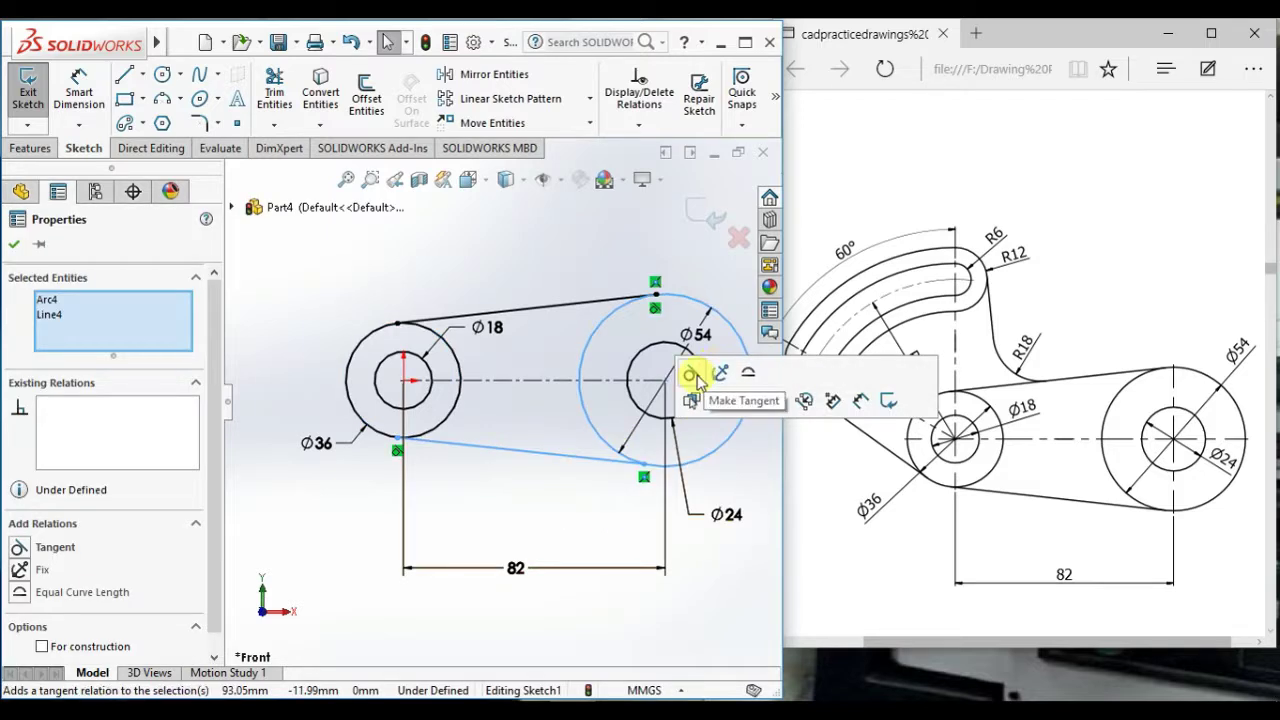
left_click(691, 381)
left_click(557, 343)
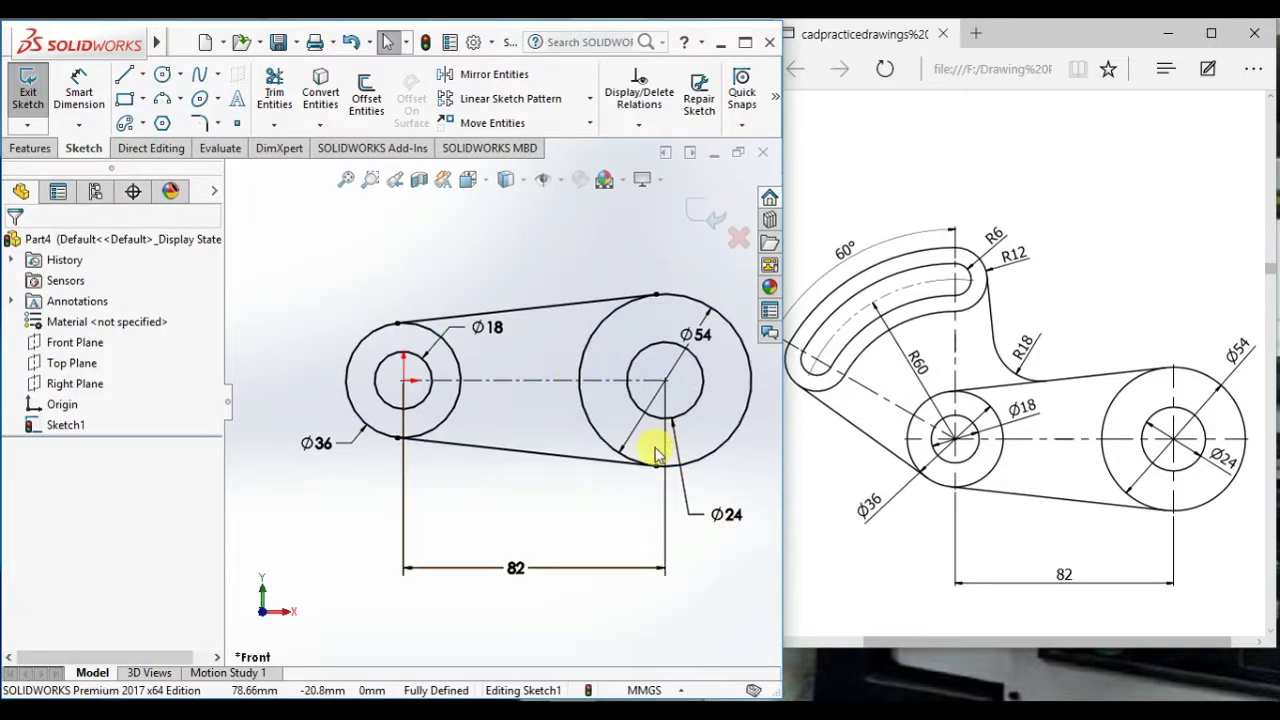
Step: Sketch a vertical centerline about 73 mm long down to the origin, plus an angled centerline from the origin up to the left
scroll(654, 447, "up", 1)
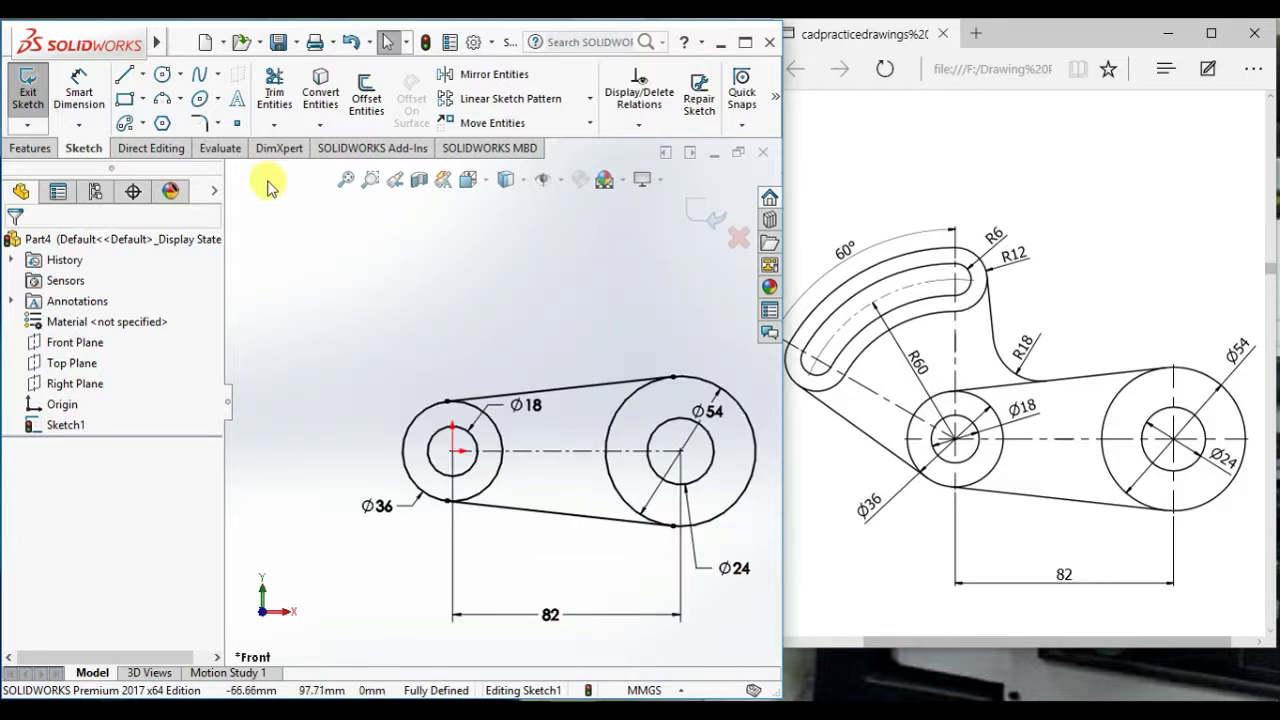
left_click(142, 74)
left_click(160, 121)
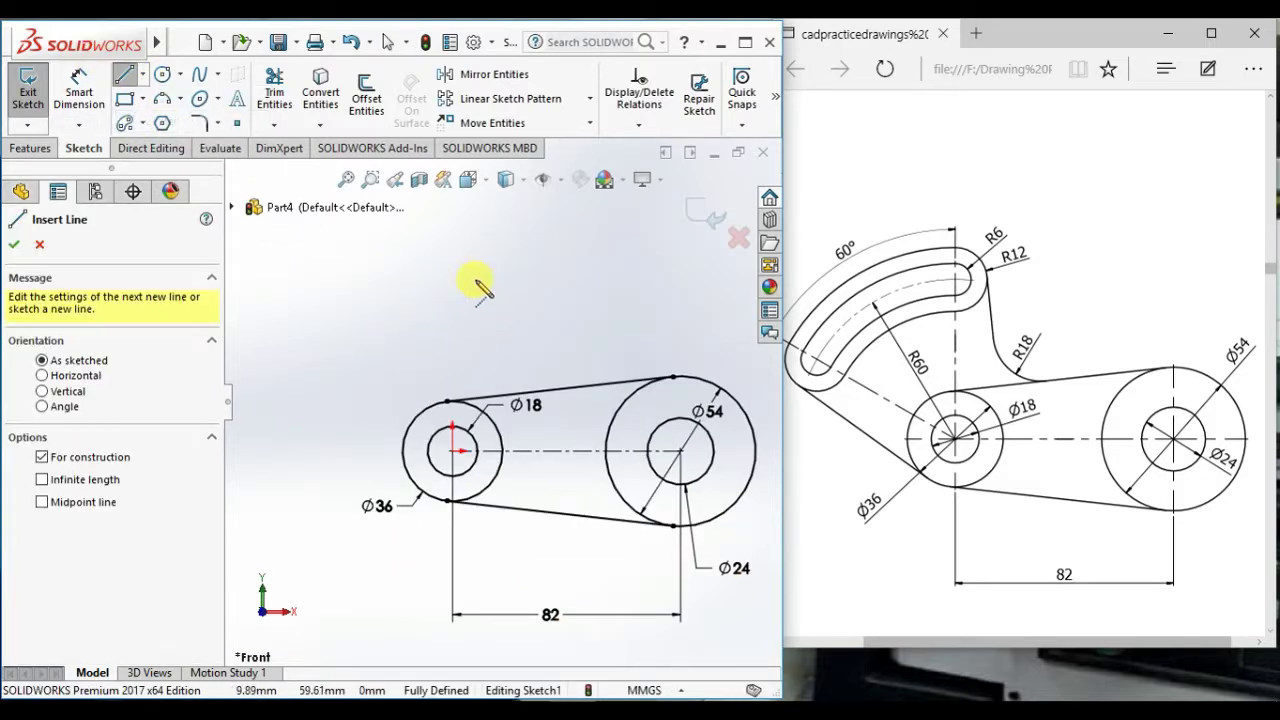
left_click(455, 255)
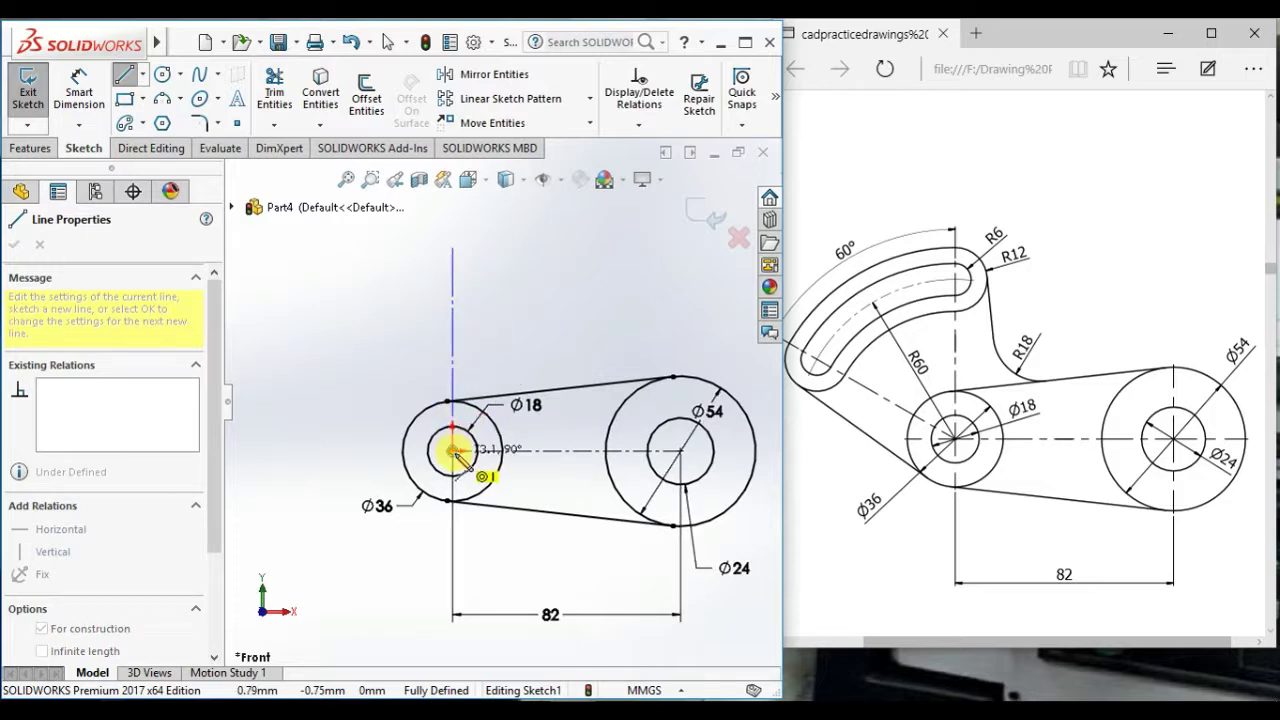
left_click(454, 450)
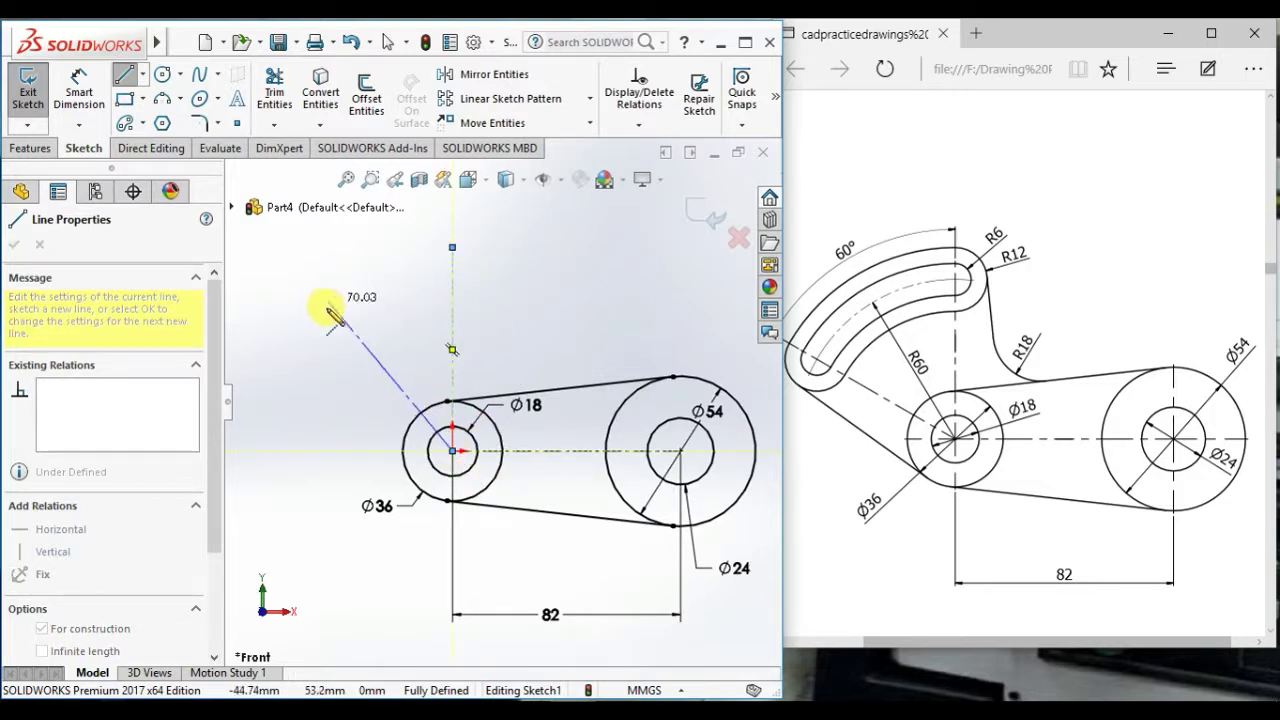
left_click(294, 310)
right_click(312, 276)
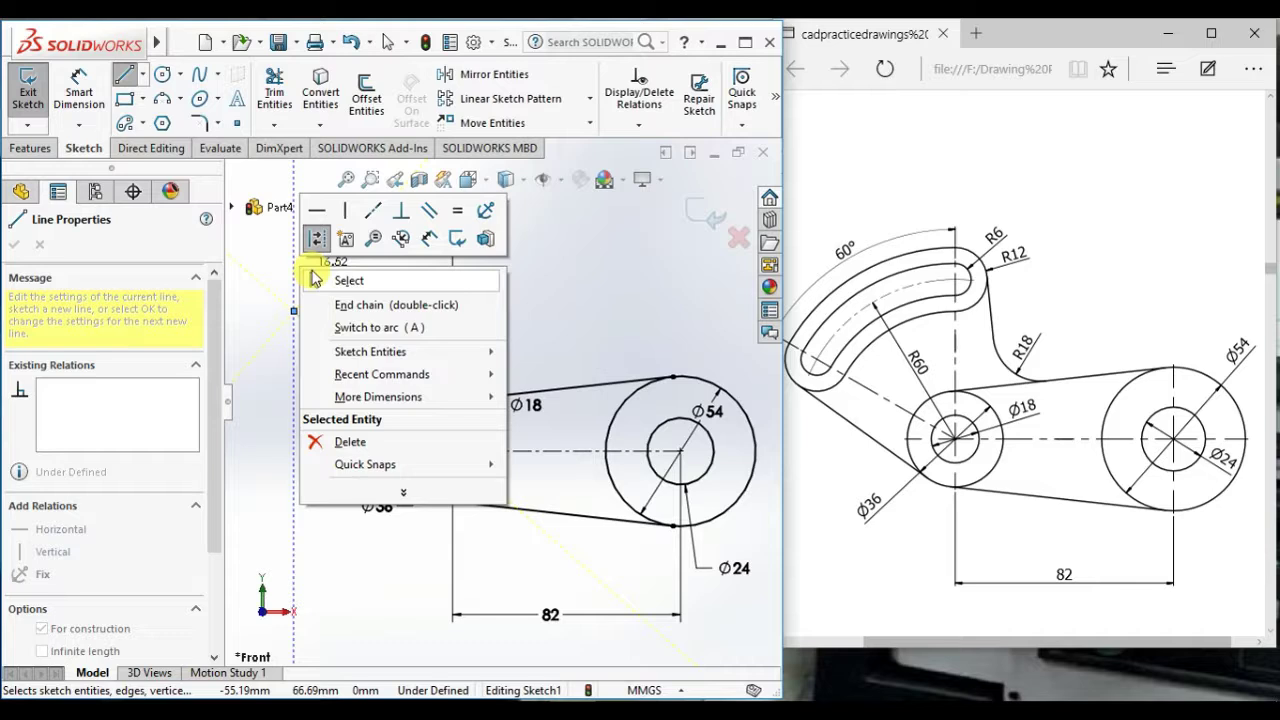
left_click(324, 282)
Step: Dimension the angle between the vertical and angled centerlines as 60 degrees
right_click_drag(413, 334, 338, 204)
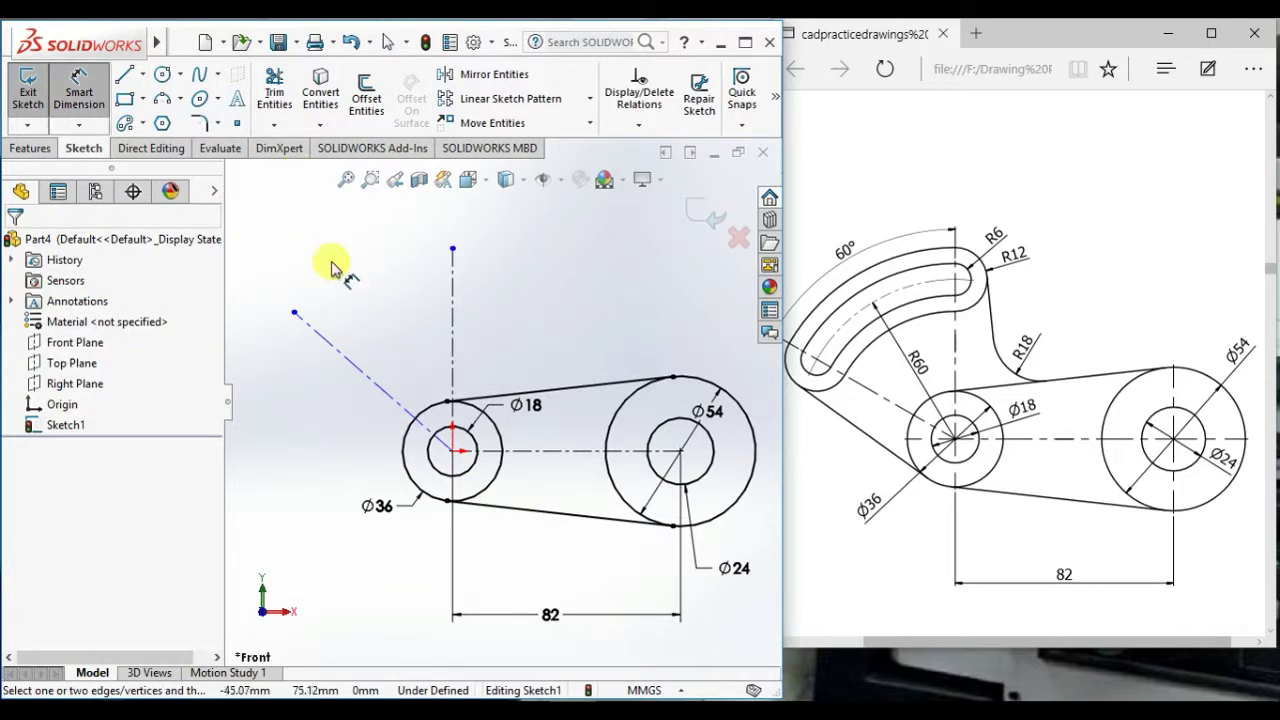
left_click(325, 342)
left_click(452, 283)
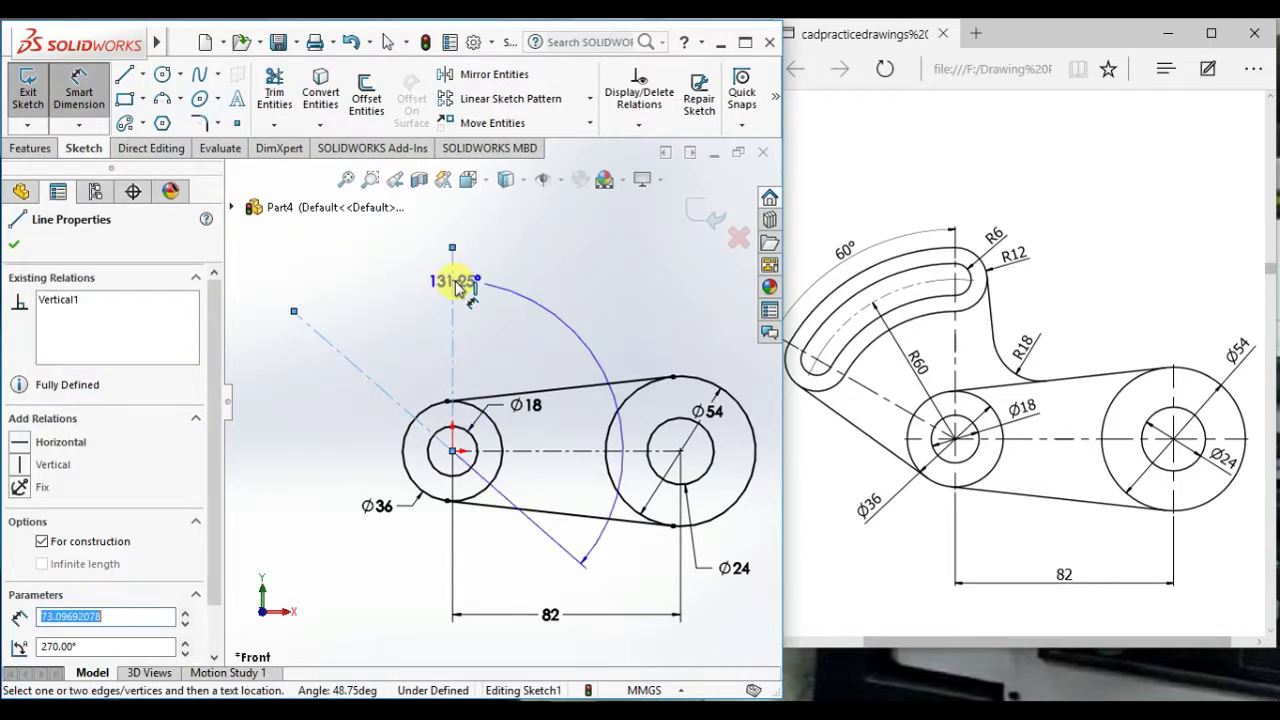
left_click(333, 268)
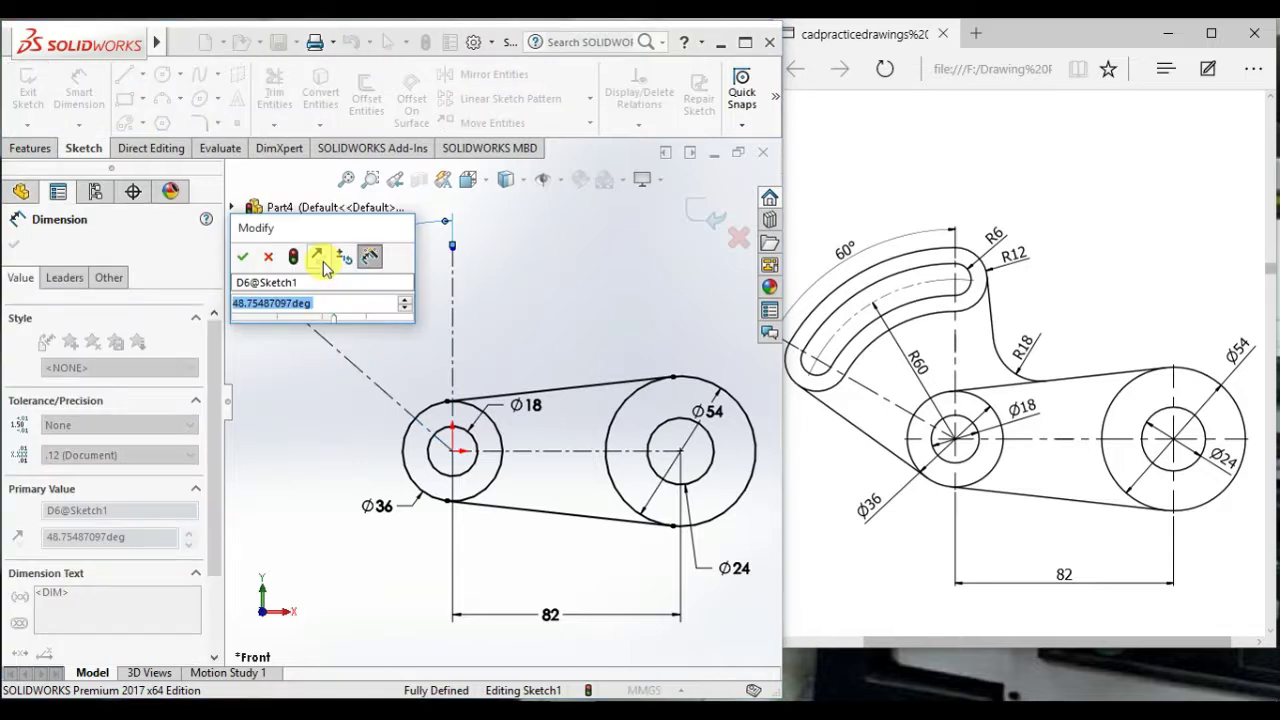
type("60")
key("Return")
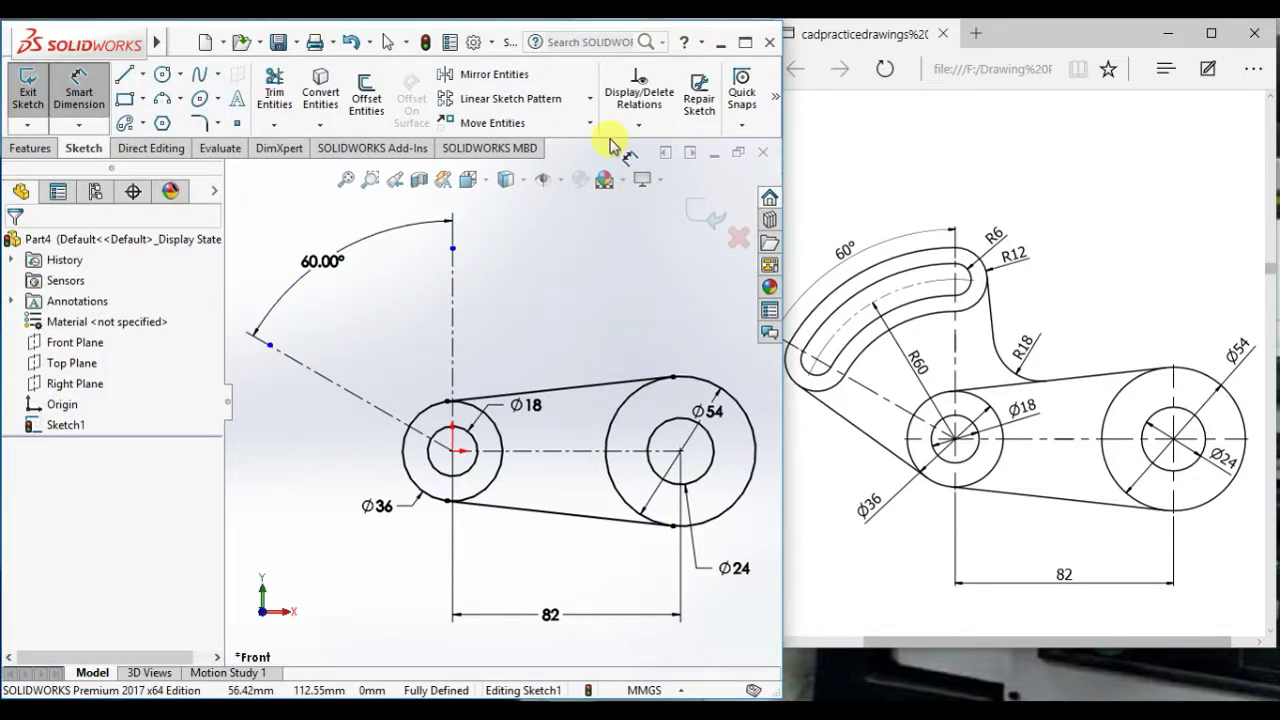
Step: Sketch a centerpoint arc slot about the origin, with about 60 mm radius and 22 mm width, from the vertical to the angled centerline
left_click(125, 123)
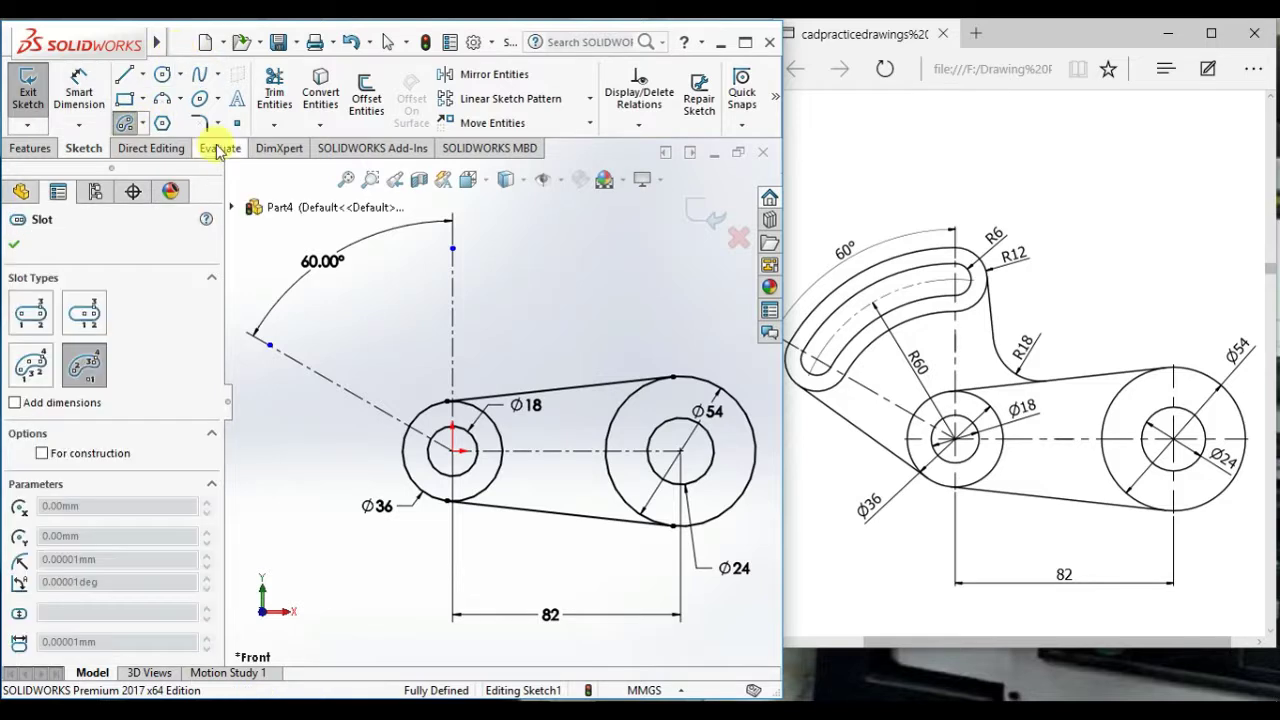
left_click(453, 450)
left_click(453, 286)
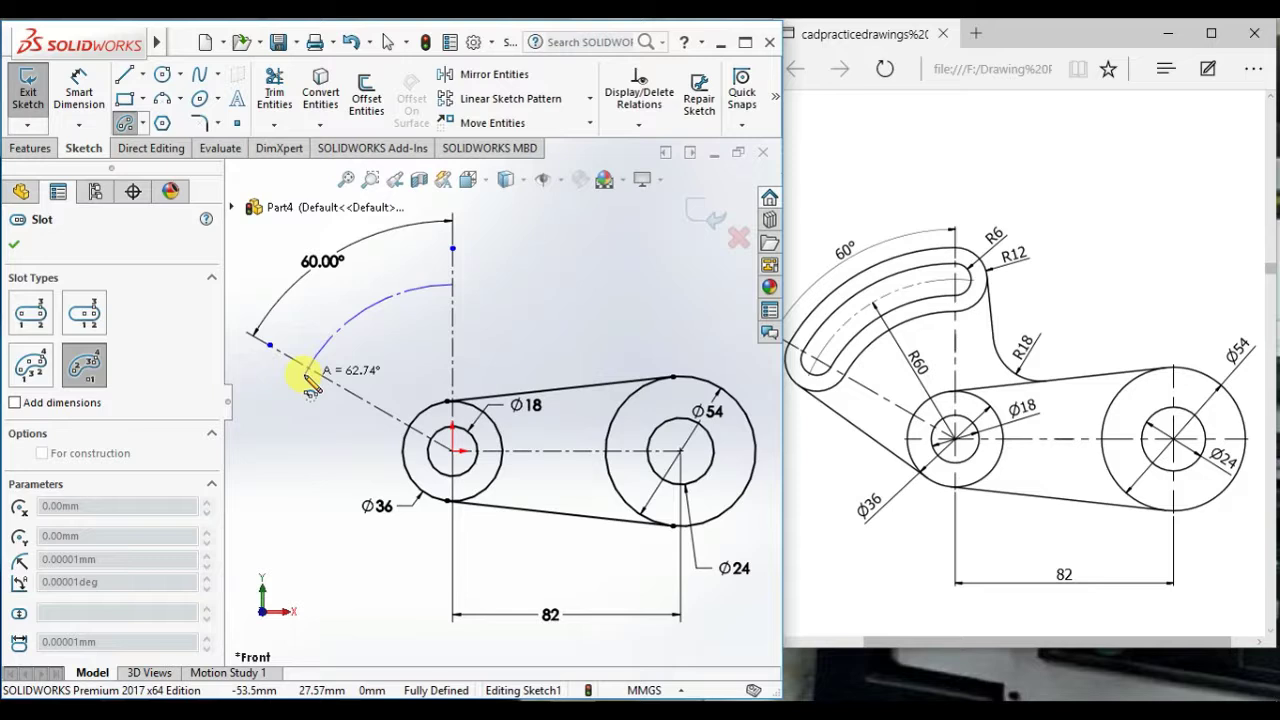
left_click(316, 380)
left_click(325, 405)
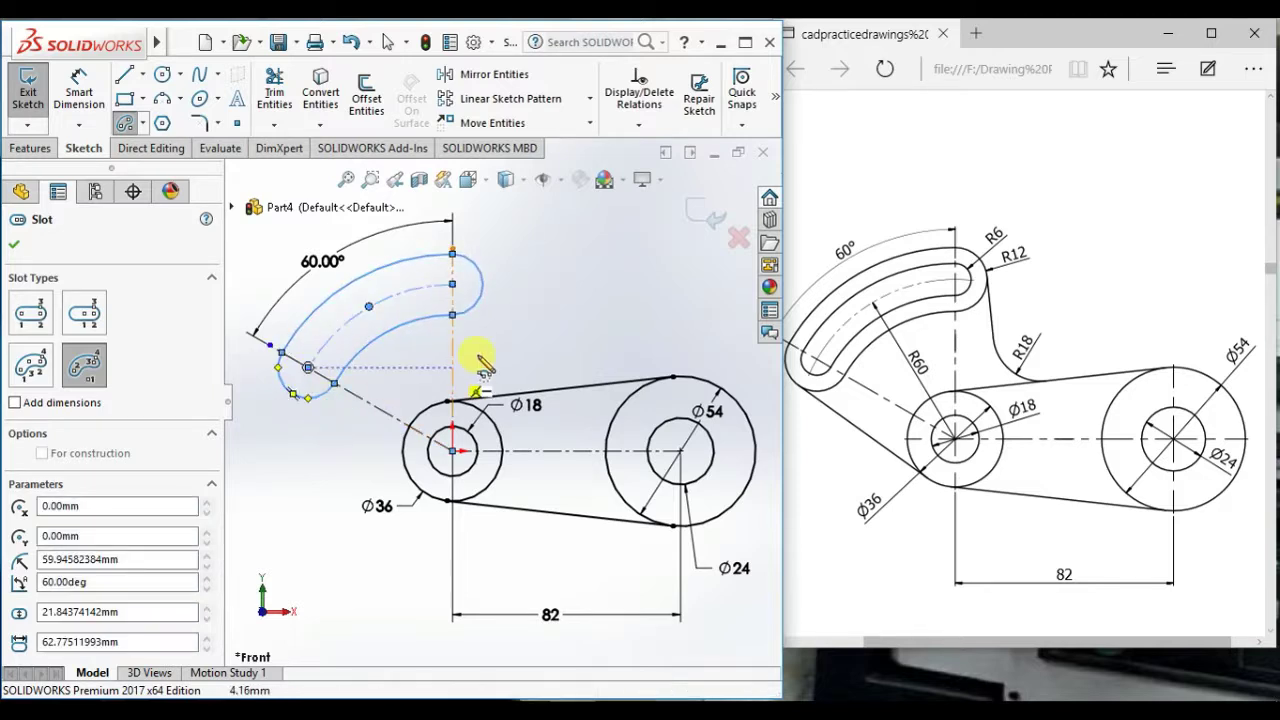
Step: Dimension the arc slot's end radius as 6 mm
right_click_drag(586, 229, 550, 176)
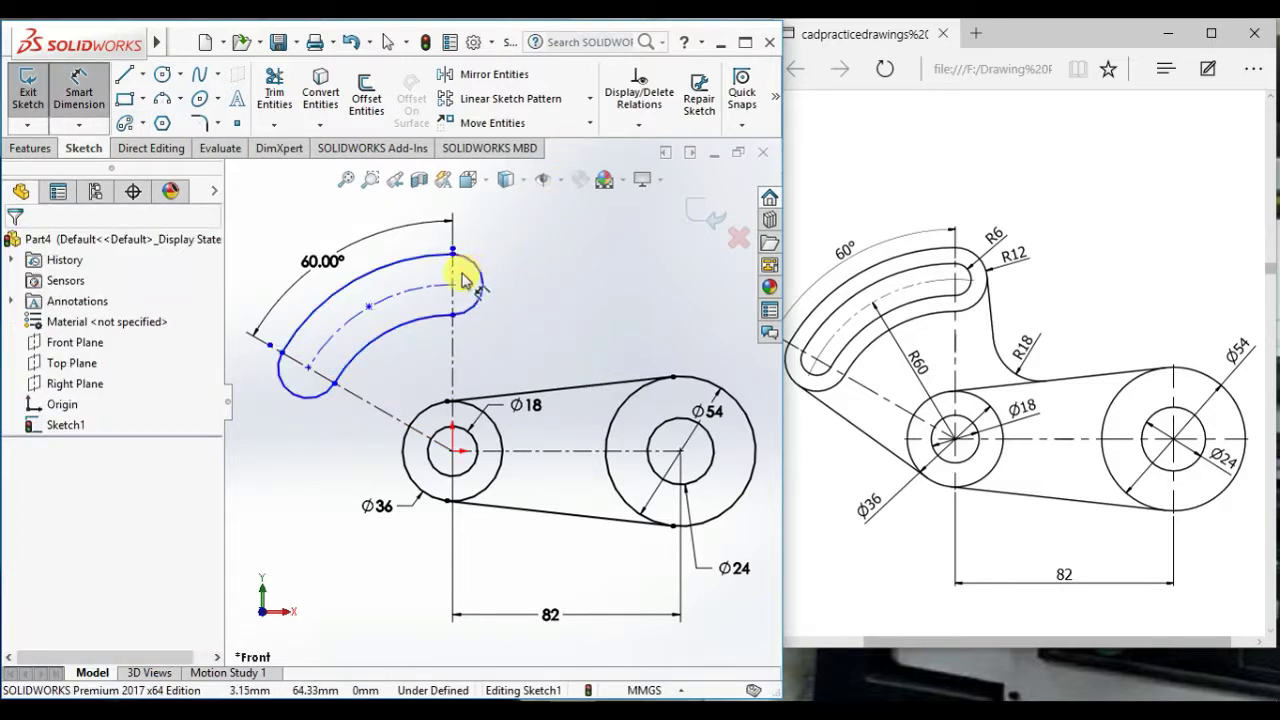
left_click(475, 272)
left_click(518, 232)
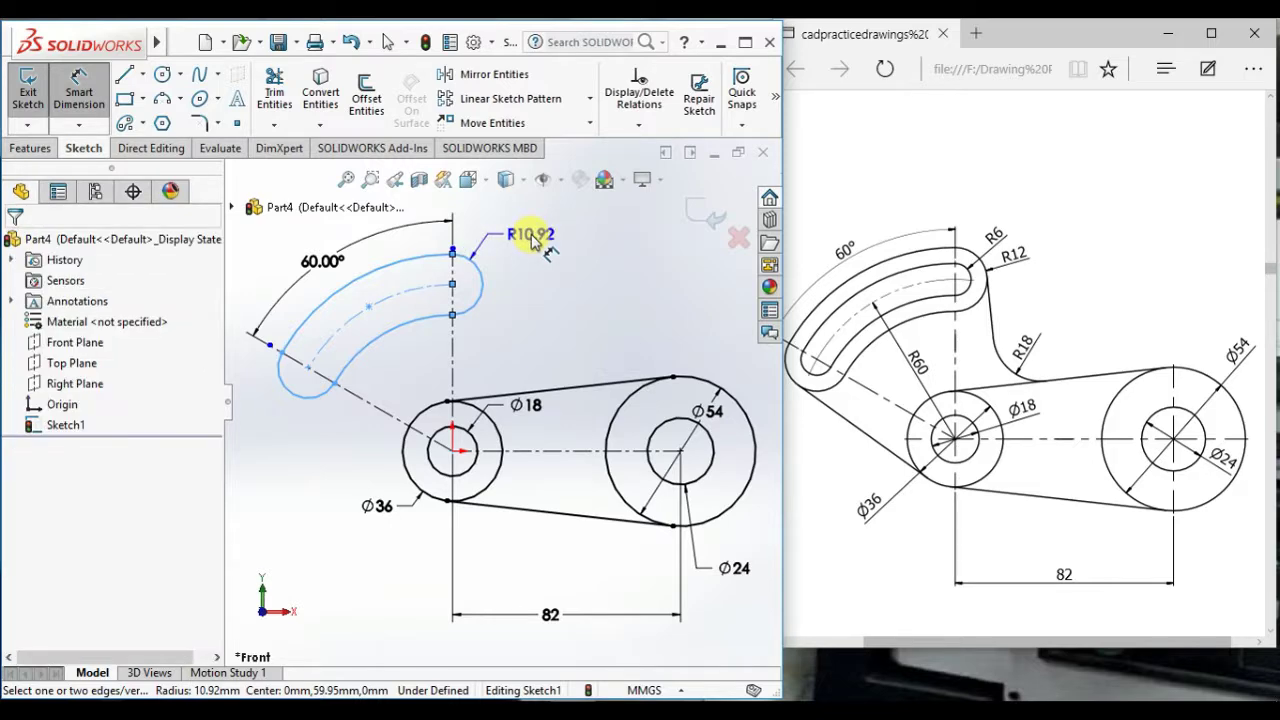
type("6")
key("Return")
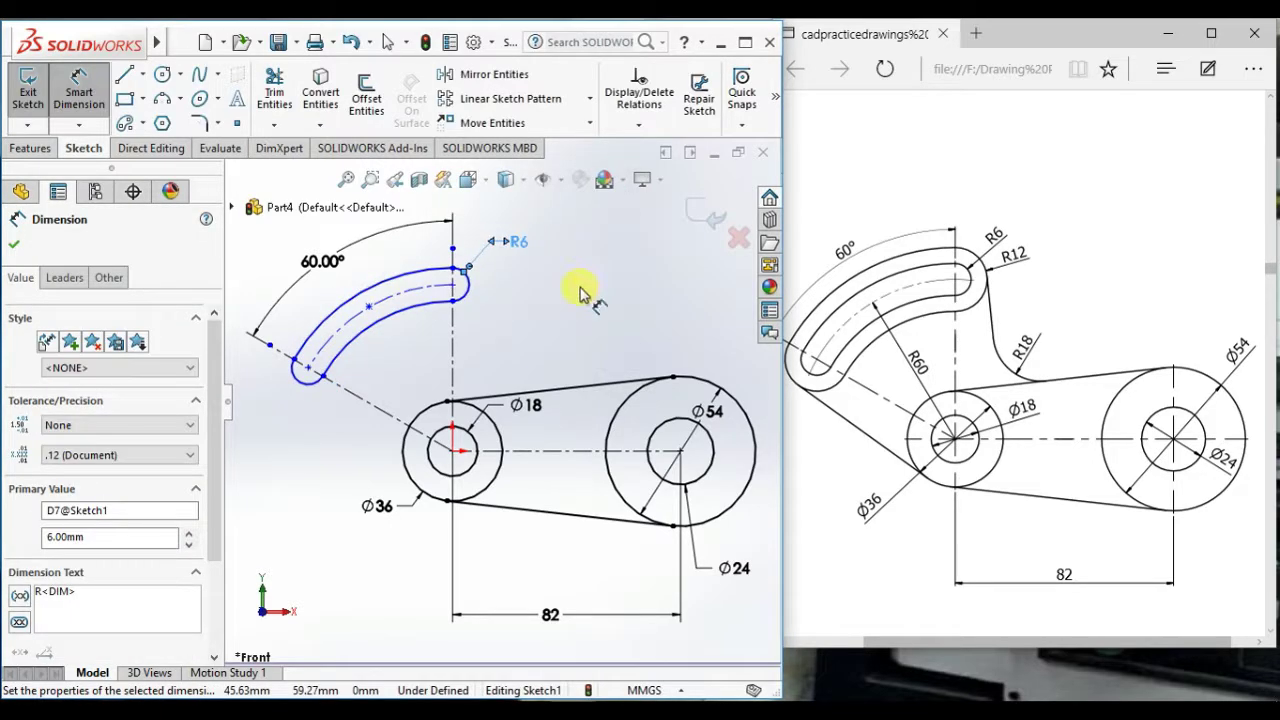
Step: Dimension the radius of the slot's center arc as 60 mm
left_click(414, 291)
left_click(418, 365)
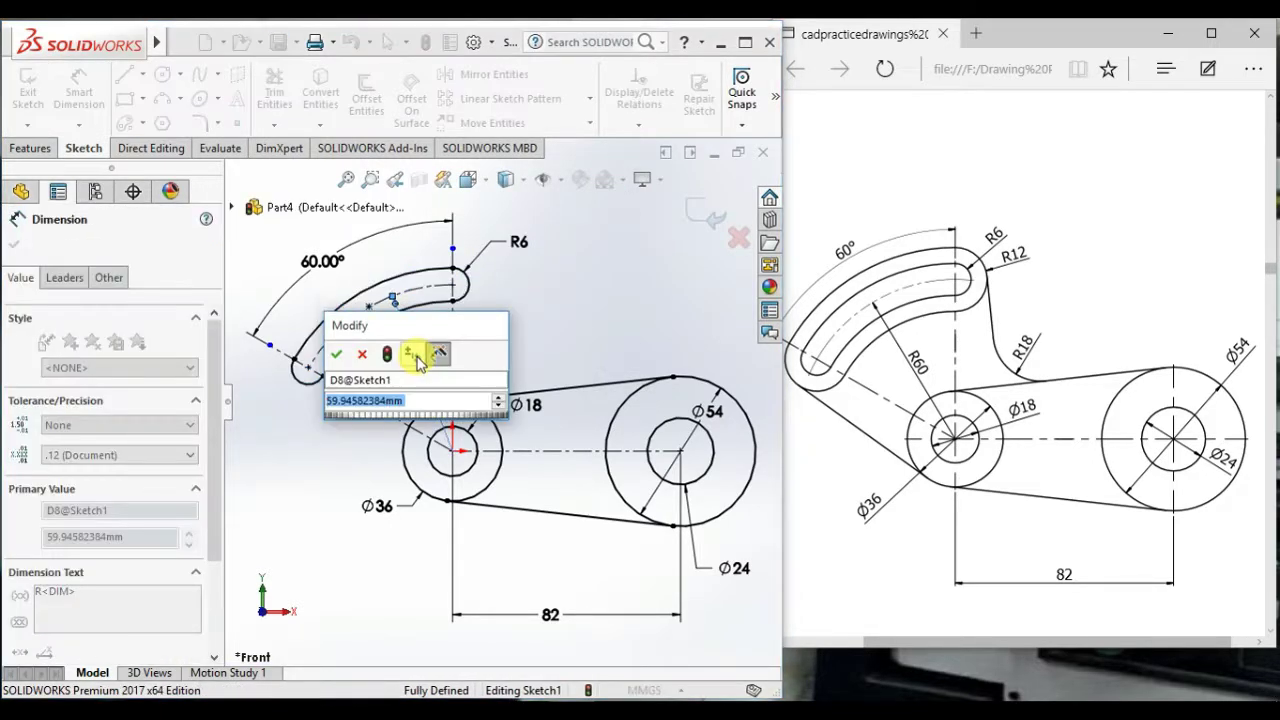
type("60")
key("Return")
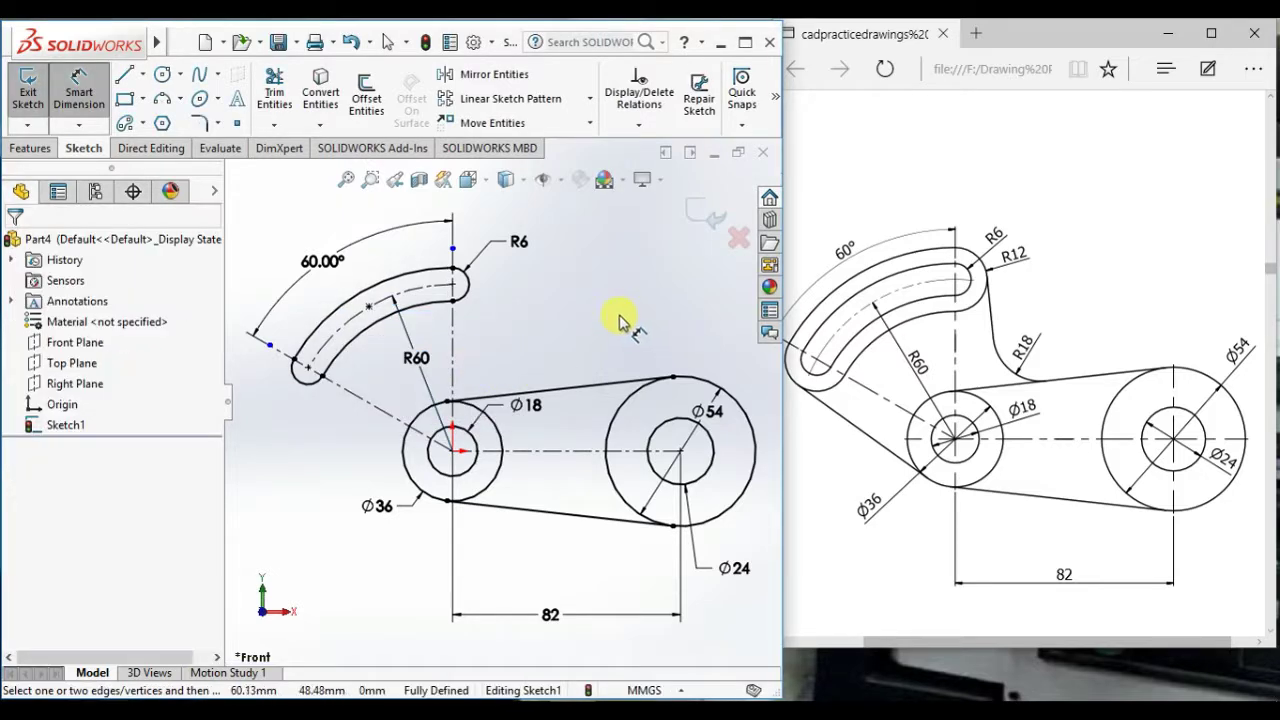
right_click(576, 281)
left_click(622, 333)
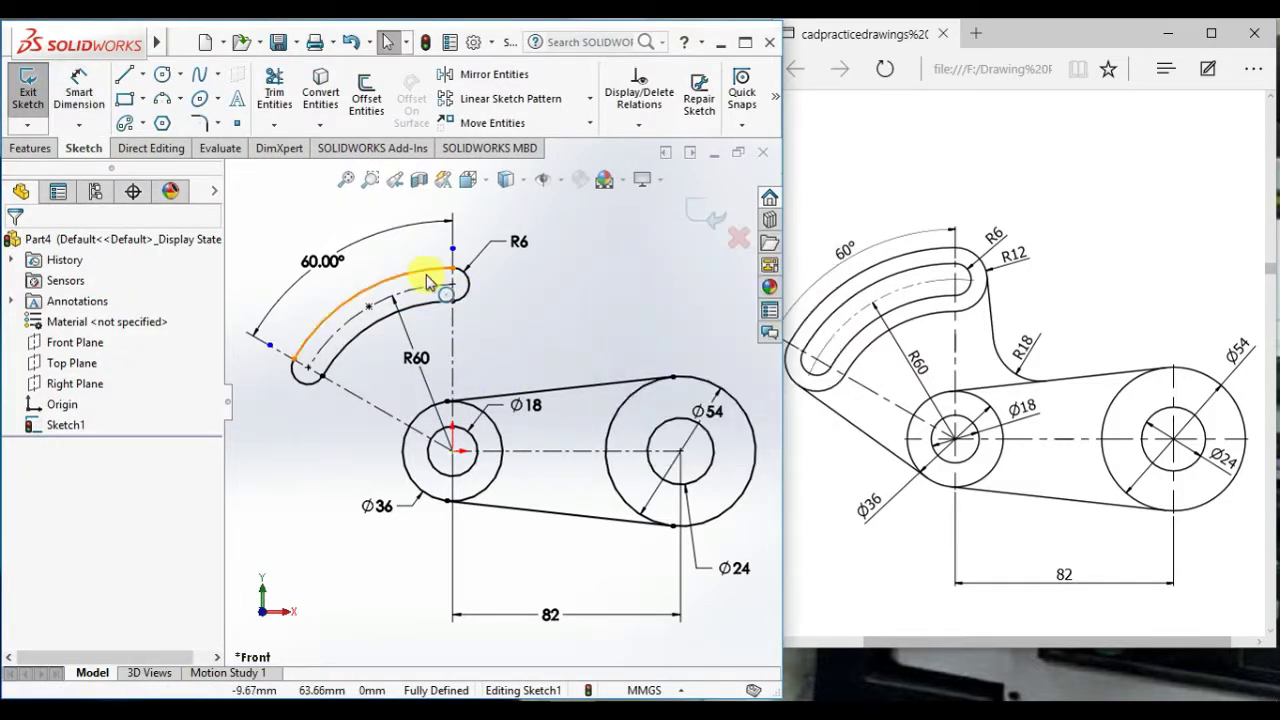
Step: Offset the whole arc slot outward by 10 mm and delete the resulting offset dimension
left_click(428, 268)
left_click(366, 97)
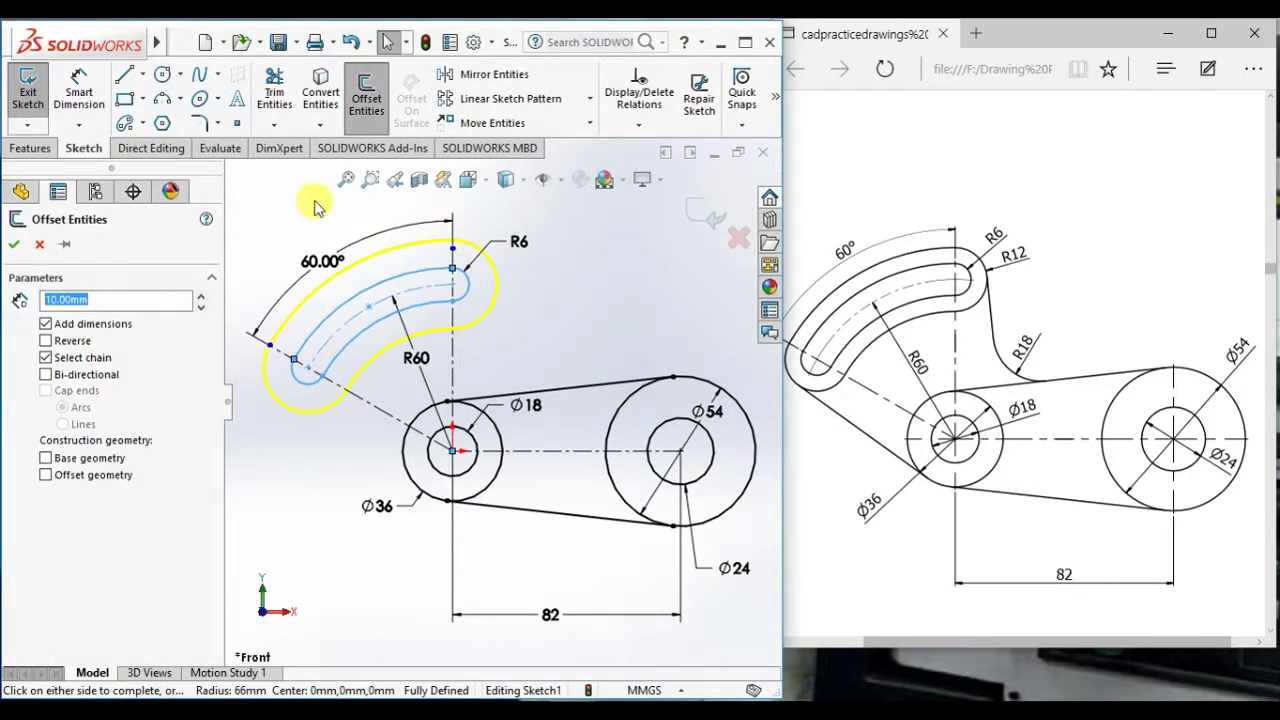
left_click(15, 243)
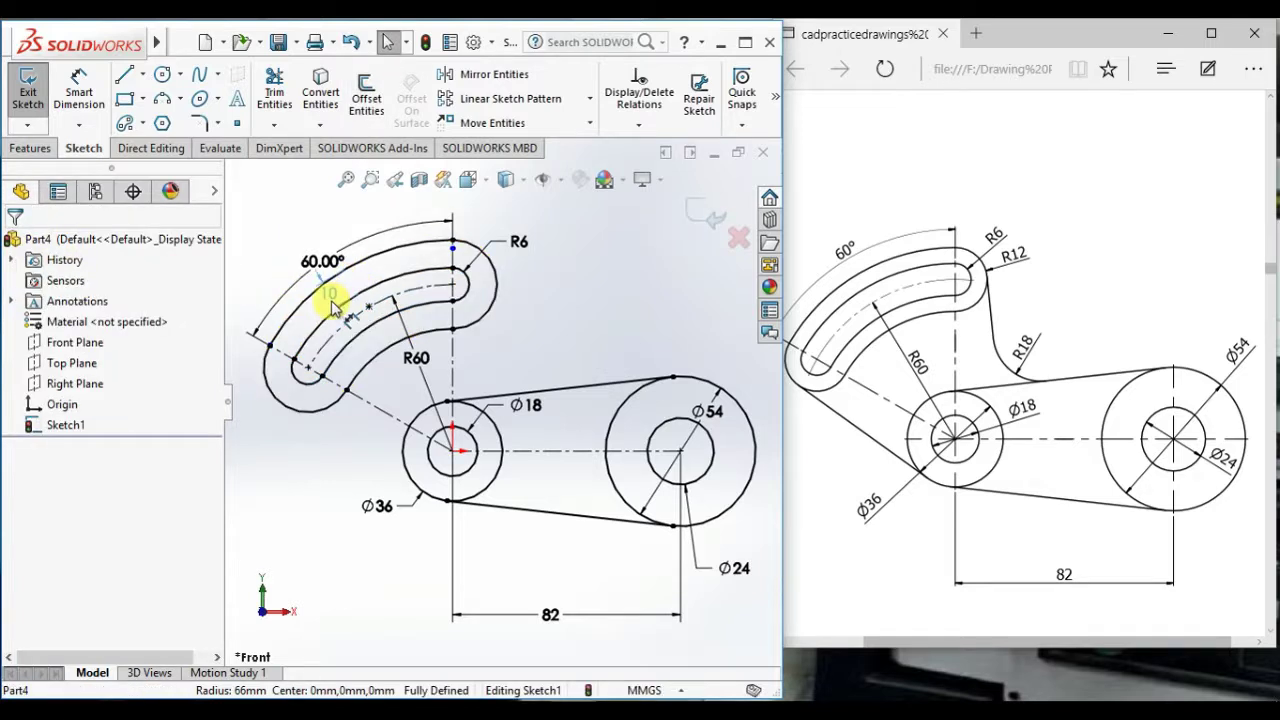
left_click(331, 298)
key("Delete")
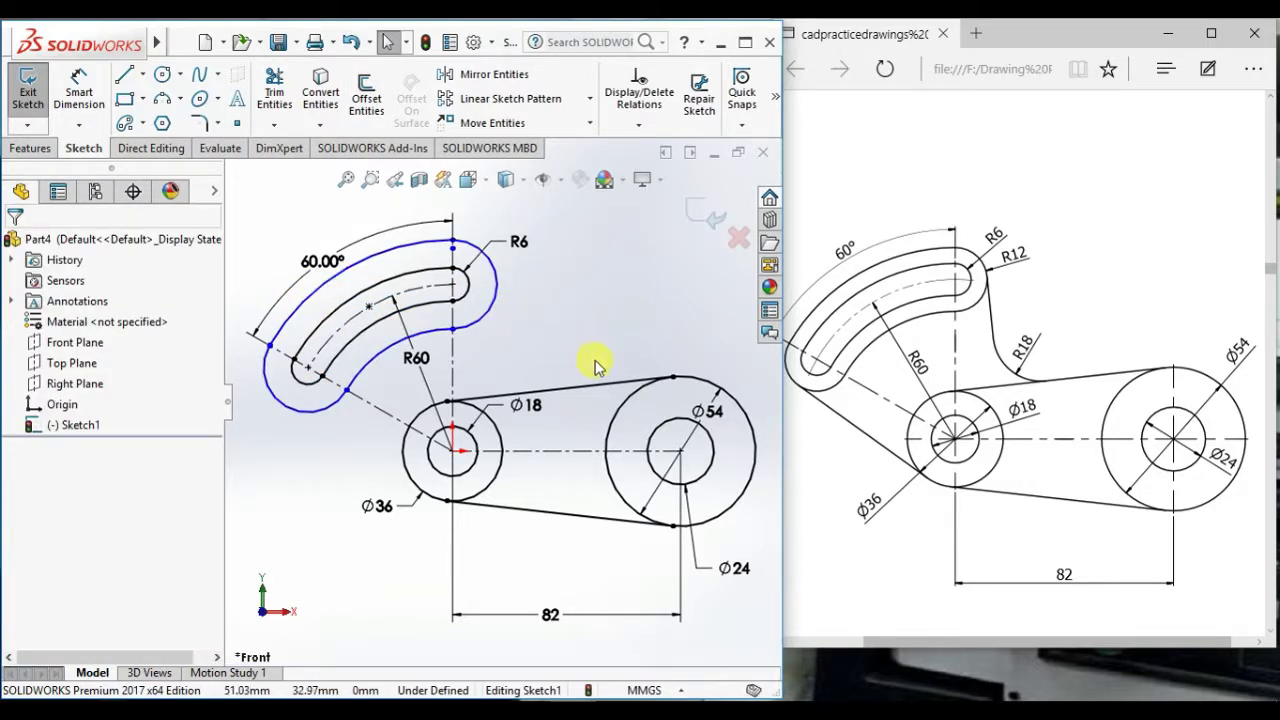
Step: Dimension the outer slot outline's end arc at the vertical centerline as 12 mm radius
right_click_drag(614, 305, 608, 250)
left_click(503, 283)
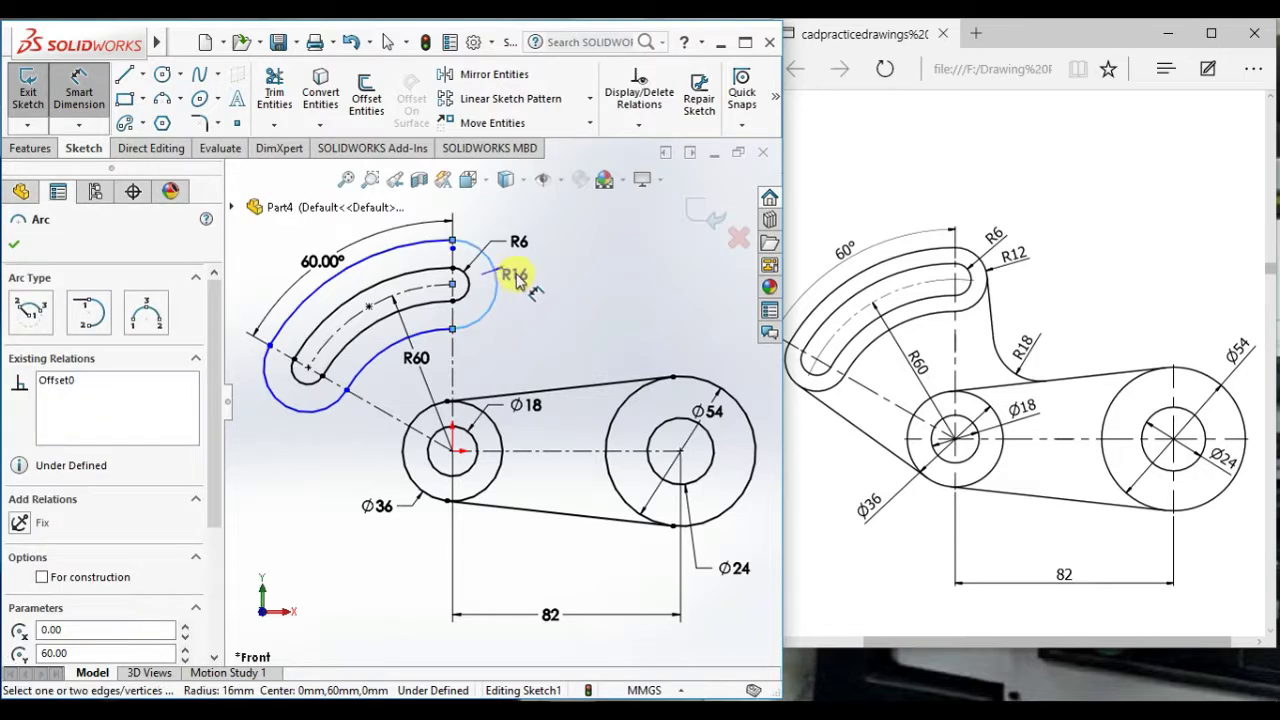
left_click(553, 266)
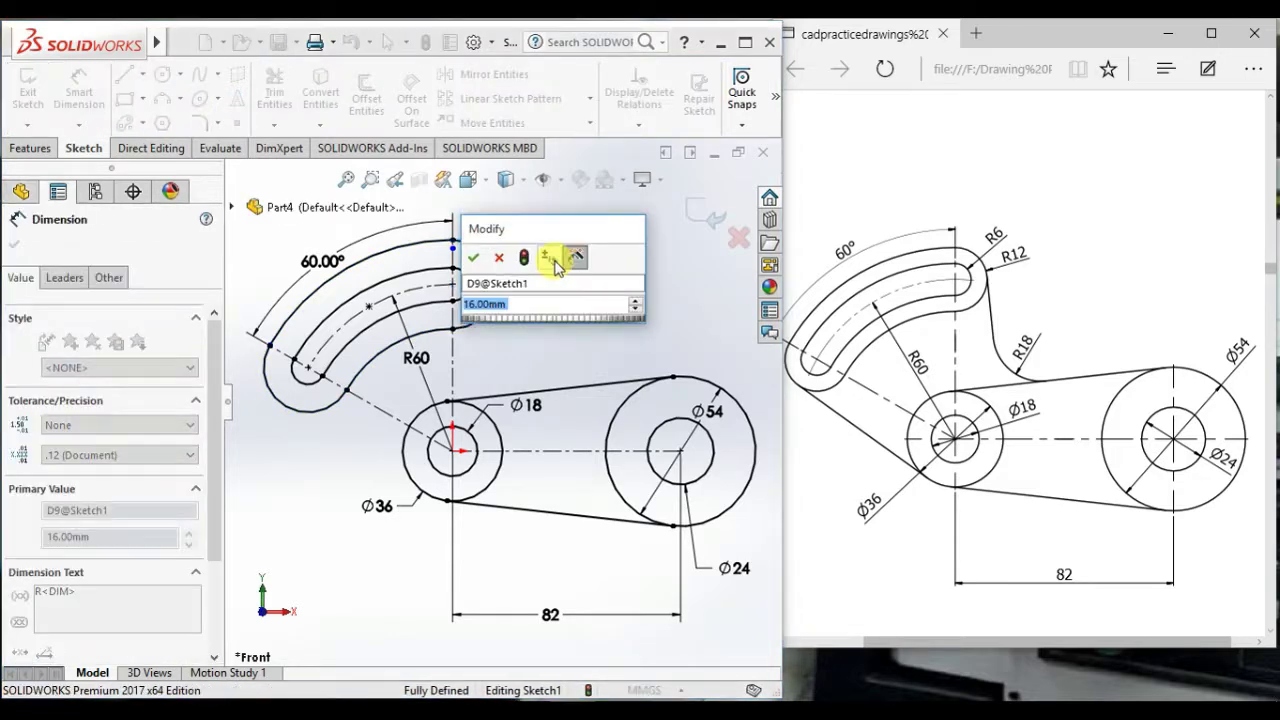
key("Return")
left_click(613, 326)
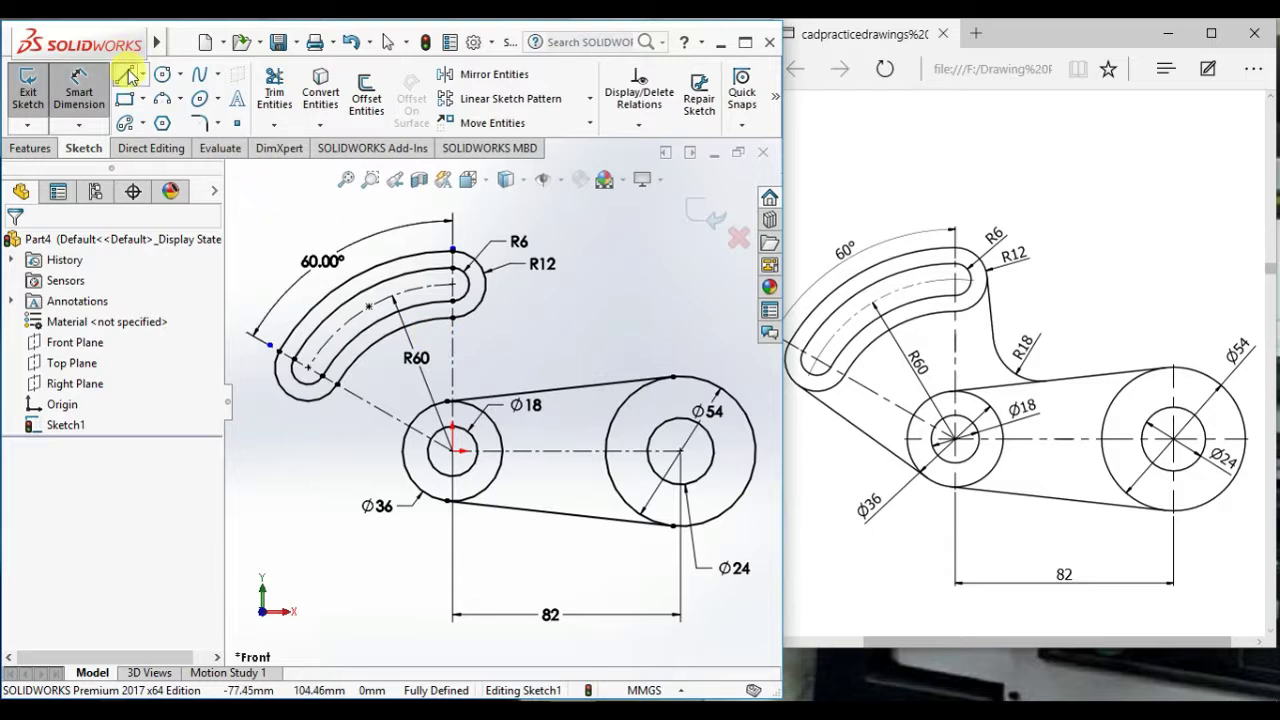
Step: Sketch an angled line from just below the slotted arm's lower end to the 36 mm circle's lower left side
left_click(127, 74)
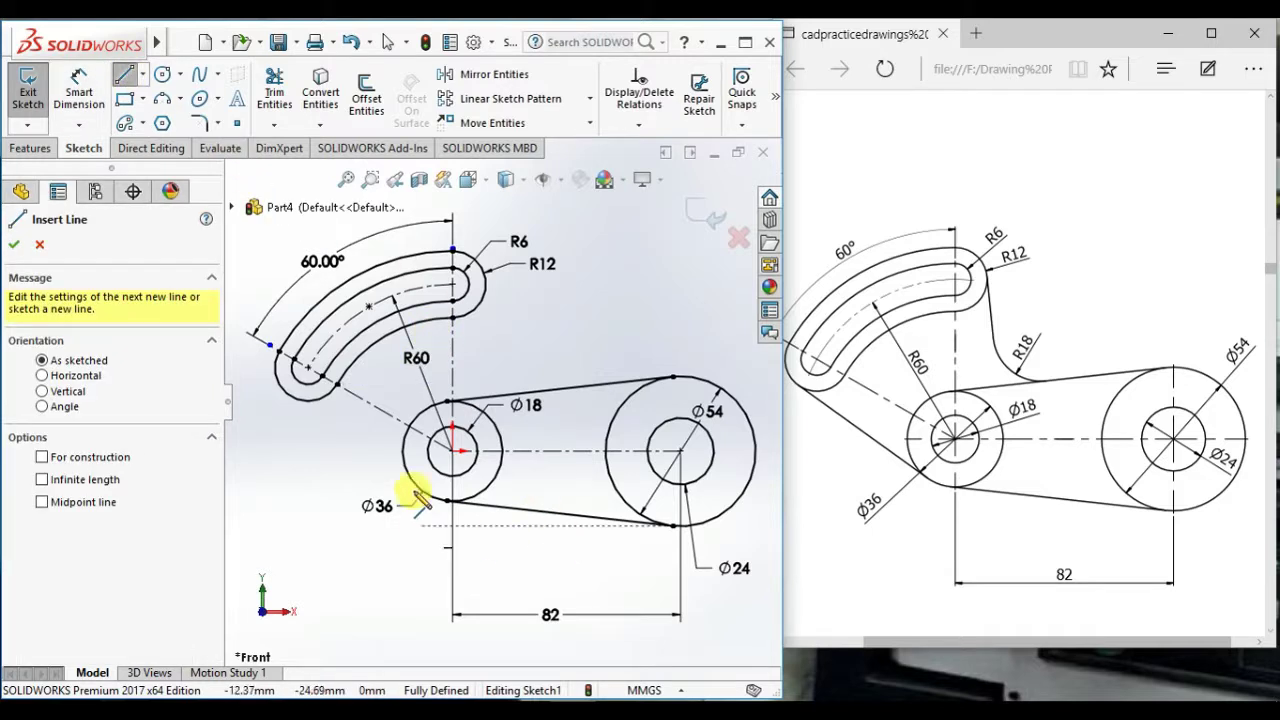
left_click(280, 420)
left_click(413, 482)
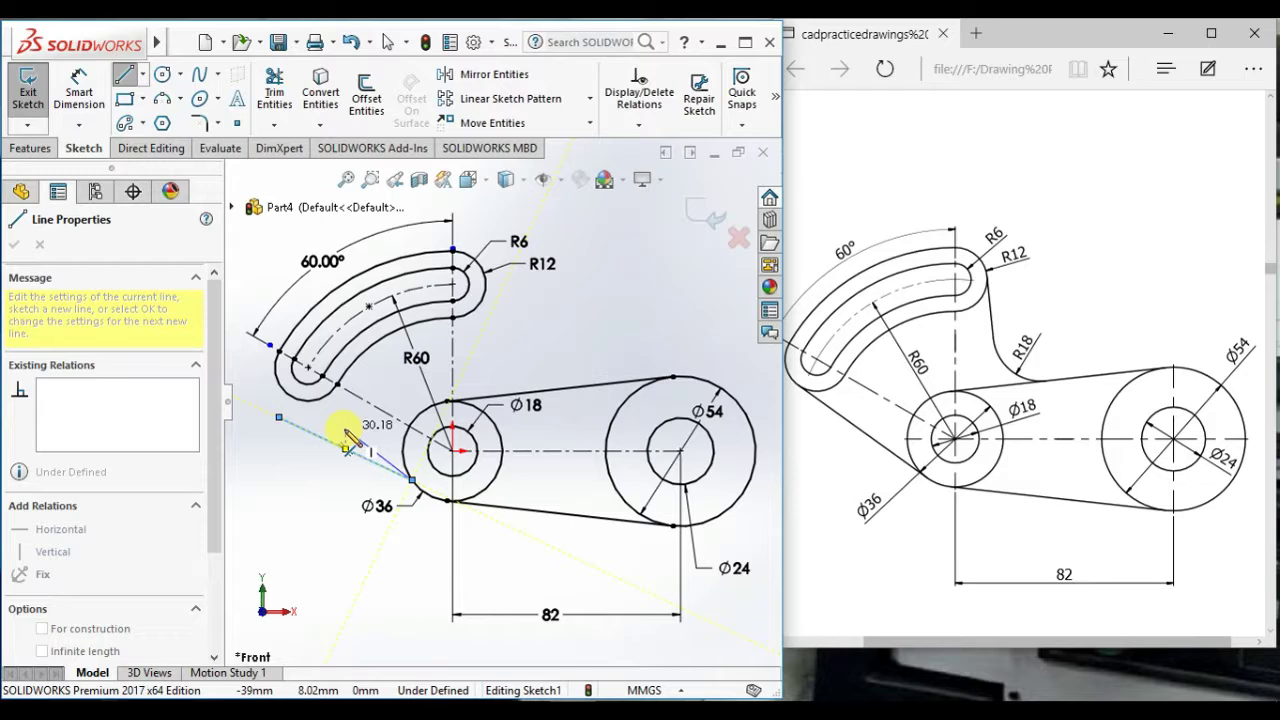
right_click(352, 437)
left_click(362, 443)
Step: Make the angled line's free upper endpoint coincident with the outer end arc at the slotted arm's lower end
left_click(280, 420)
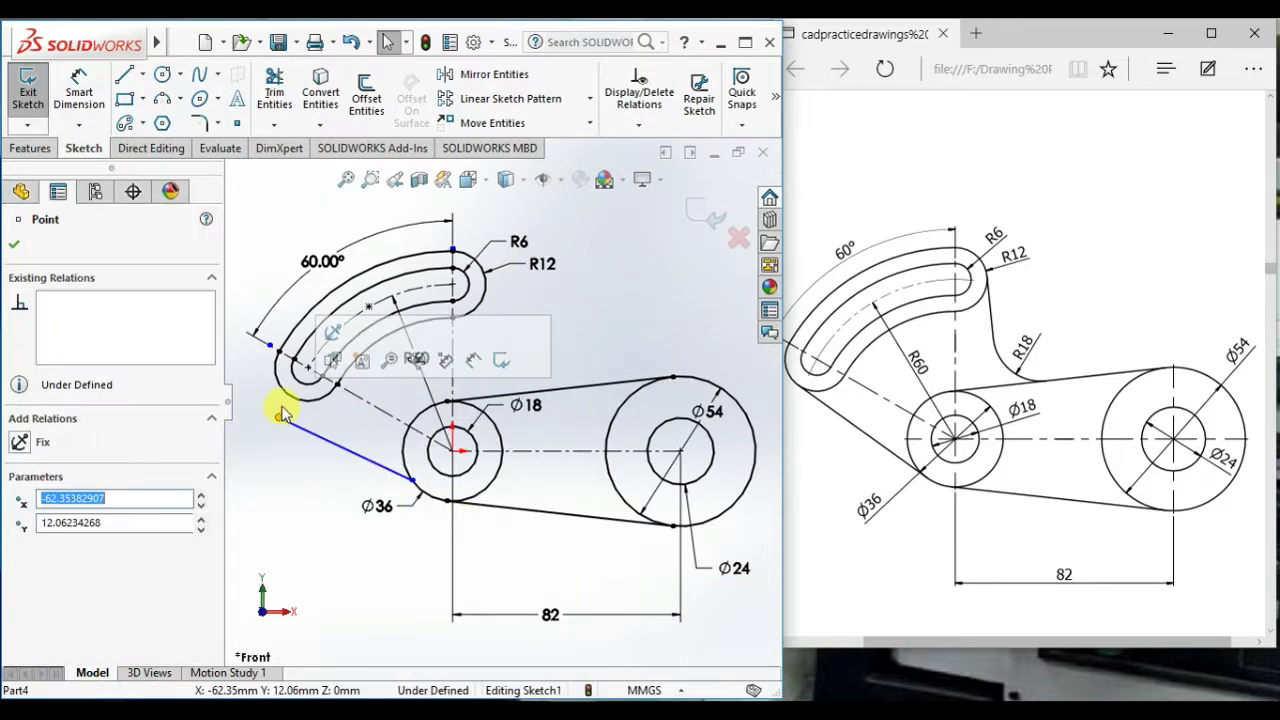
left_click(296, 398, "ctrl")
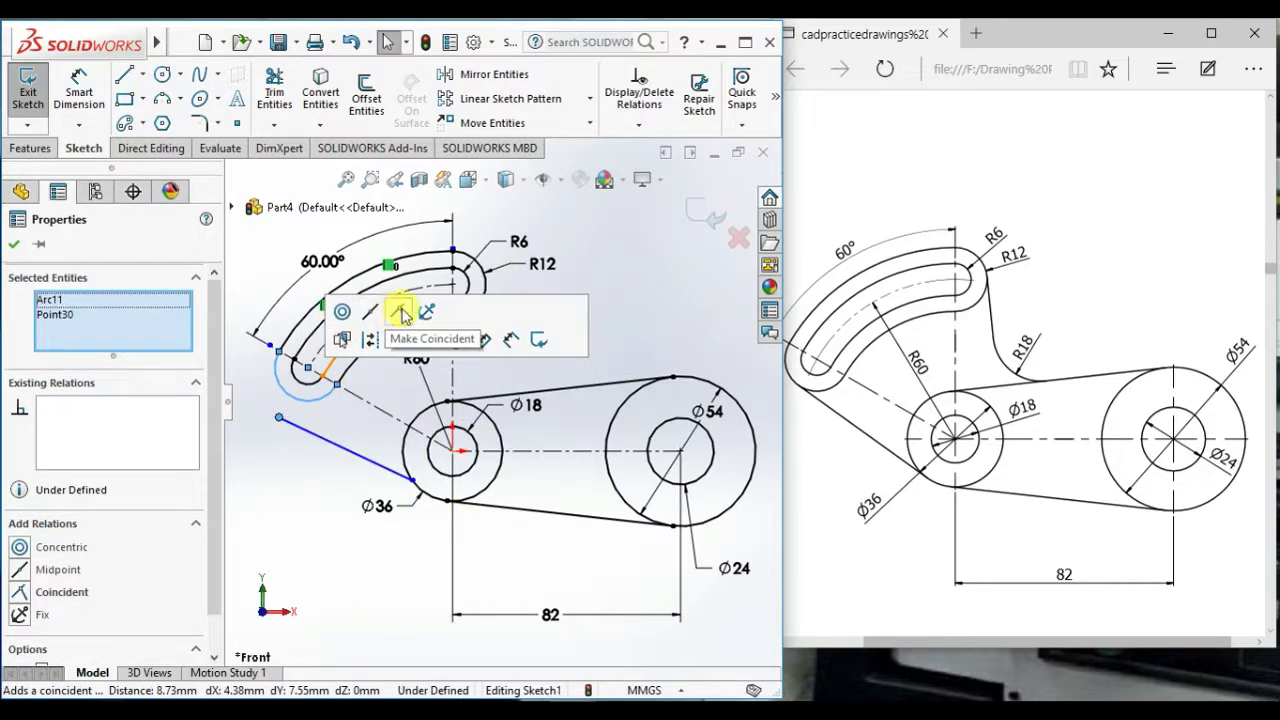
left_click(401, 315)
left_click(271, 497)
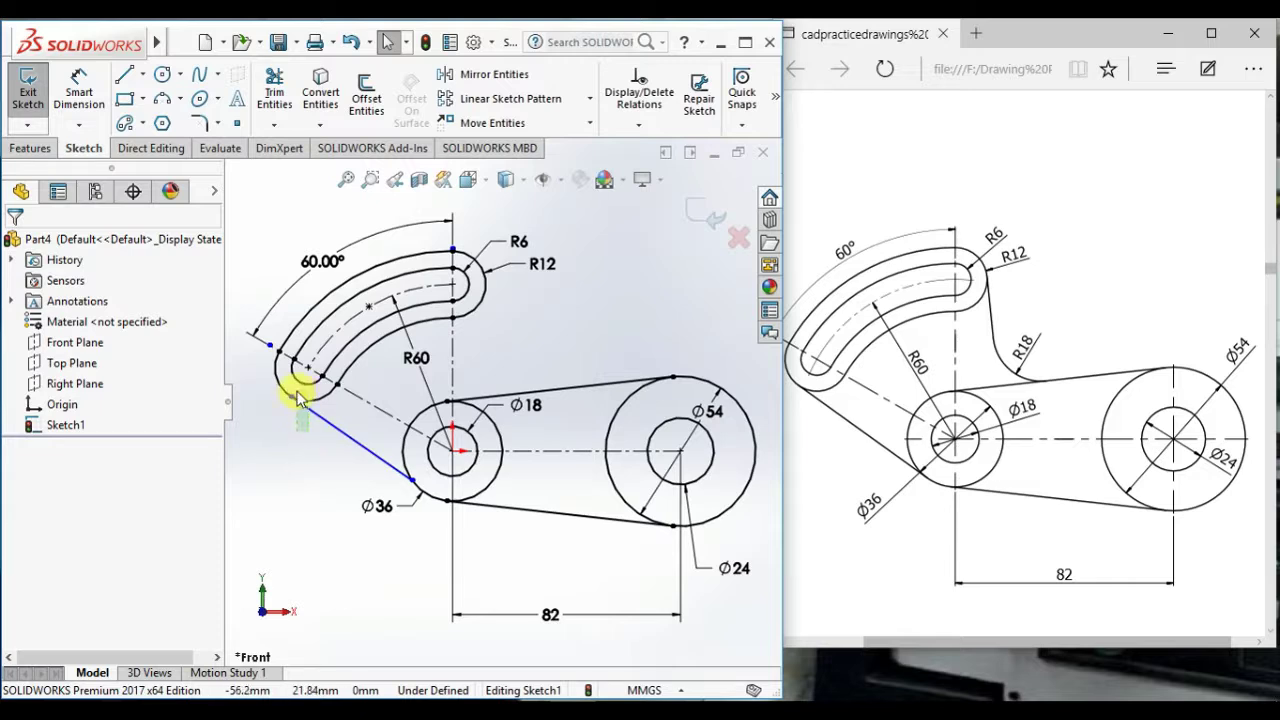
Step: Add tangent relations between the angled line and both the arm's lower outer end arc and the 36 mm circle
left_click(297, 398)
left_click(340, 428, "ctrl")
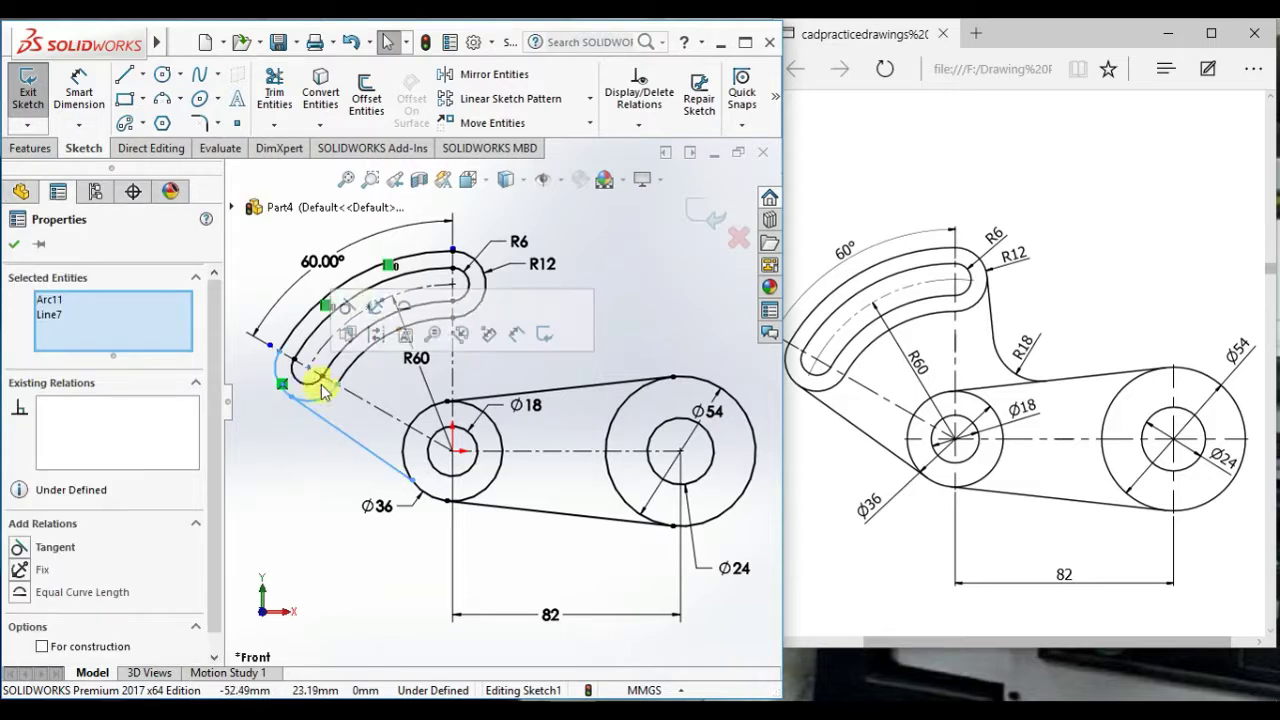
left_click(322, 462)
left_click(370, 457)
left_click(407, 430, "ctrl")
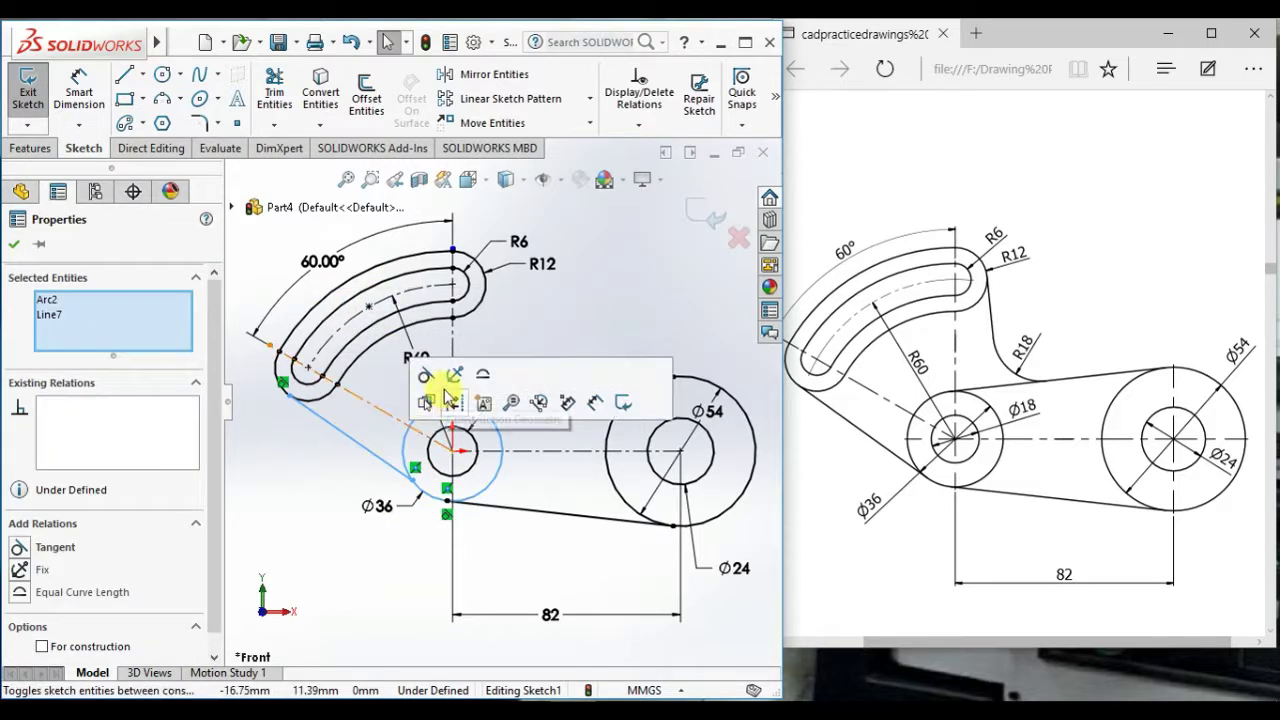
left_click(421, 373)
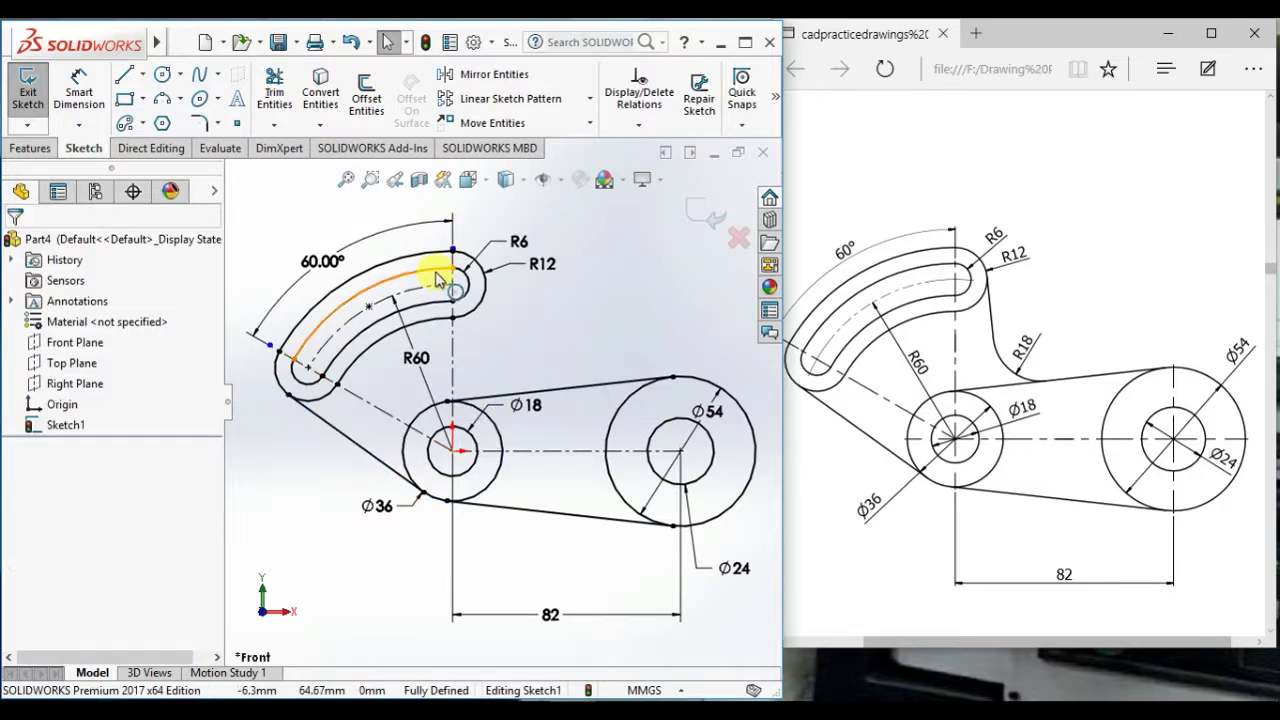
Step: Sketch a concave three-point arc of about 15 mm radius starting on the upper line, below the arm's right end
left_click(162, 98)
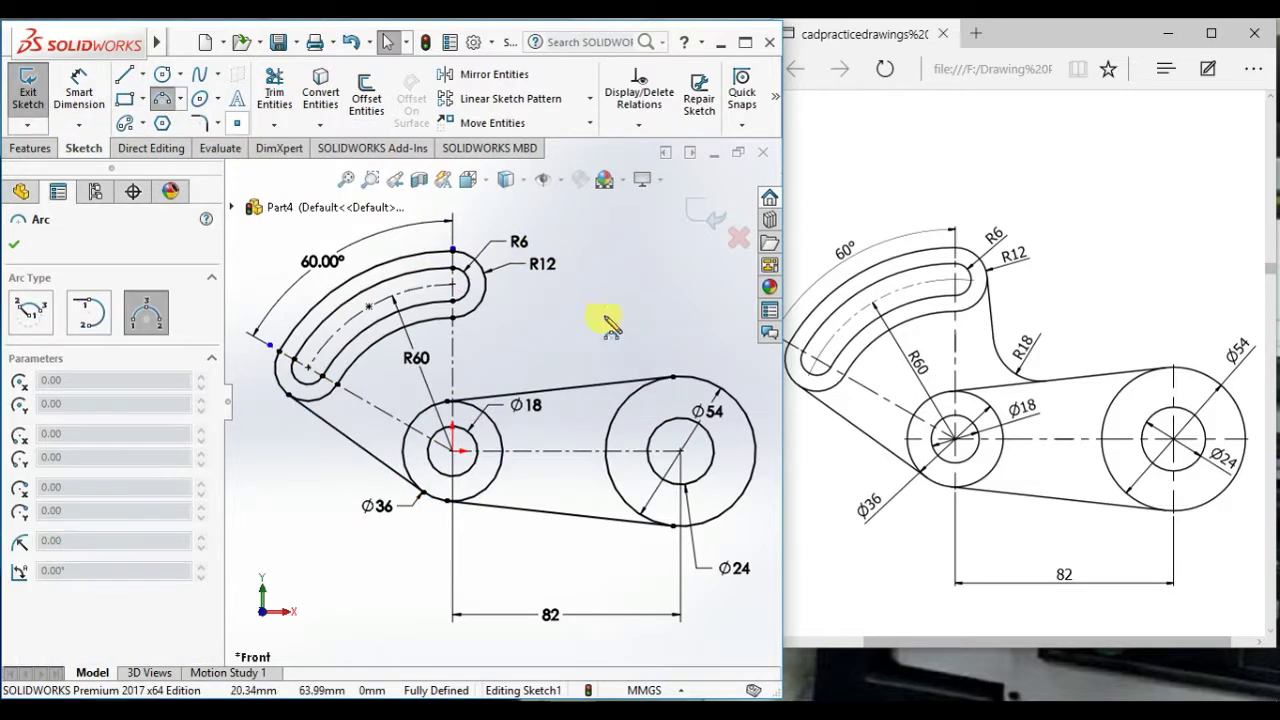
left_click(536, 390)
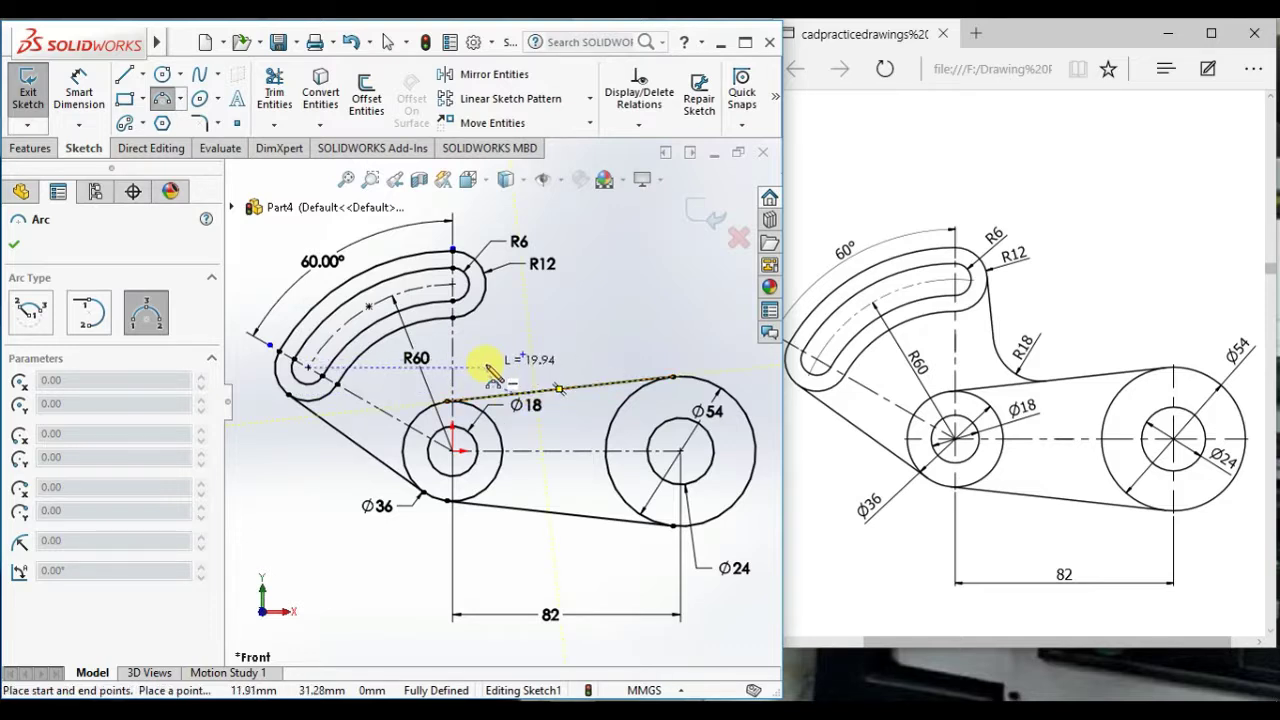
left_click(487, 359)
left_click(494, 367)
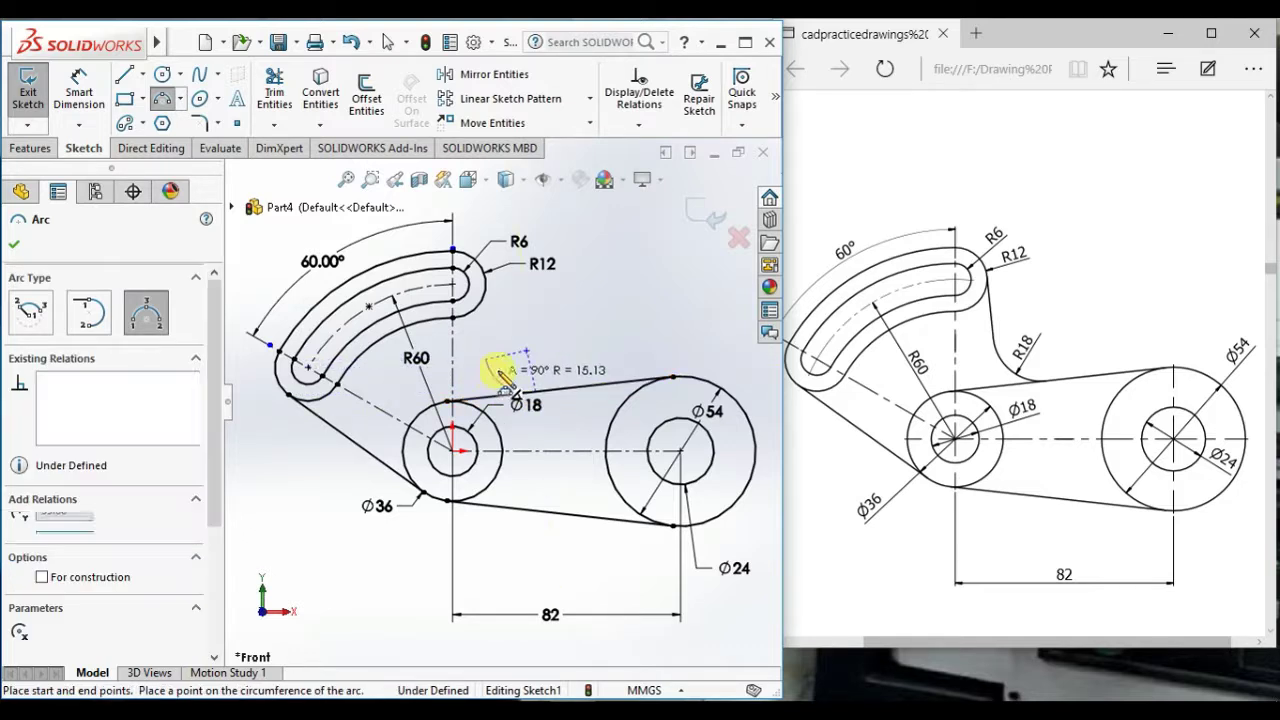
Step: Sketch a nearly vertical line from the concave arc's upper end to the arm's R12 end arc
left_click(125, 75)
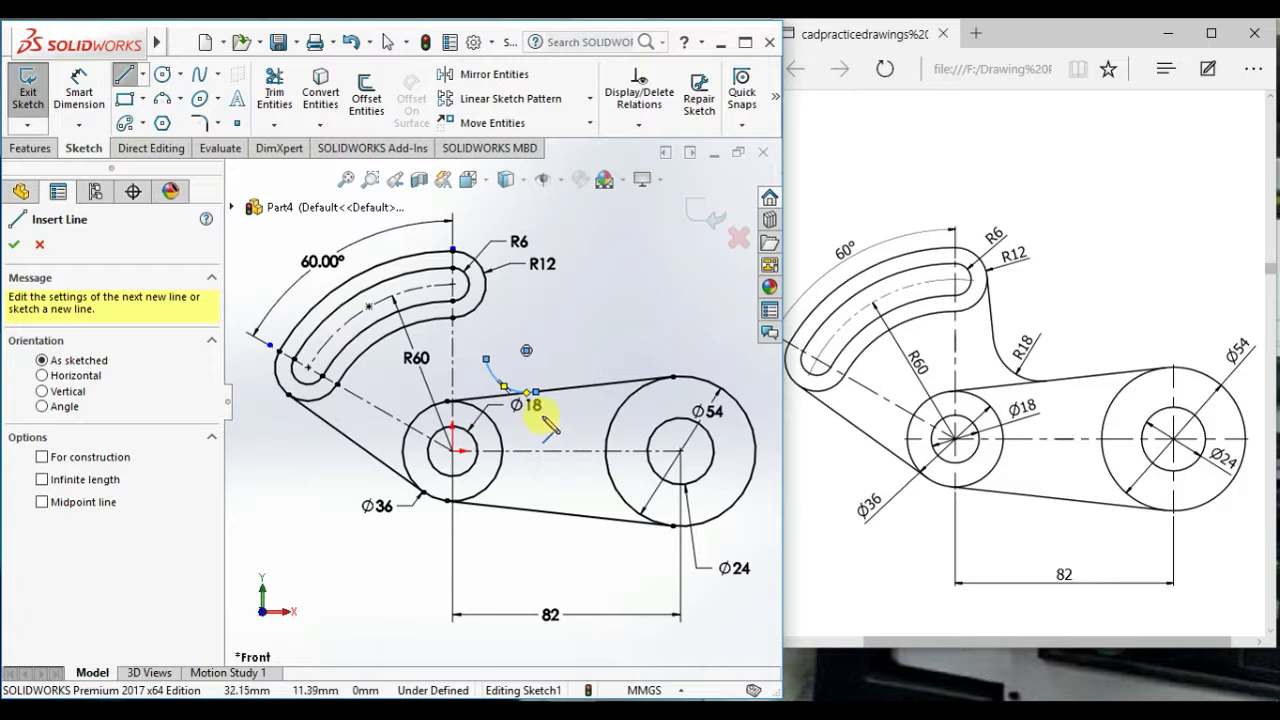
left_click(486, 358)
left_click(484, 301)
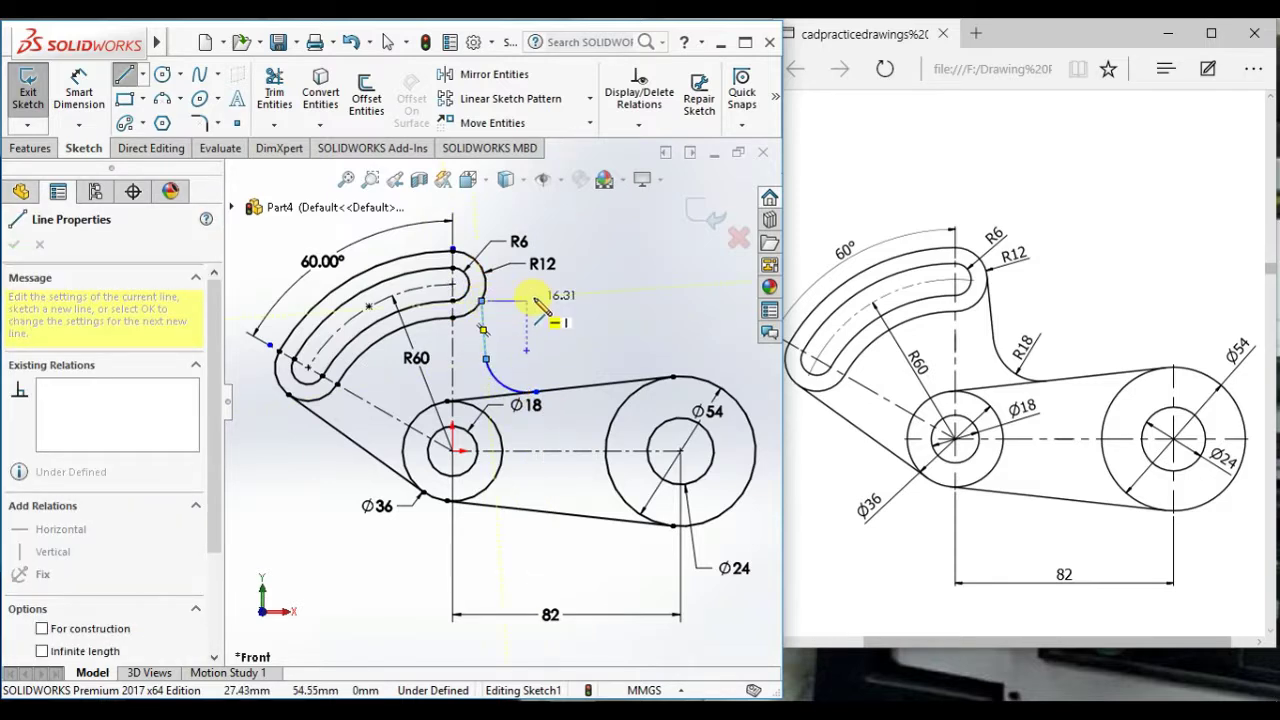
right_click(541, 298)
left_click(566, 309)
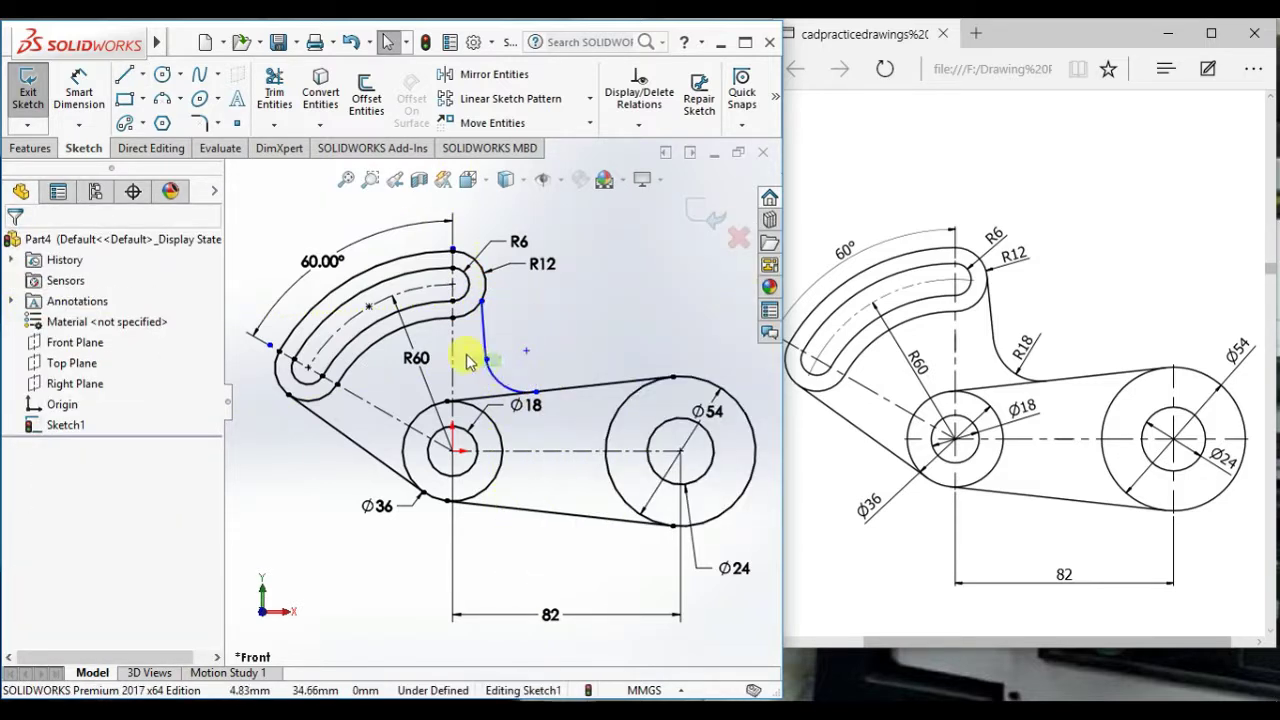
Step: Add a tangent relation between the concave arc and the nearly vertical line
left_click(490, 369, "ctrl")
left_click(485, 336, "ctrl")
left_click(520, 271)
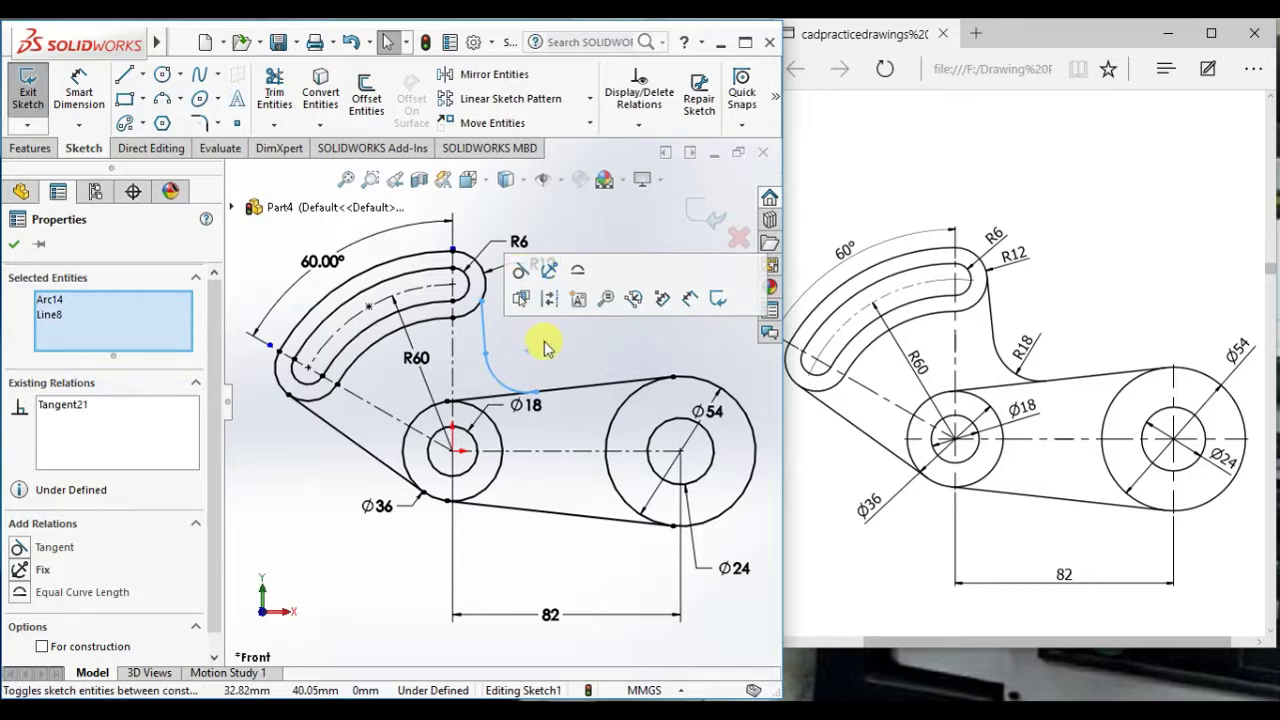
left_click(555, 356)
Step: Add a tangent relation between the concave arc and the upper line joining the two bosses
scroll(530, 395, "down", 4)
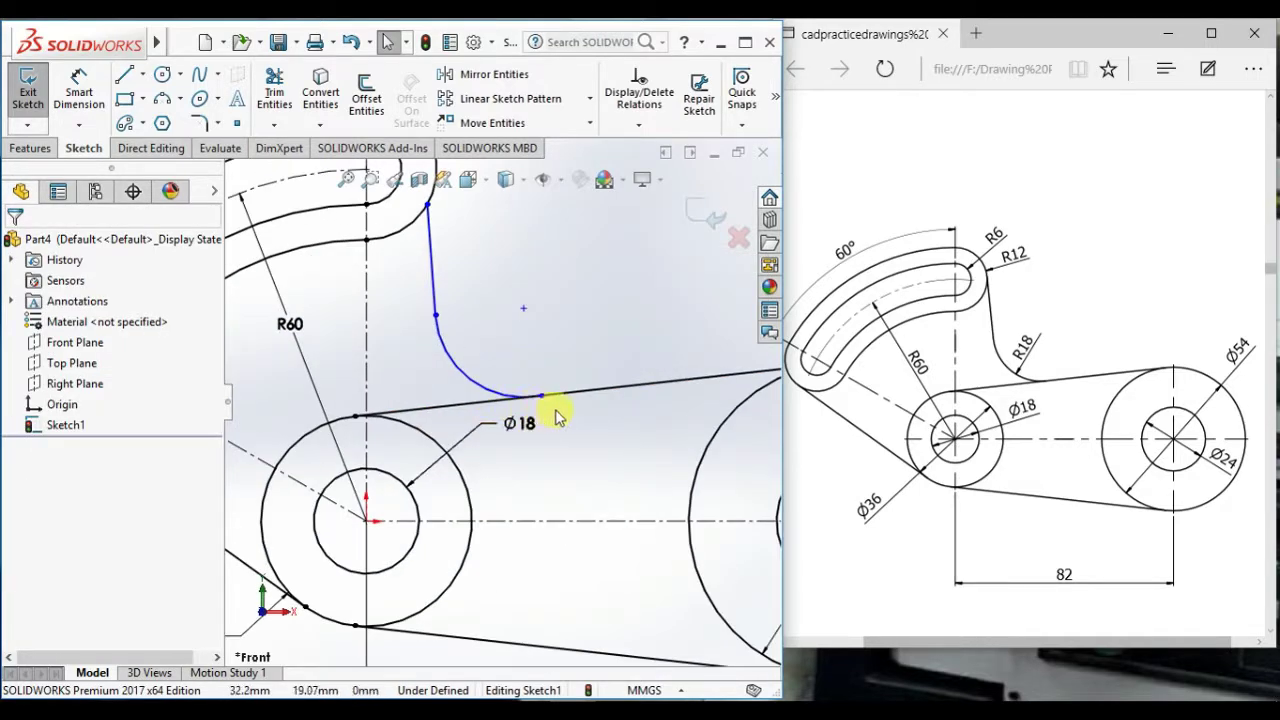
left_click_drag(558, 418, 500, 367)
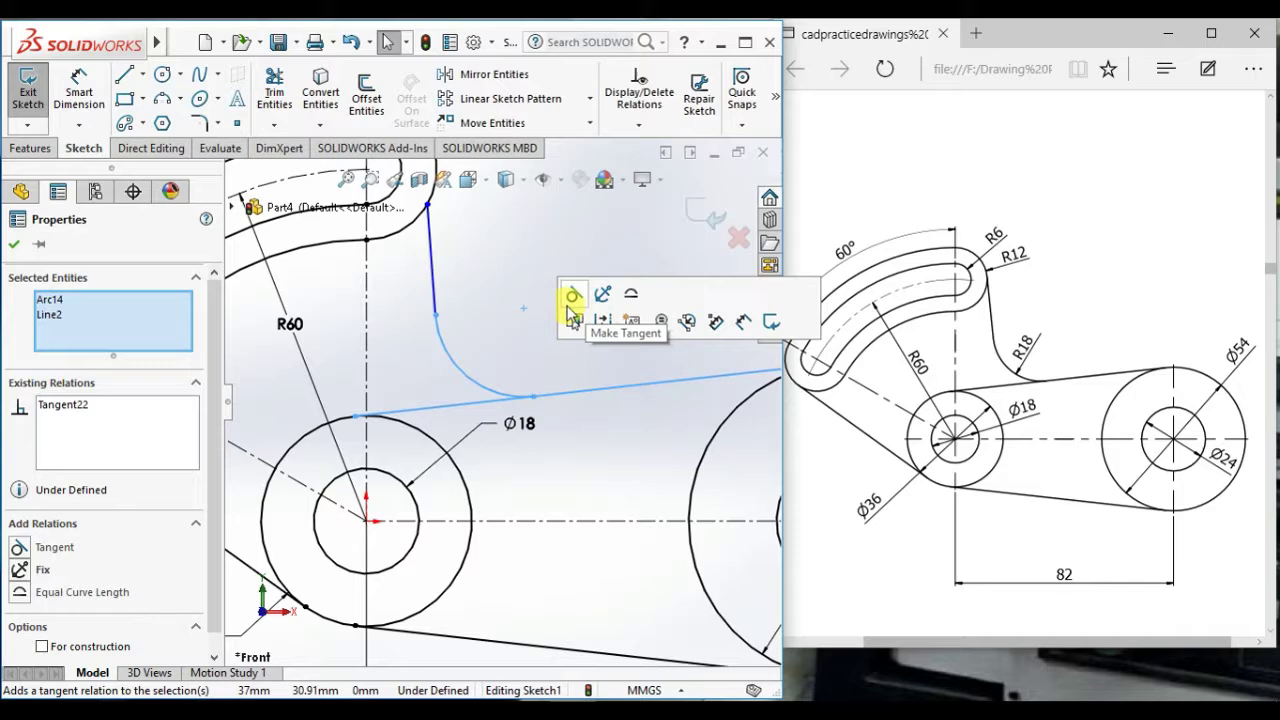
left_click(570, 300)
scroll(545, 388, "up", 3)
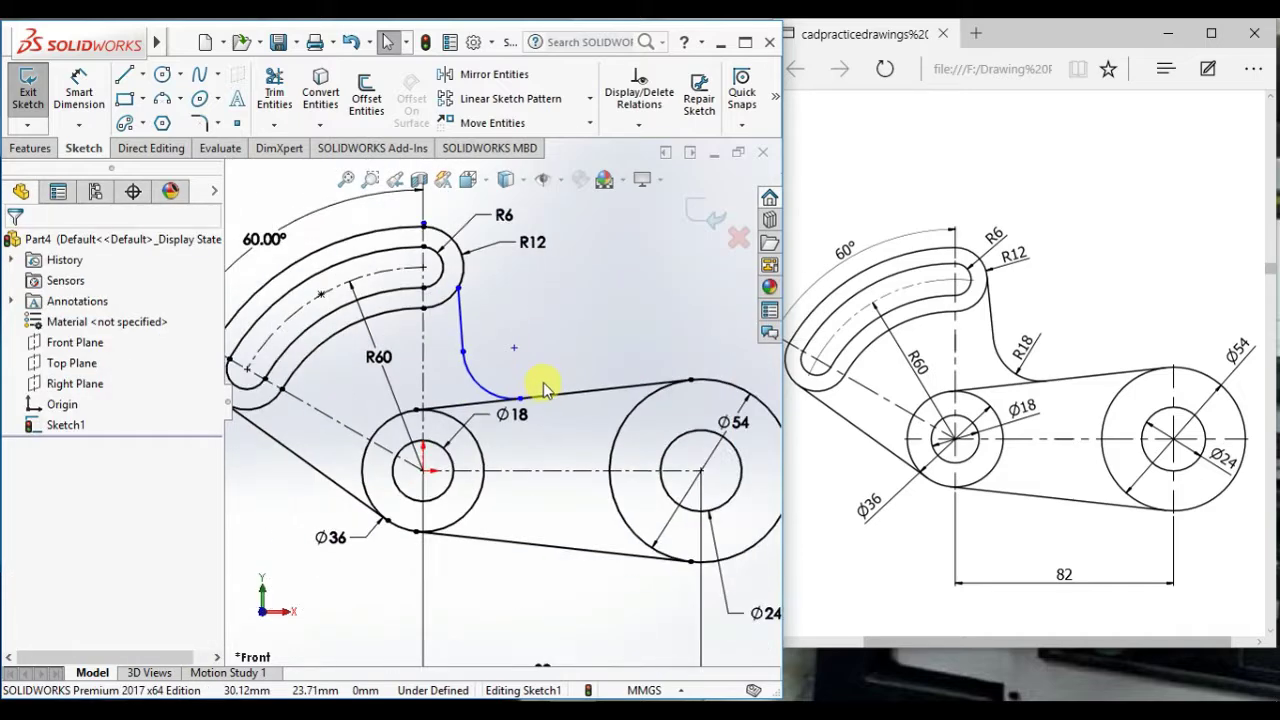
Step: Add a tangent relation between the nearly vertical line and the arm's R12 end arc
left_click(452, 290, "ctrl")
left_click(508, 193)
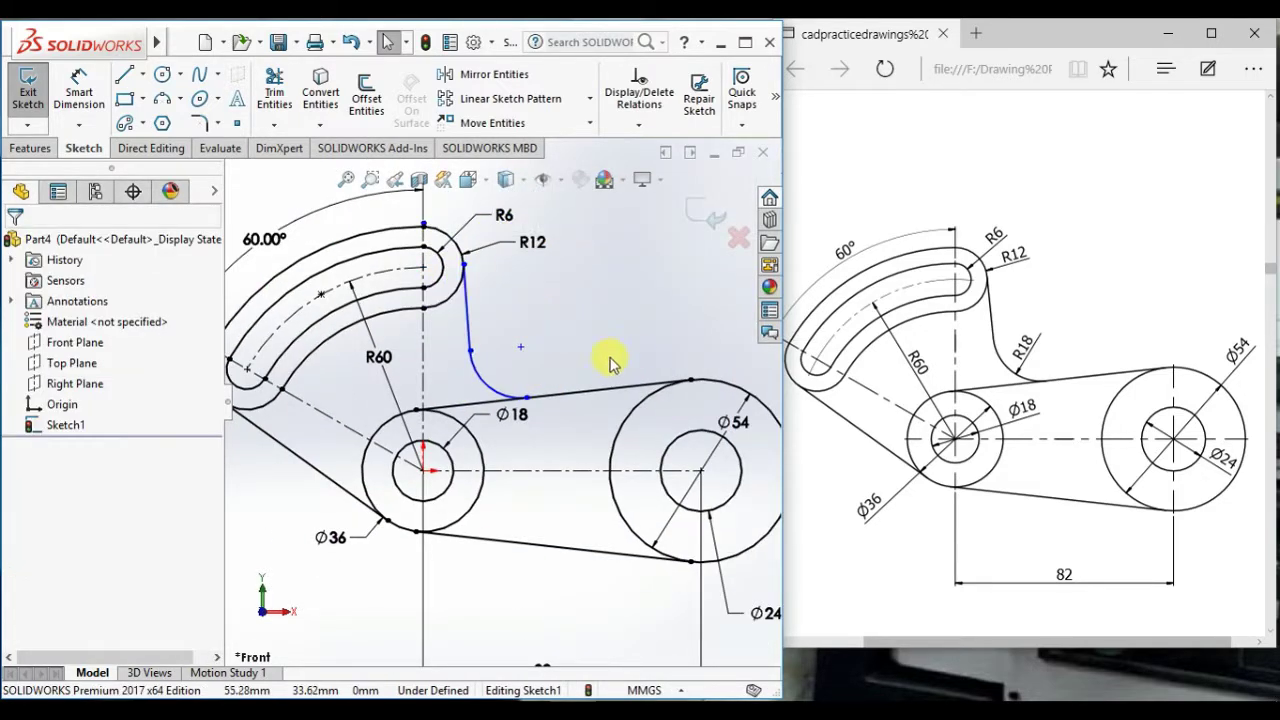
Step: Dimension the concave blending arc between the nearly vertical line and the upper boss line with a radius of 18 mm
right_click_drag(612, 362, 634, 260)
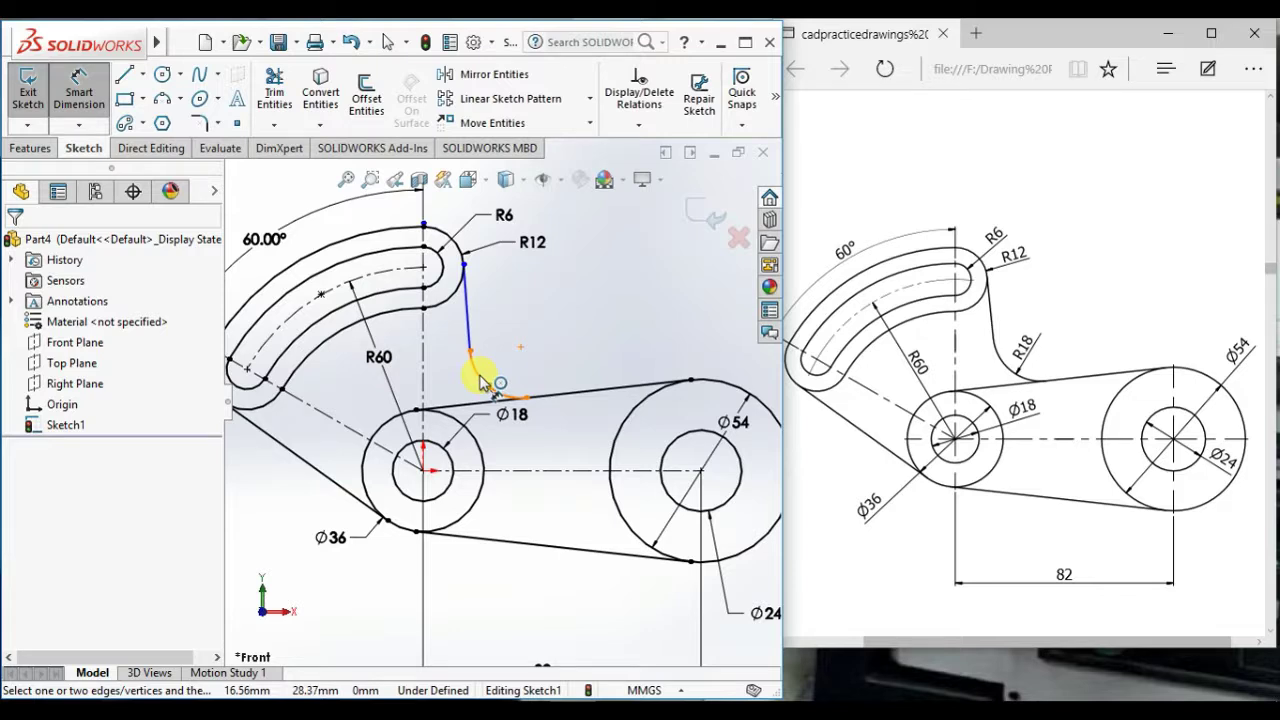
left_click(480, 383)
left_click(508, 370)
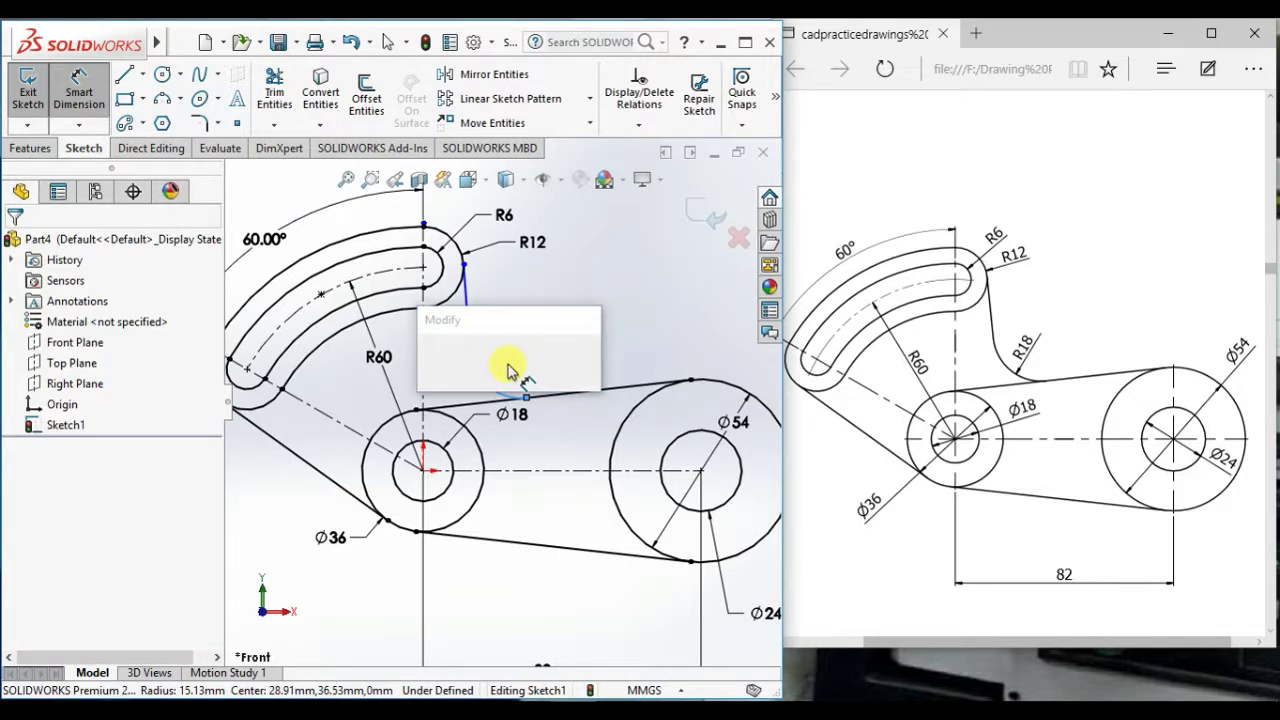
type("18")
key("Return")
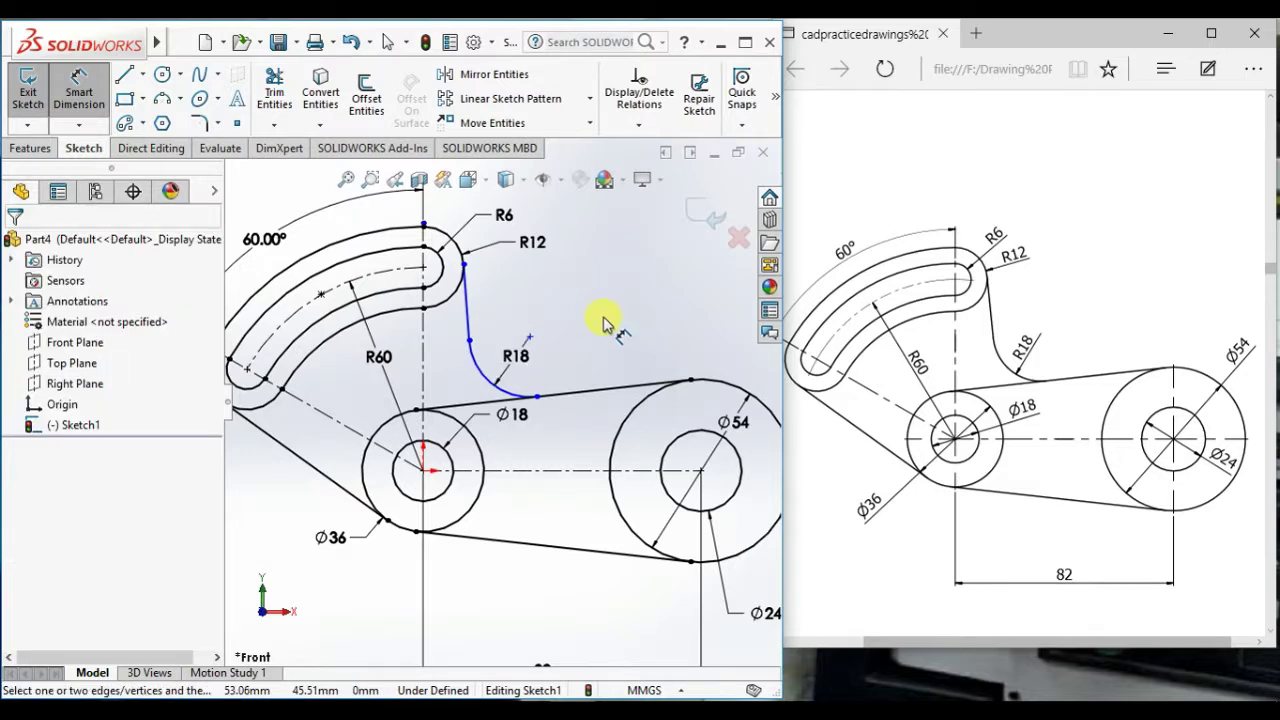
key("Escape")
Step: Add a vertical relation to the line joining the arm's R12 end arc and the R18 arc
key("f")
left_click(487, 350)
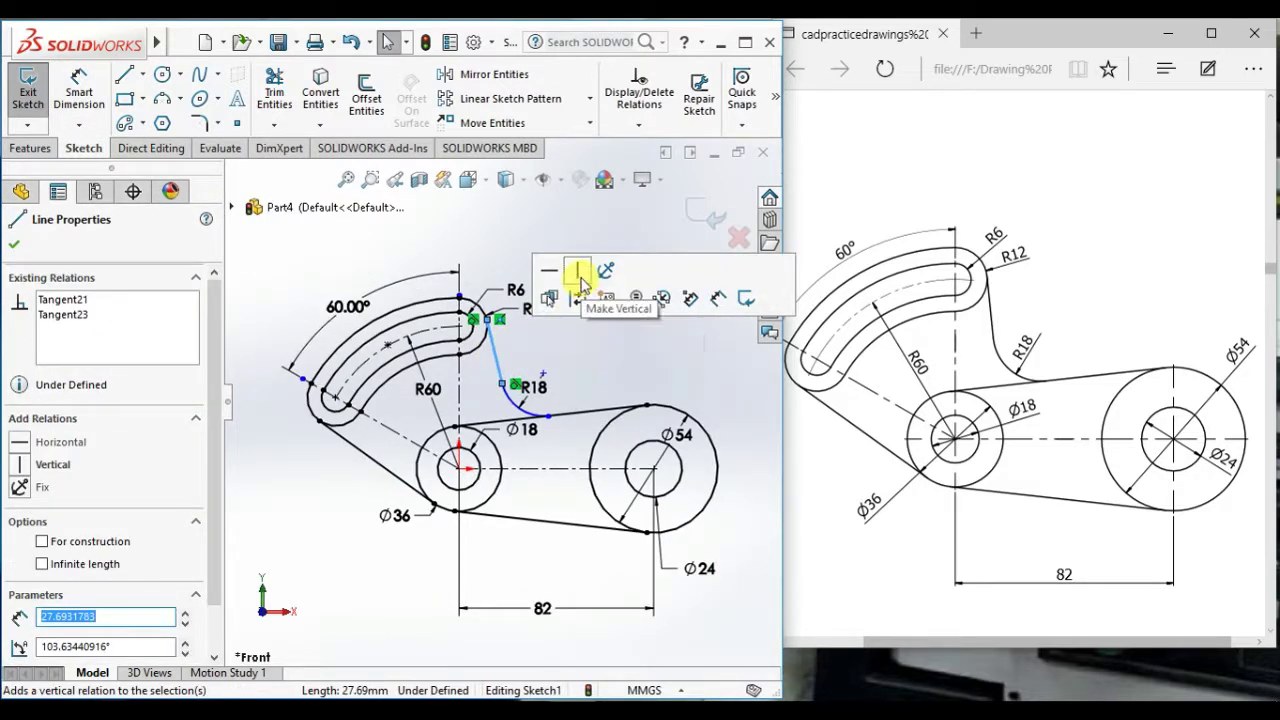
left_click(577, 270)
left_click(631, 360)
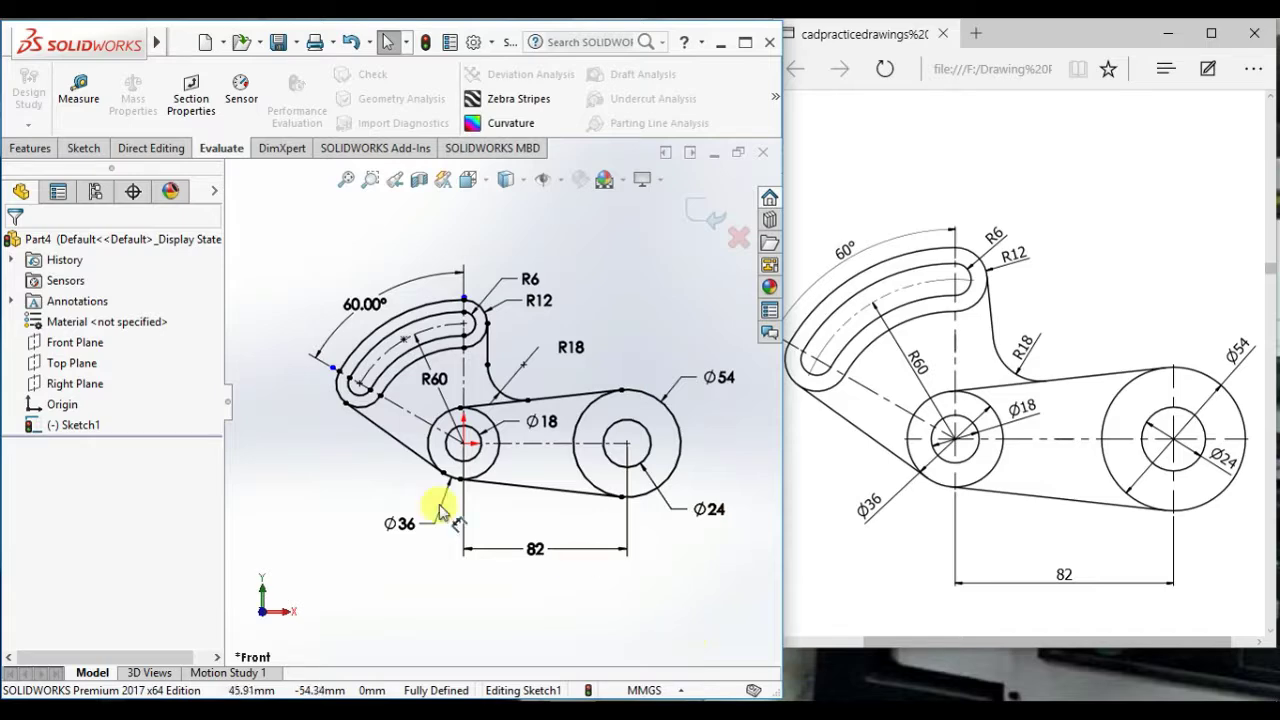
Step: Measure the combined length of all solid outlines: arm and slot chains, boss circles, connecting lines and the R18 arc, leaving out the centerlines
right_click(363, 350)
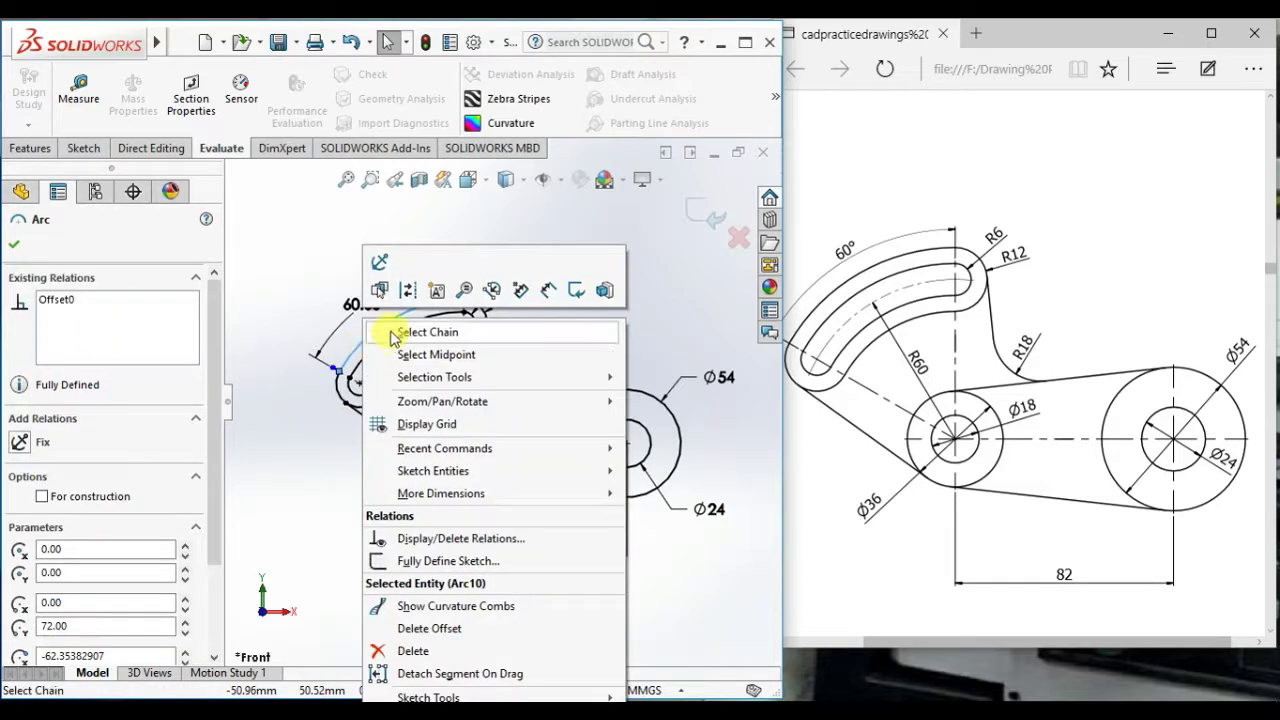
left_click(388, 331)
right_click(368, 360)
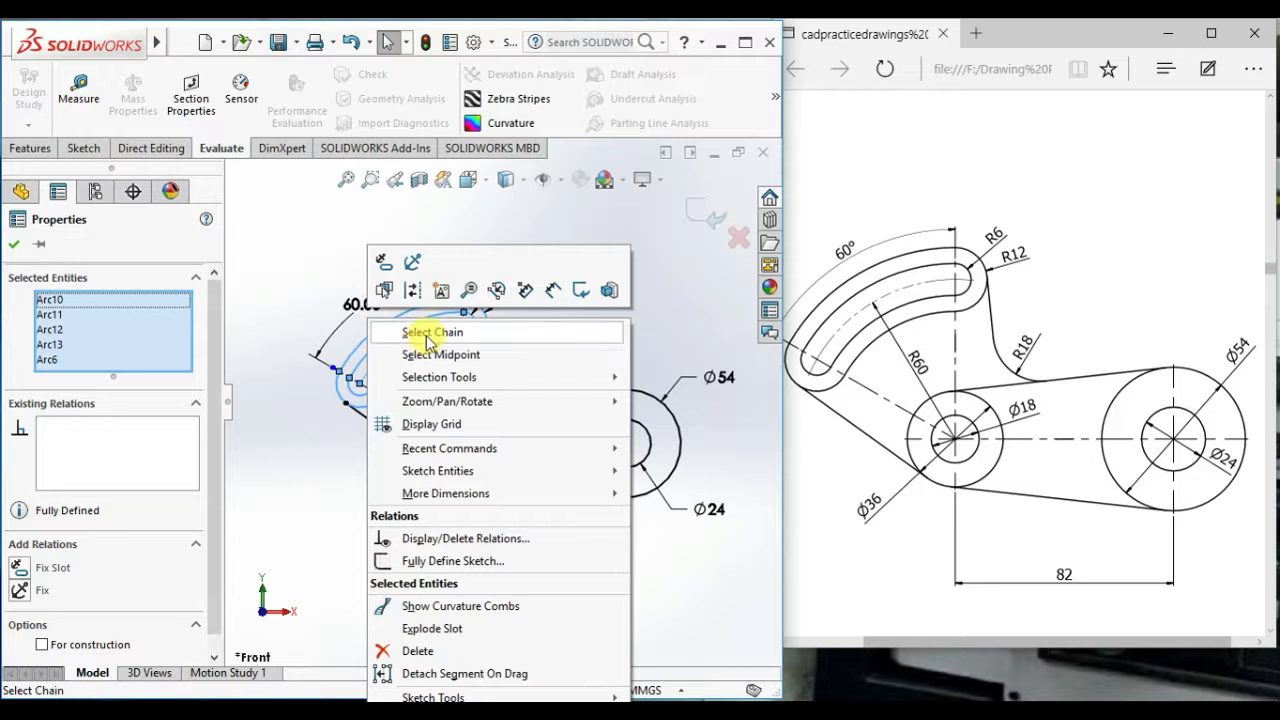
left_click(417, 334)
left_click(380, 432, "ctrl")
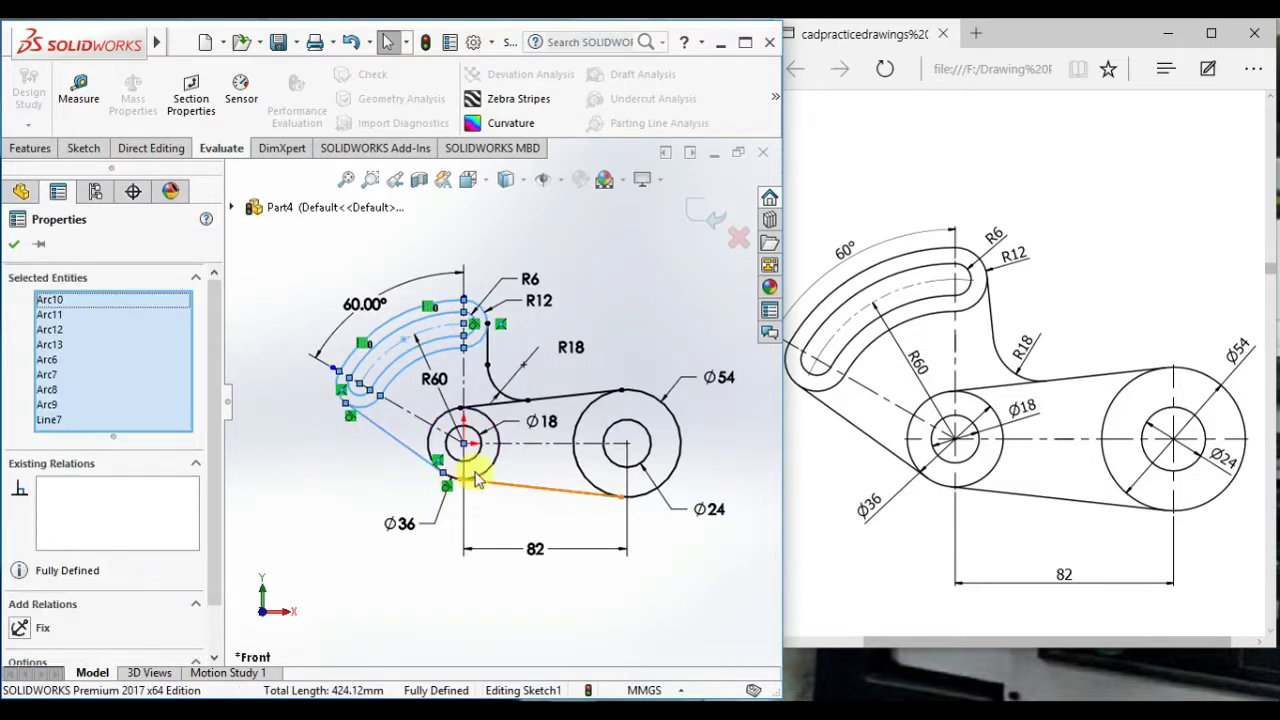
left_click(503, 492, "ctrl")
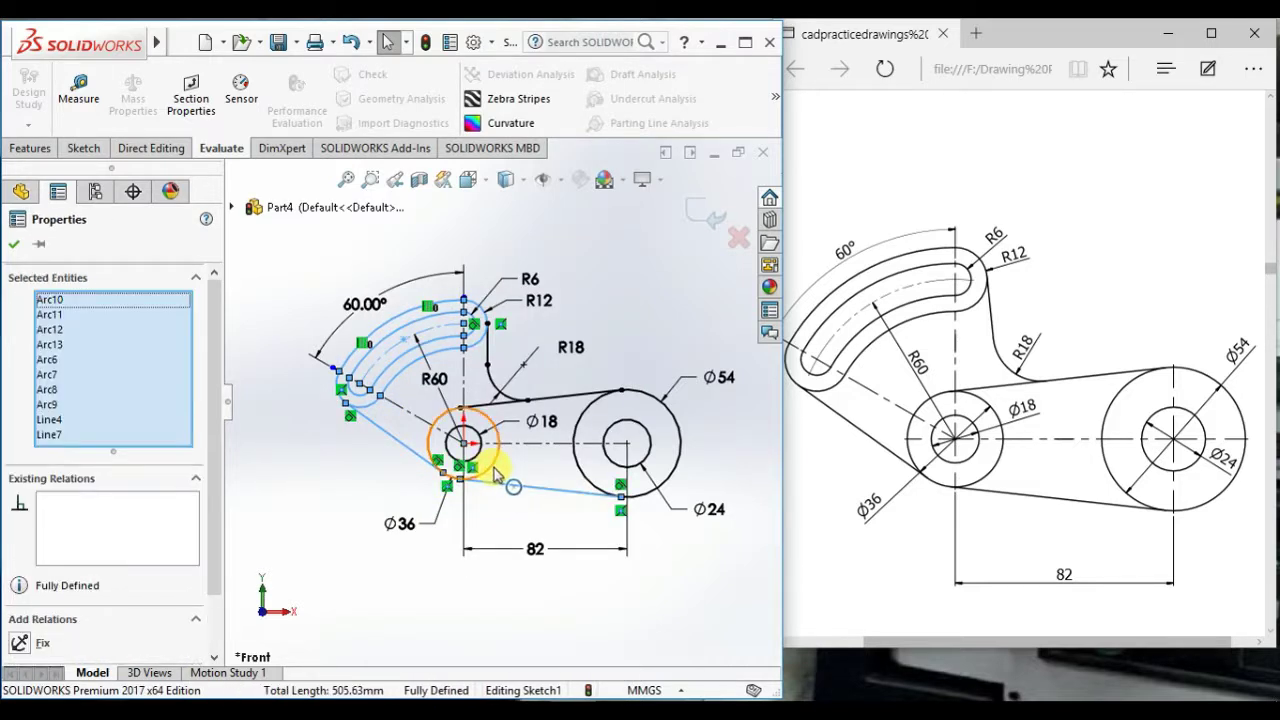
left_click(497, 475, "ctrl")
left_click(455, 446, "ctrl")
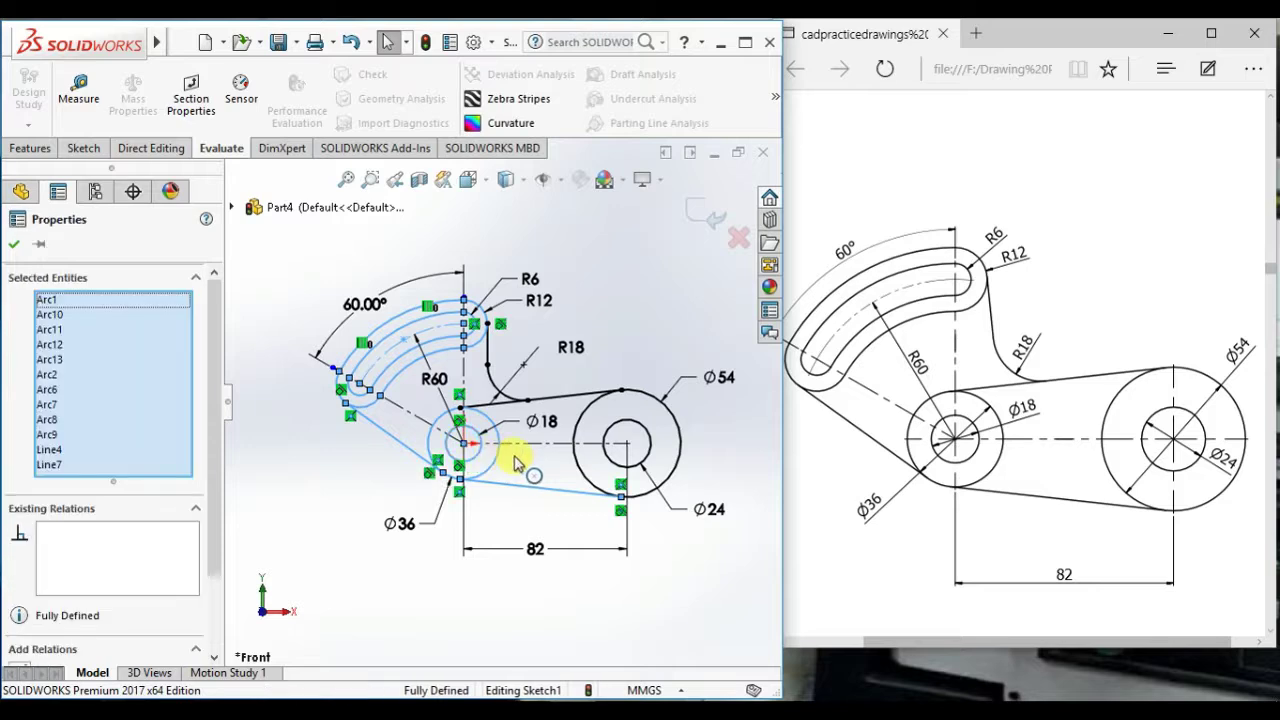
left_click(578, 470, "ctrl")
left_click(601, 447, "ctrl")
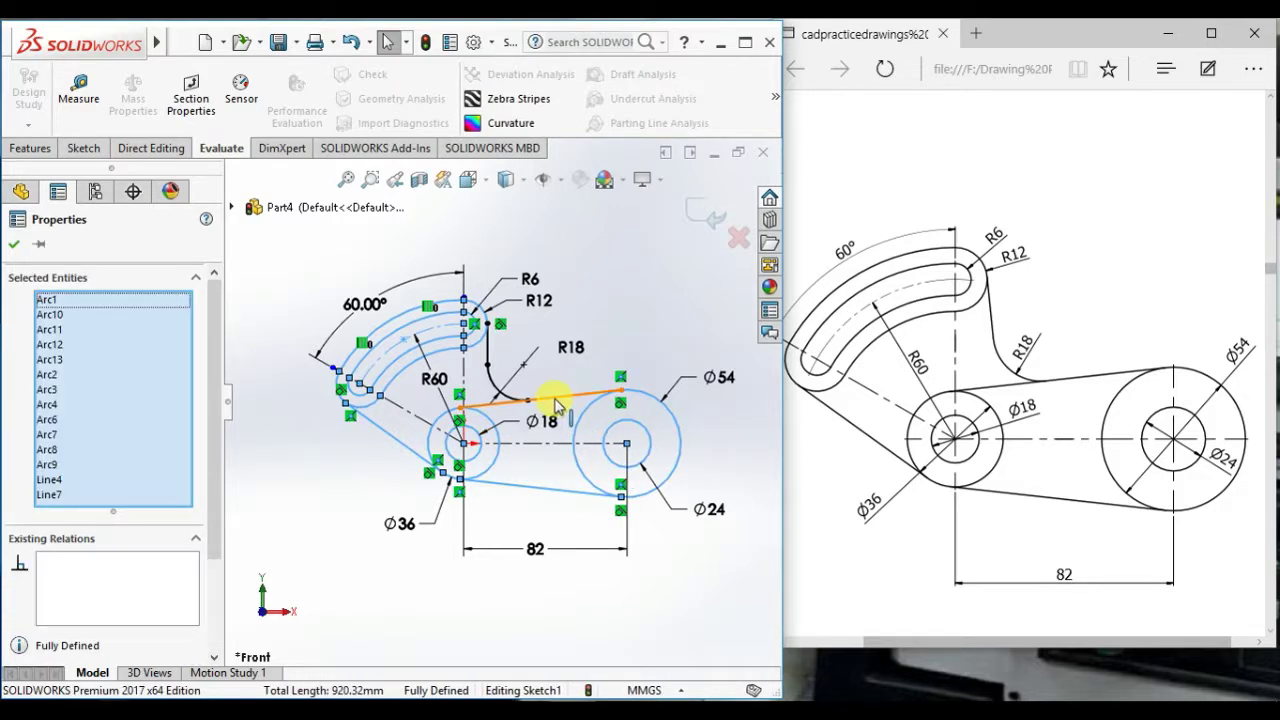
left_click(558, 405, "ctrl")
left_click(494, 362, "ctrl")
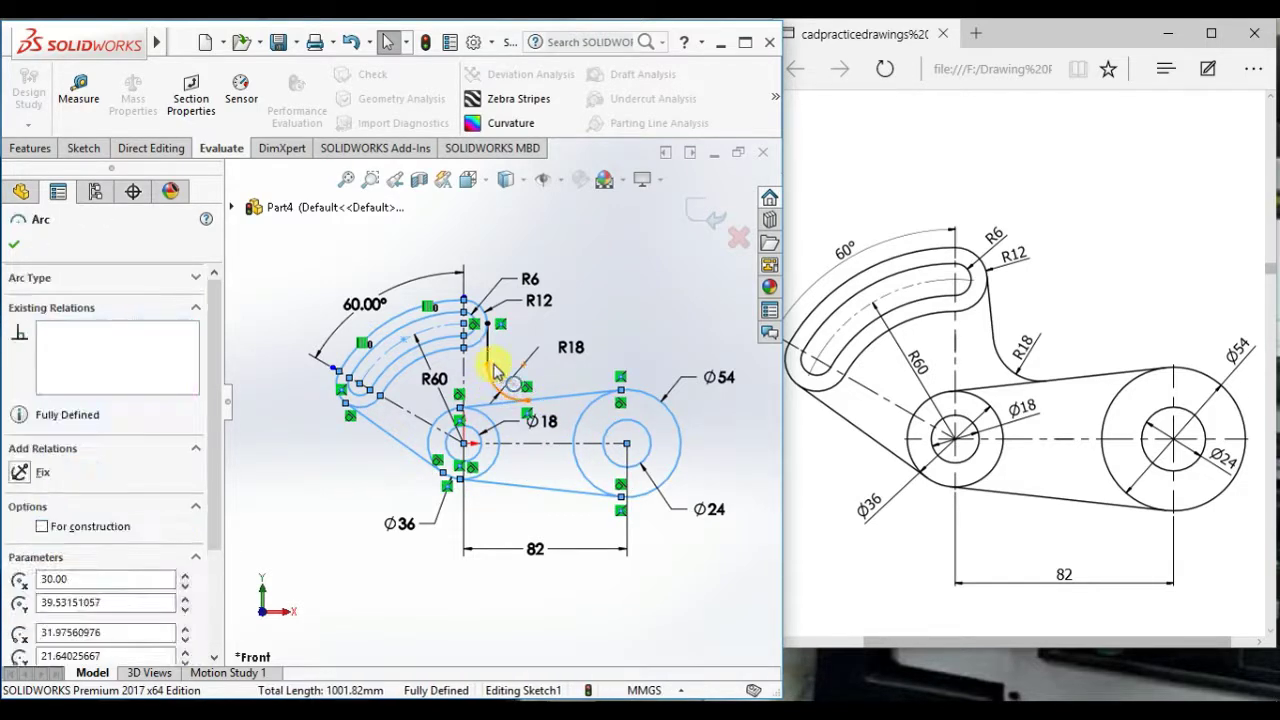
left_click(492, 352, "ctrl")
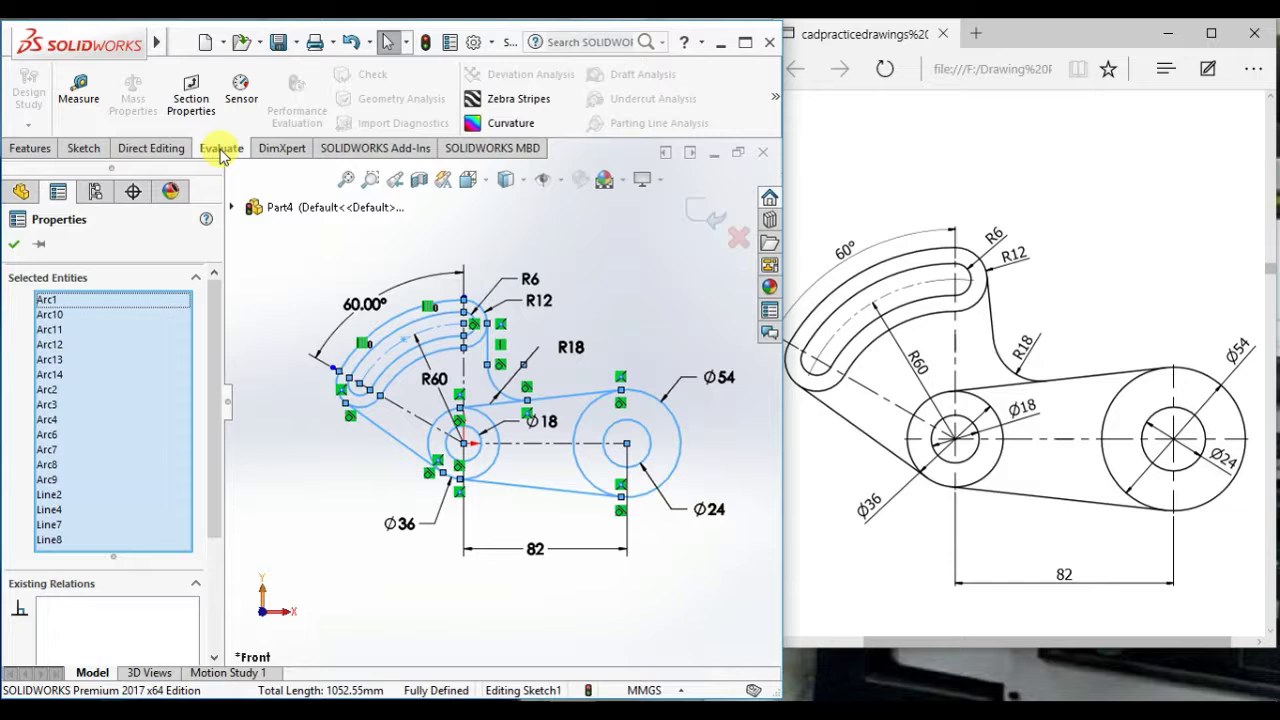
left_click(79, 88)
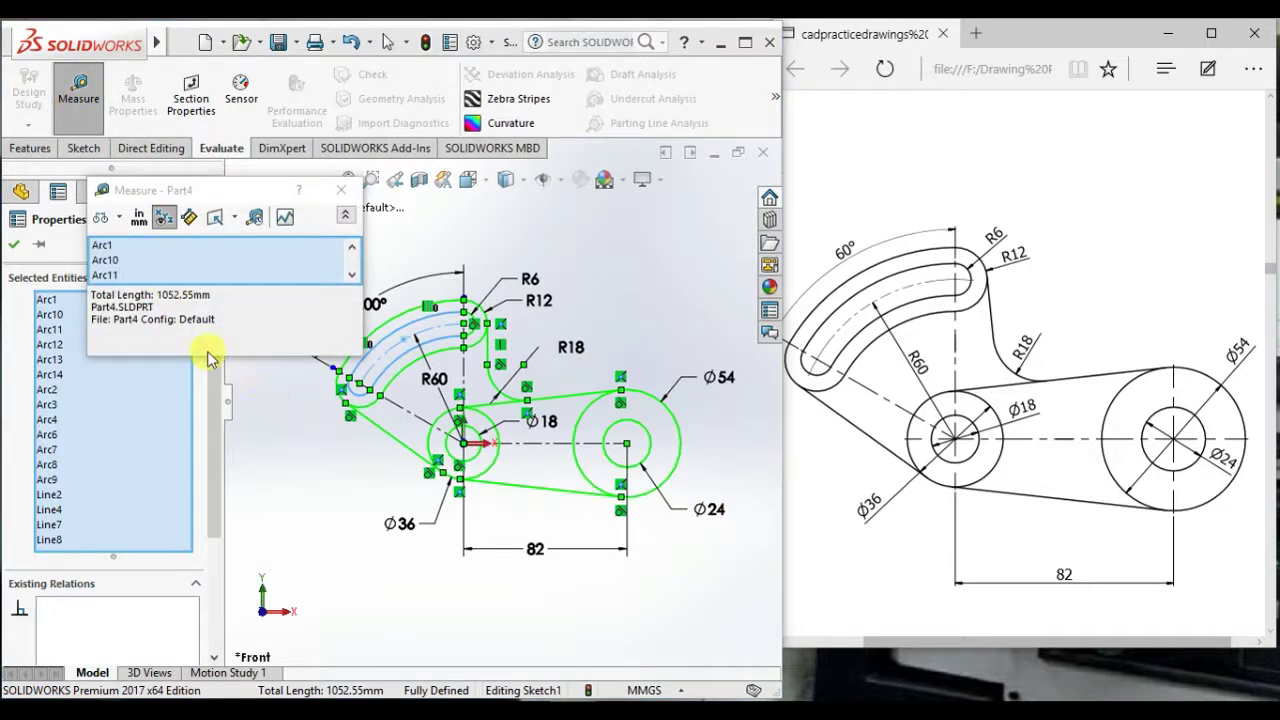